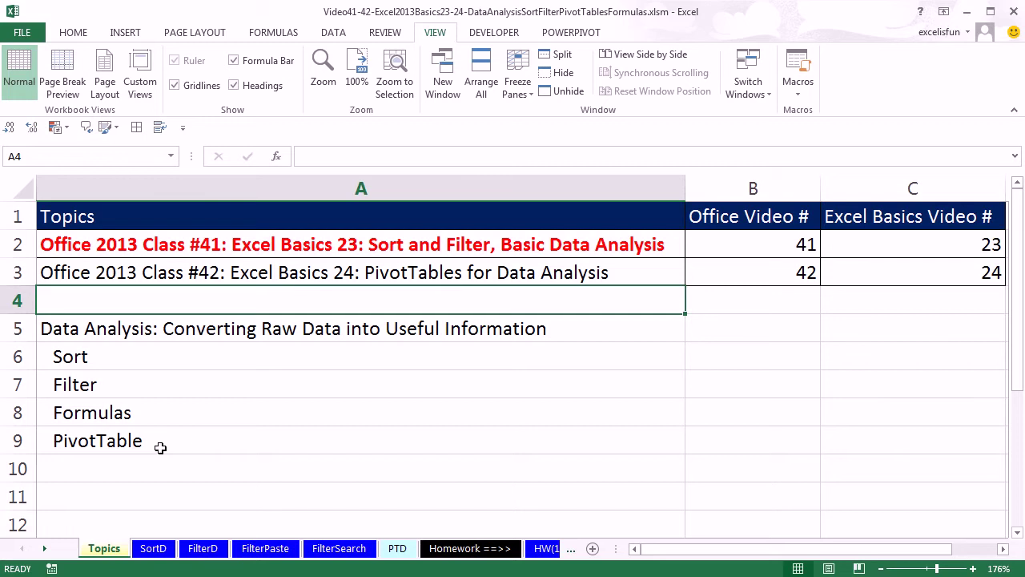
# Step: Open the SortD worksheet
pyautogui.click(335, 35)
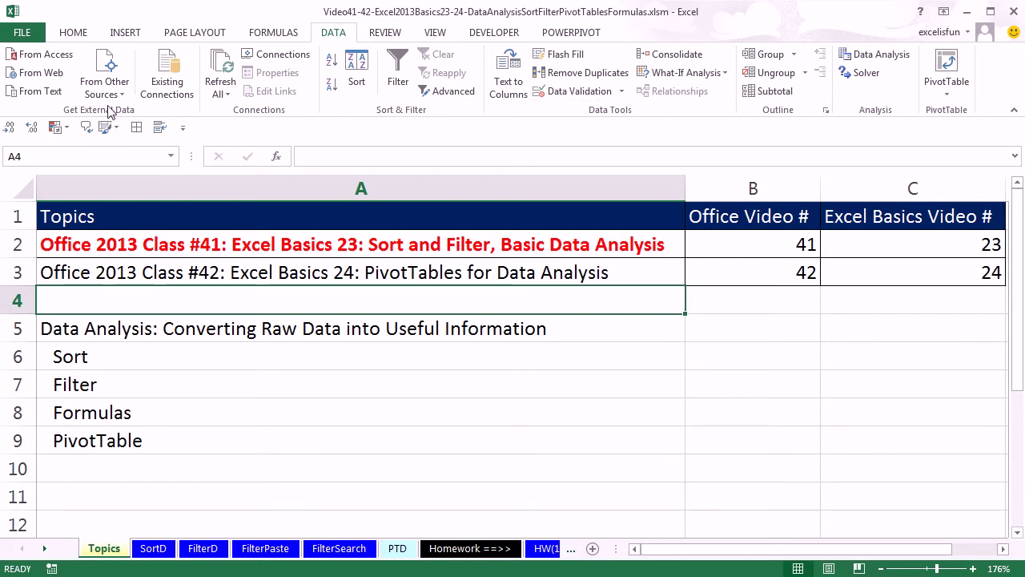
pyautogui.click(130, 35)
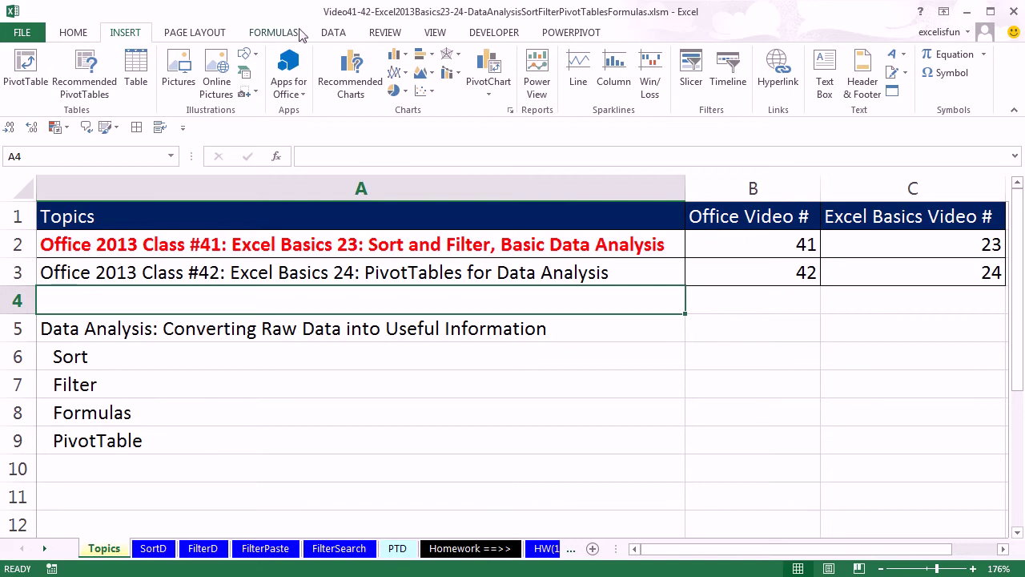
pyautogui.click(333, 32)
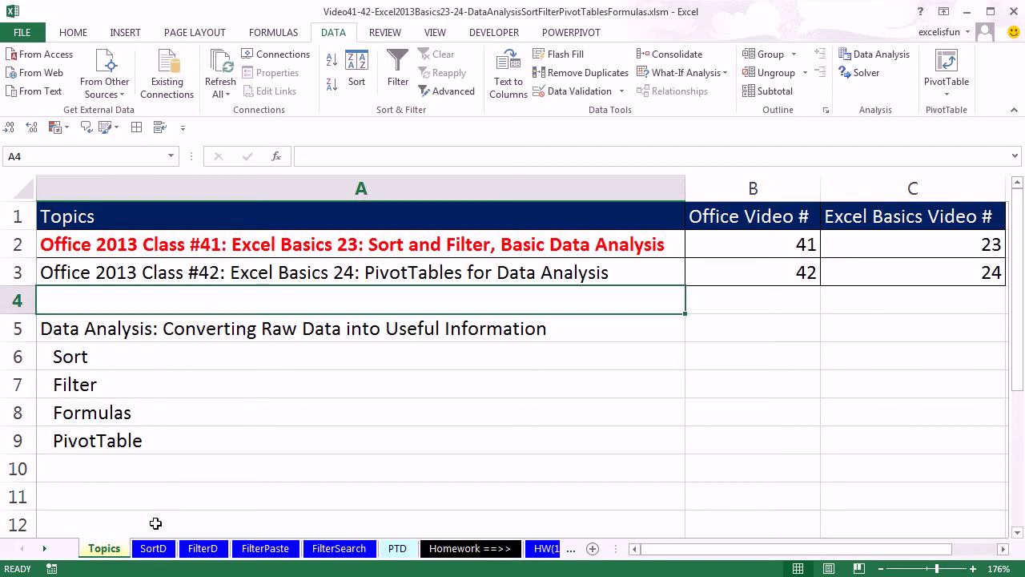
pyautogui.click(154, 551)
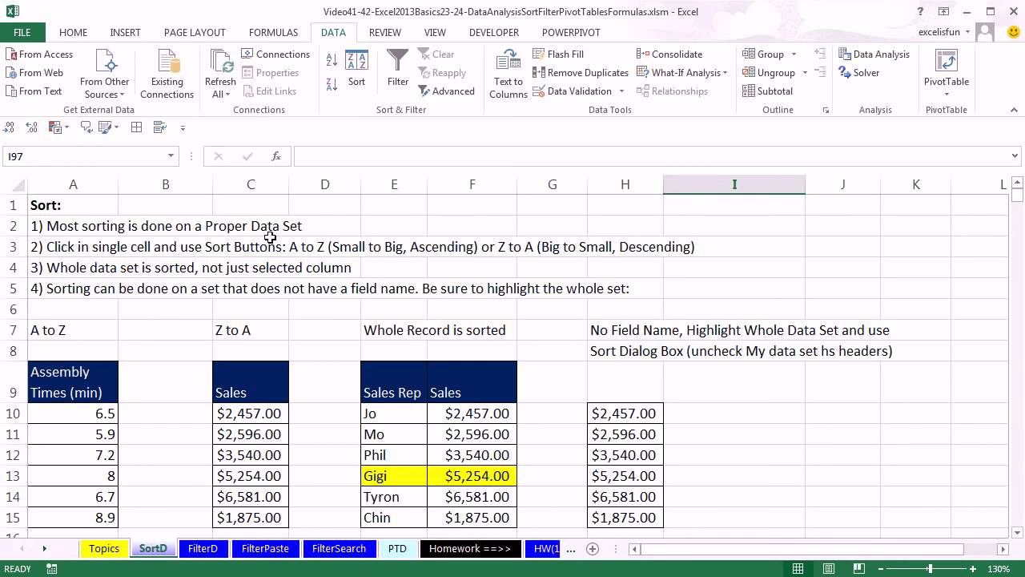
# Step: Examine the field names, number columns and whole records in the Assembly Times and Sales Rep data sets
pyautogui.click(393, 386)
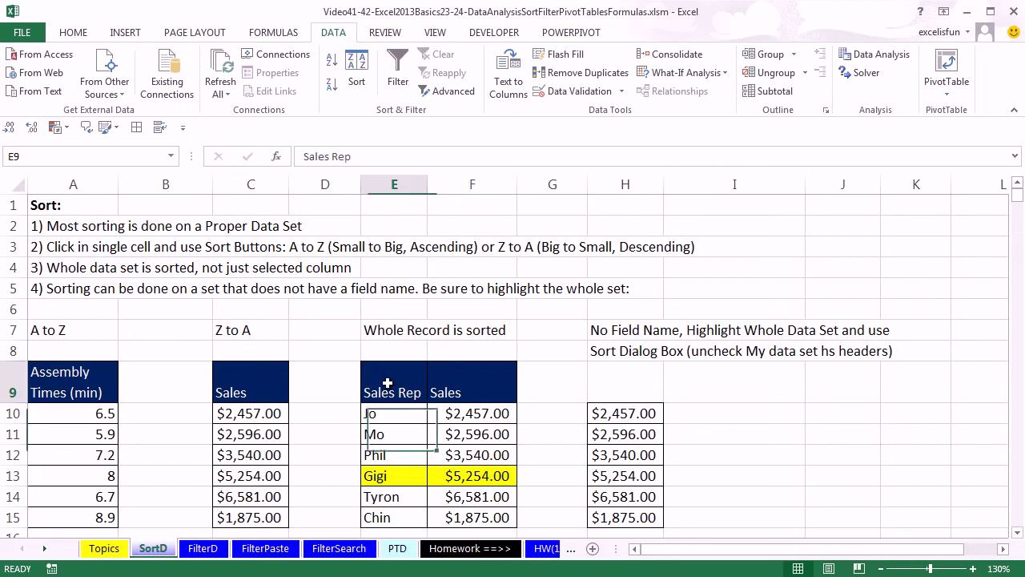
pyautogui.click(488, 383)
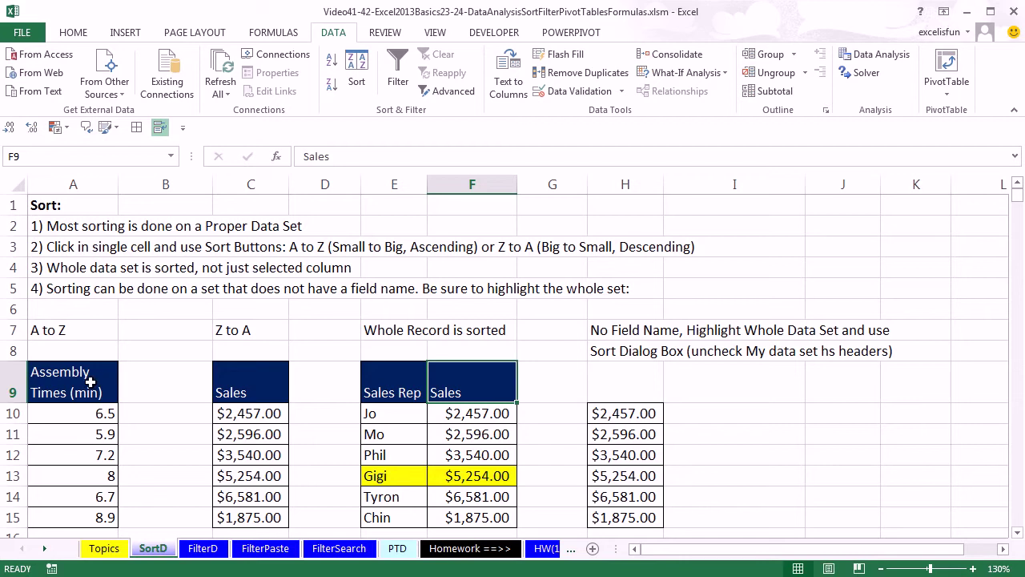
pyautogui.moveTo(78, 412); pyautogui.dragTo(94, 517)
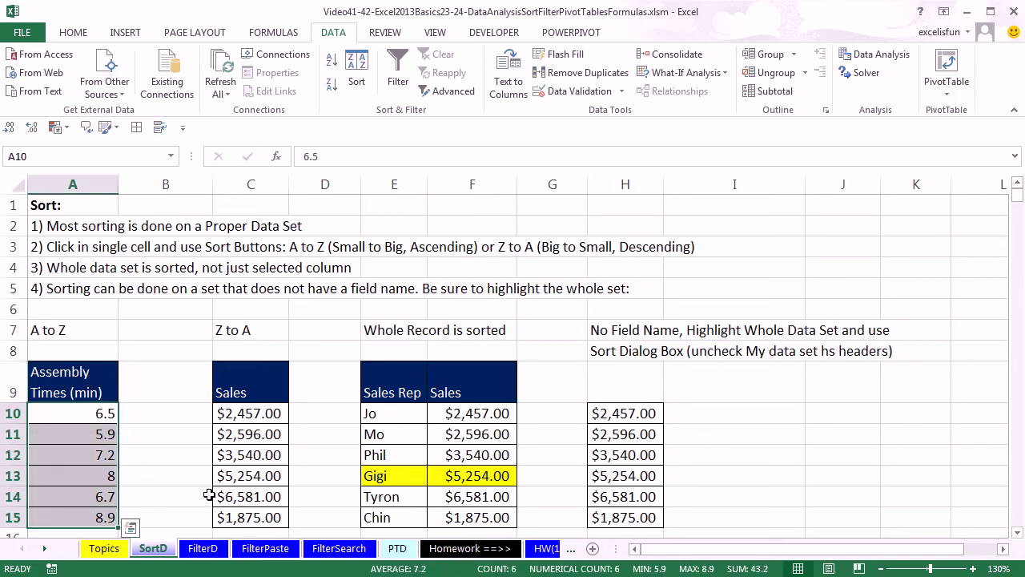
pyautogui.moveTo(458, 411); pyautogui.dragTo(458, 512)
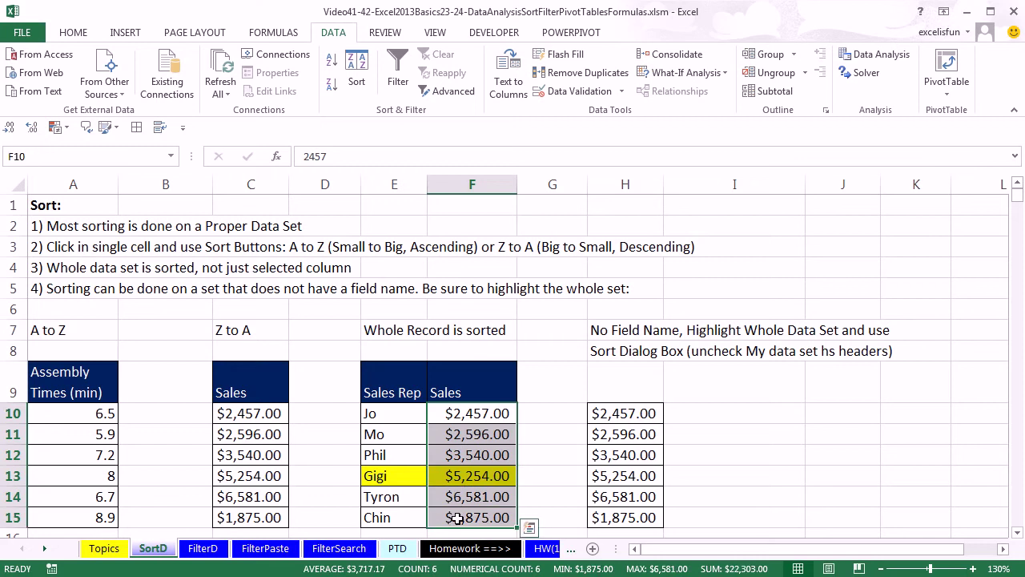
pyautogui.click(389, 438)
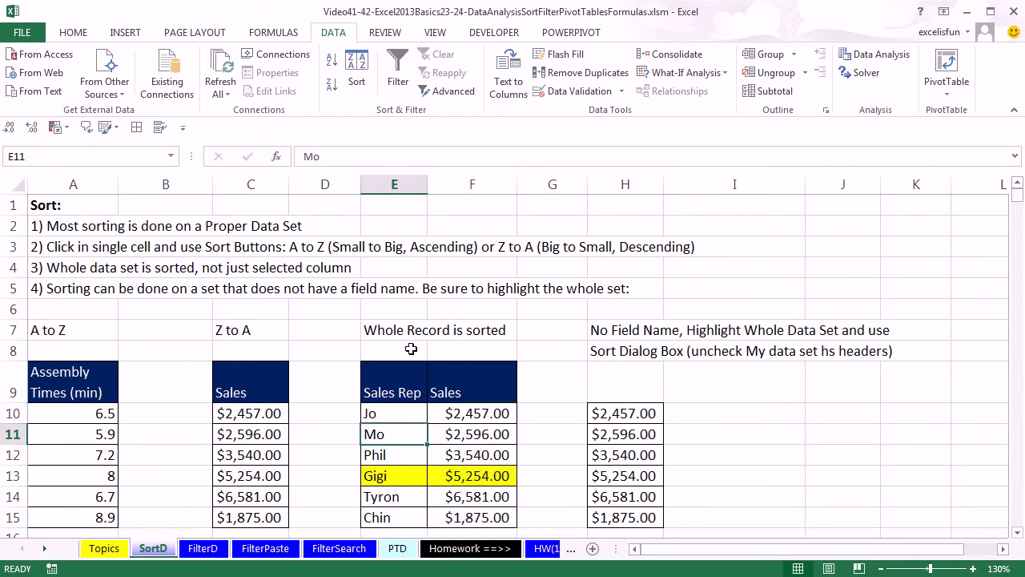
pyautogui.click(473, 435)
pyautogui.moveTo(382, 387); pyautogui.dragTo(453, 511)
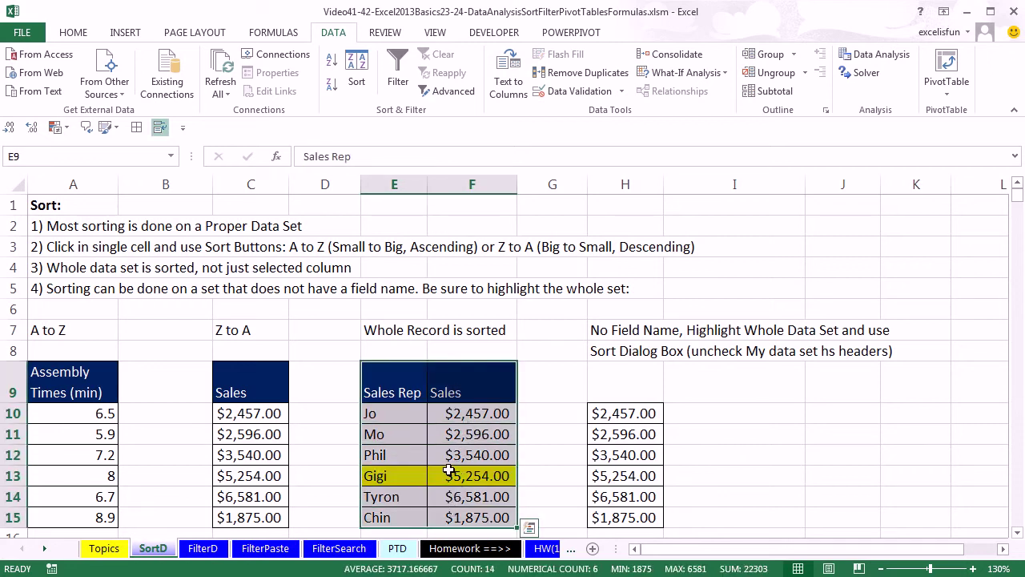
pyautogui.moveTo(474, 412); pyautogui.dragTo(473, 514)
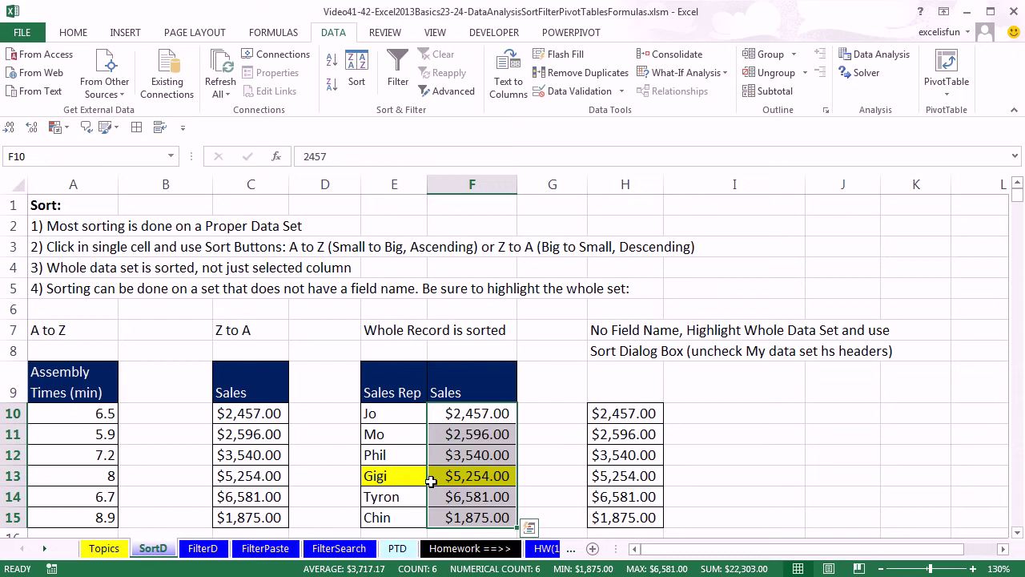
pyautogui.click(455, 435)
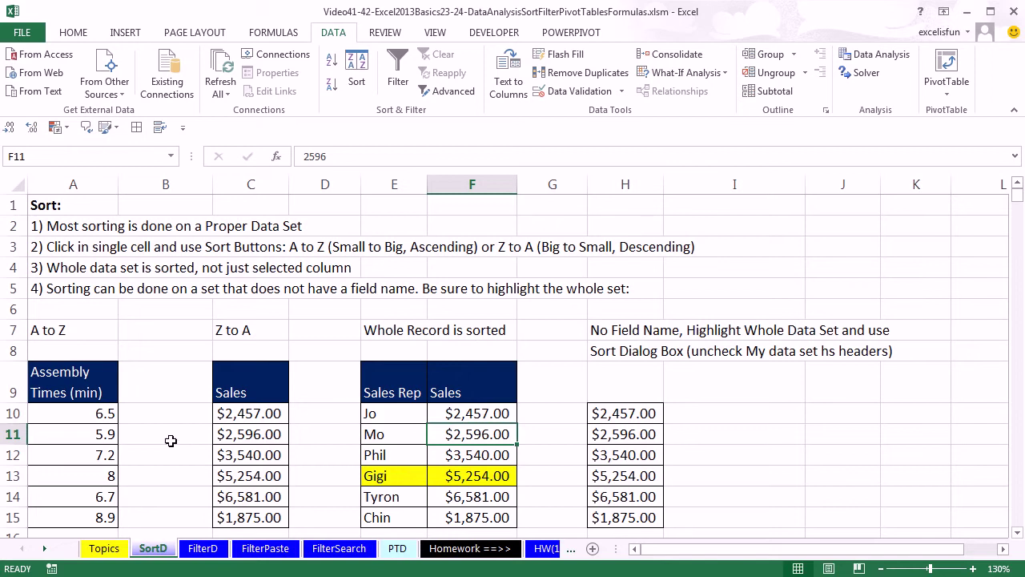
# Step: Look through the sort commands available for a single cell in the Assembly Times column
pyautogui.click(75, 415)
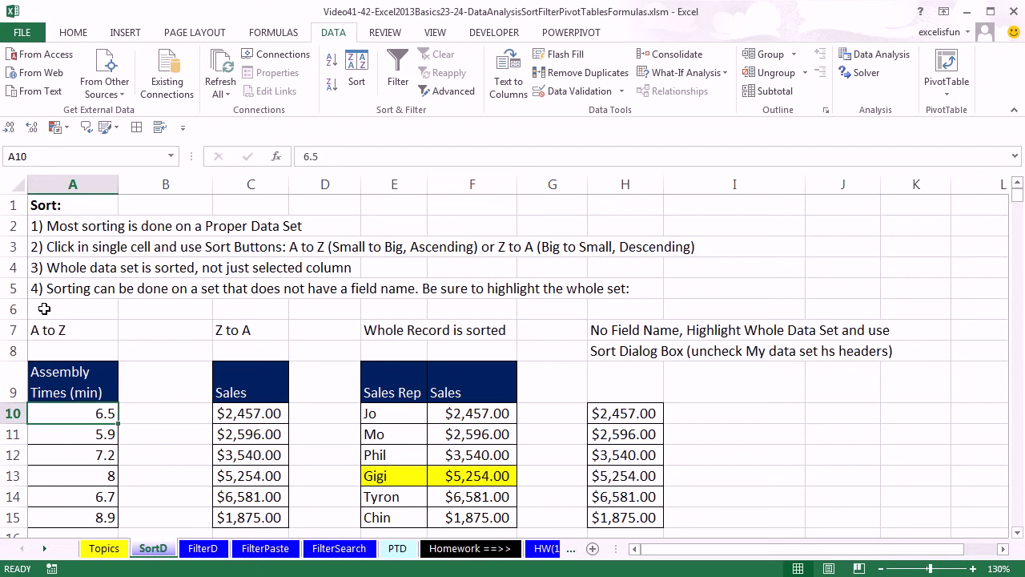
pyautogui.click(87, 437)
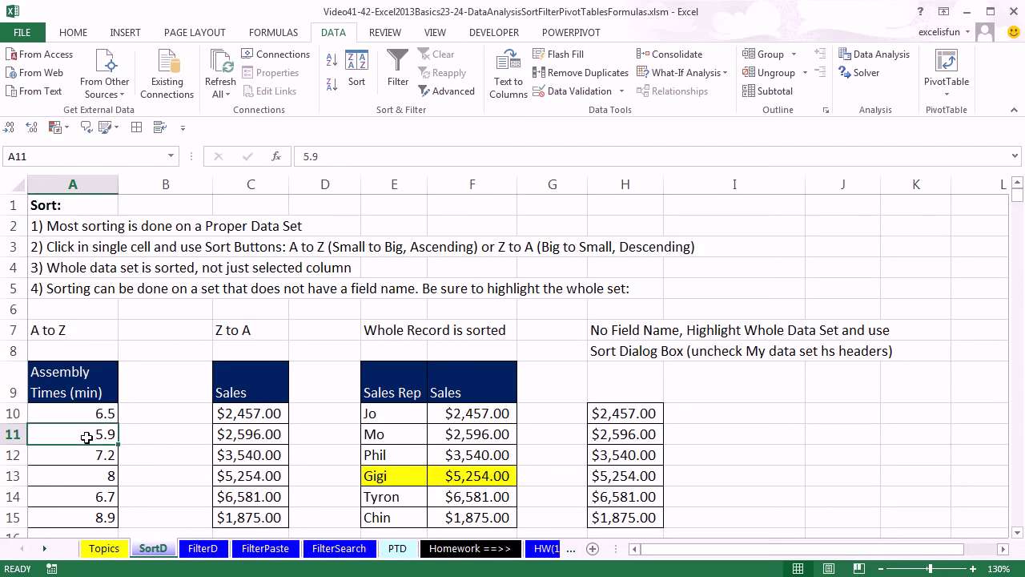
pyautogui.click(82, 37)
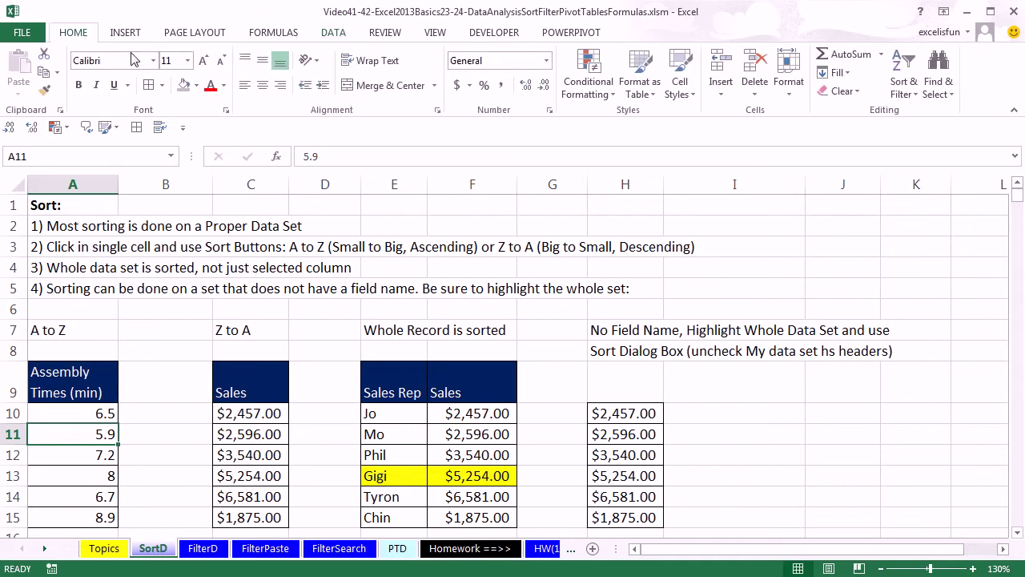
pyautogui.click(922, 100)
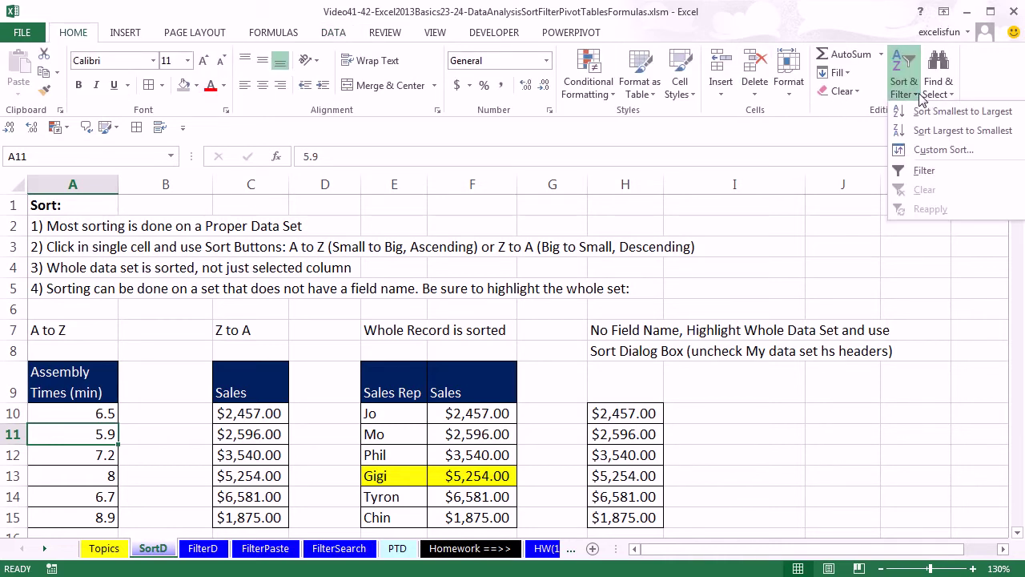
pyautogui.click(922, 99)
pyautogui.click(351, 37)
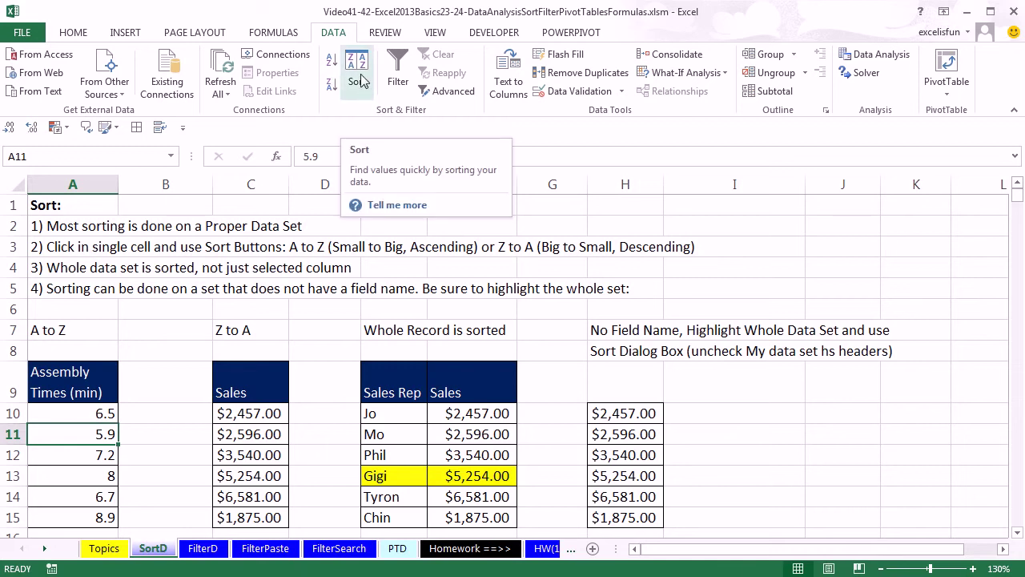
pyautogui.rightClick(94, 437)
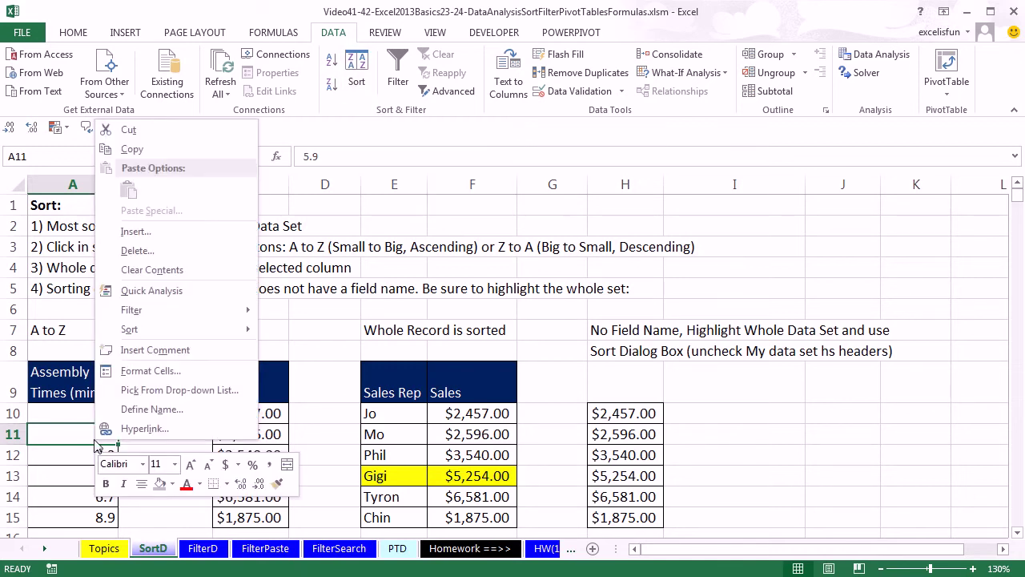
pyautogui.moveTo(125, 339)
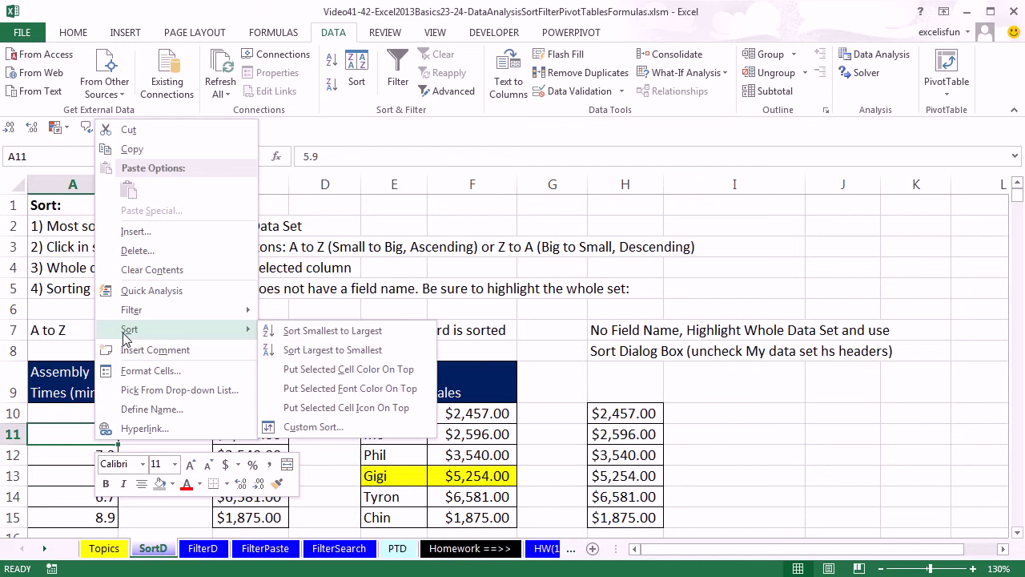
pyautogui.press('Escape')
pyautogui.press('Escape')
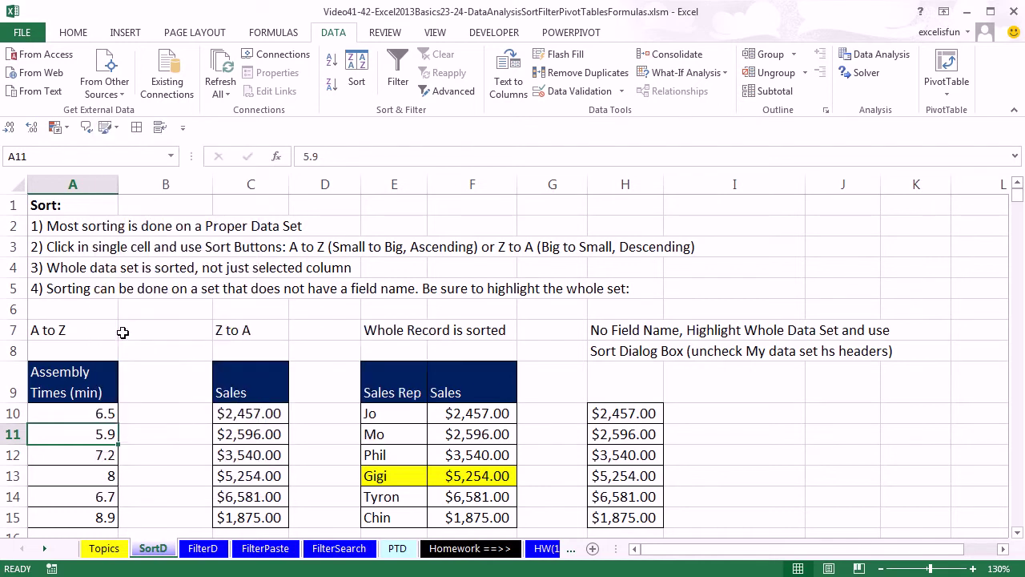
# Step: Sort the Assembly Times data from smallest to largest and the single-column Sales data in column C from largest to smallest
pyautogui.click(331, 67)
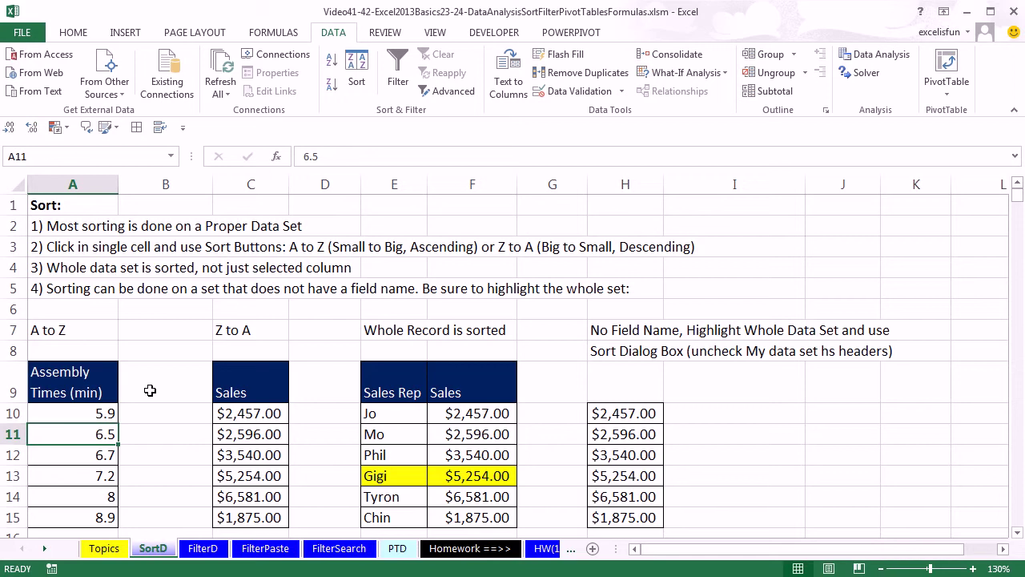
pyautogui.click(251, 414)
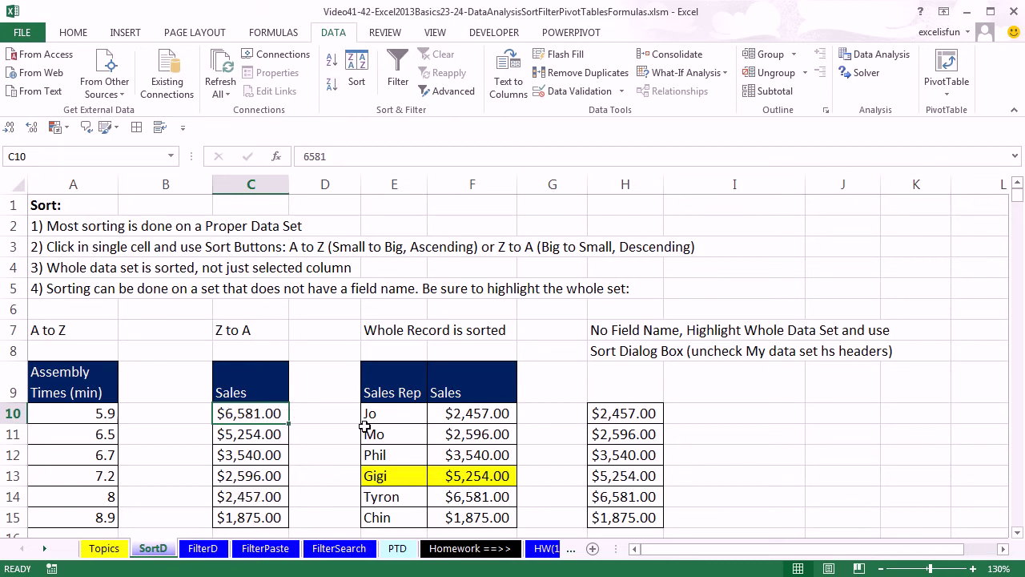
# Step: Examine how each sales rep is paired with a sales amount in the two-column data set, including the highlighted record
pyautogui.click(444, 439)
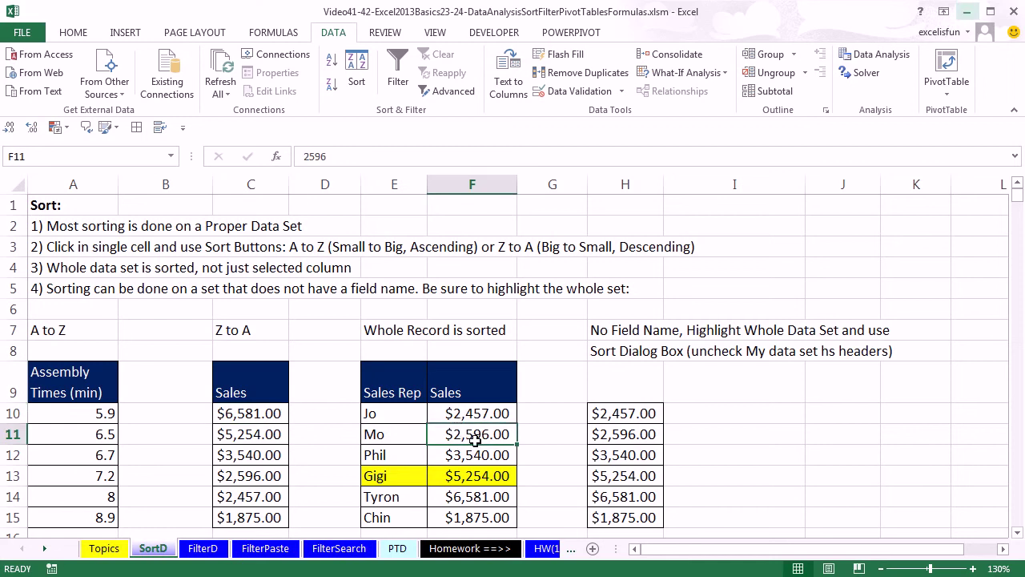
pyautogui.click(397, 438)
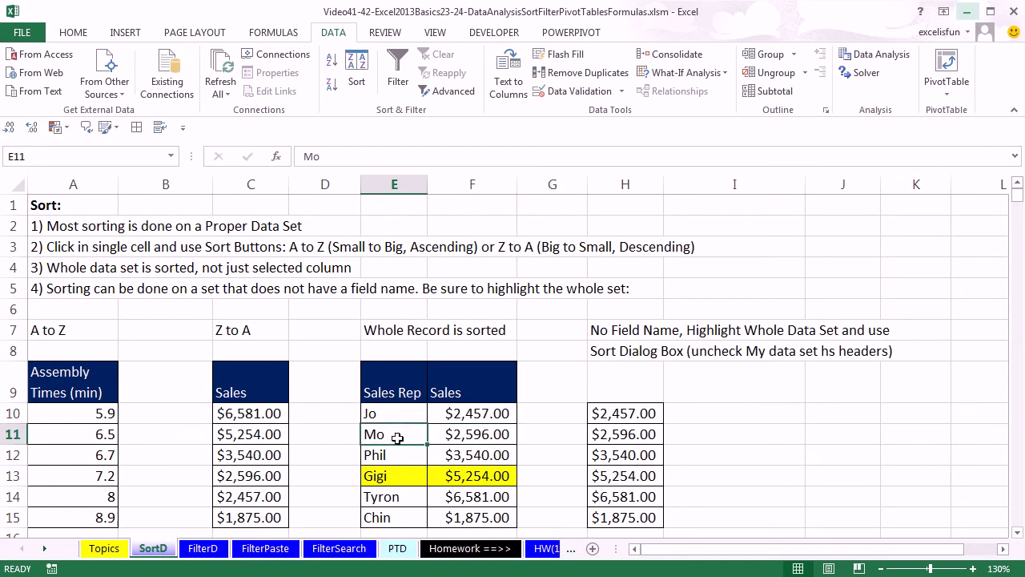
pyautogui.click(498, 475)
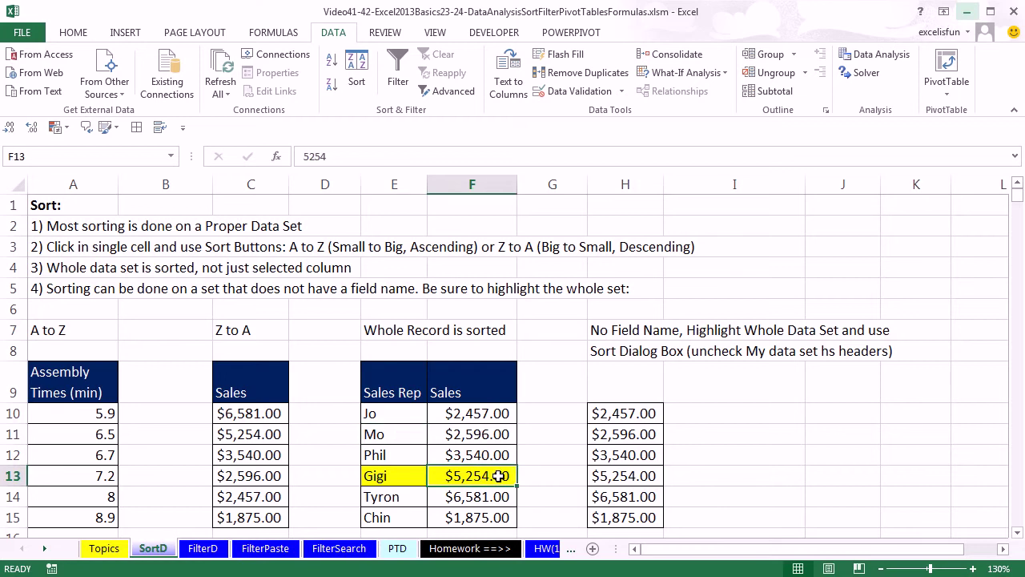
pyautogui.click(392, 474)
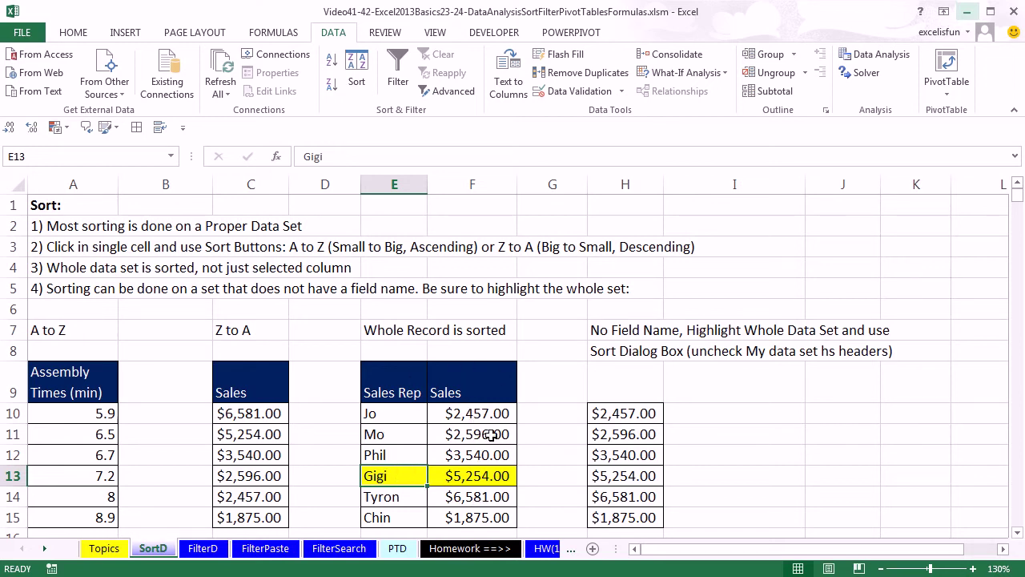
pyautogui.click(494, 497)
pyautogui.moveTo(494, 498); pyautogui.dragTo(394, 504)
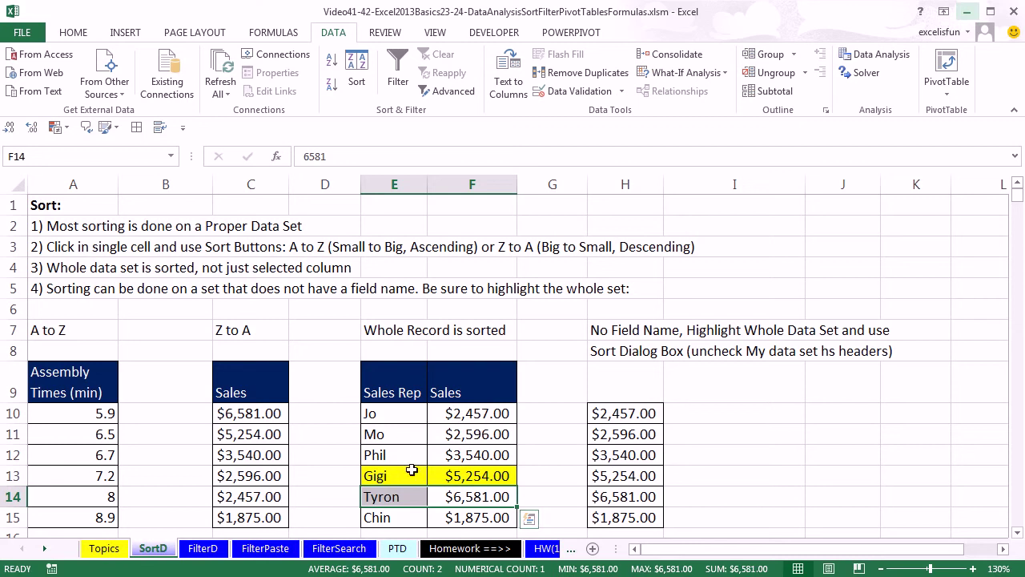
pyautogui.click(498, 475)
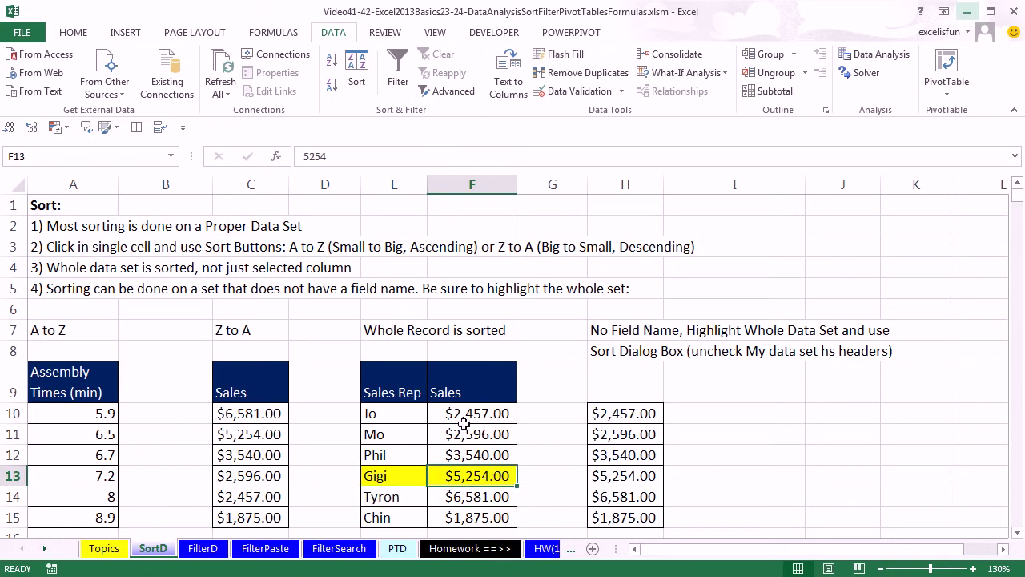
pyautogui.moveTo(473, 416); pyautogui.dragTo(478, 517)
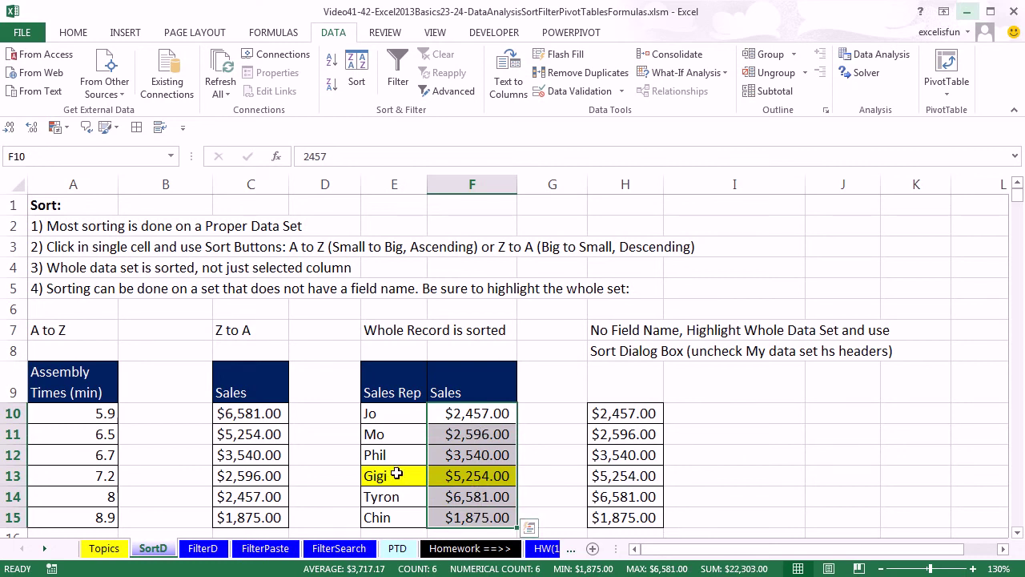
pyautogui.click(455, 439)
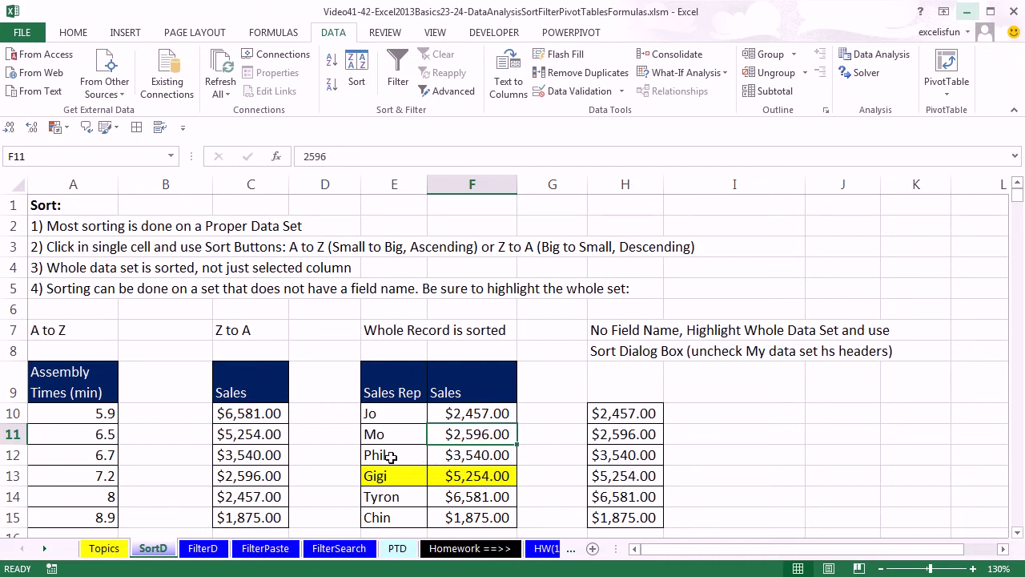
pyautogui.click(474, 459)
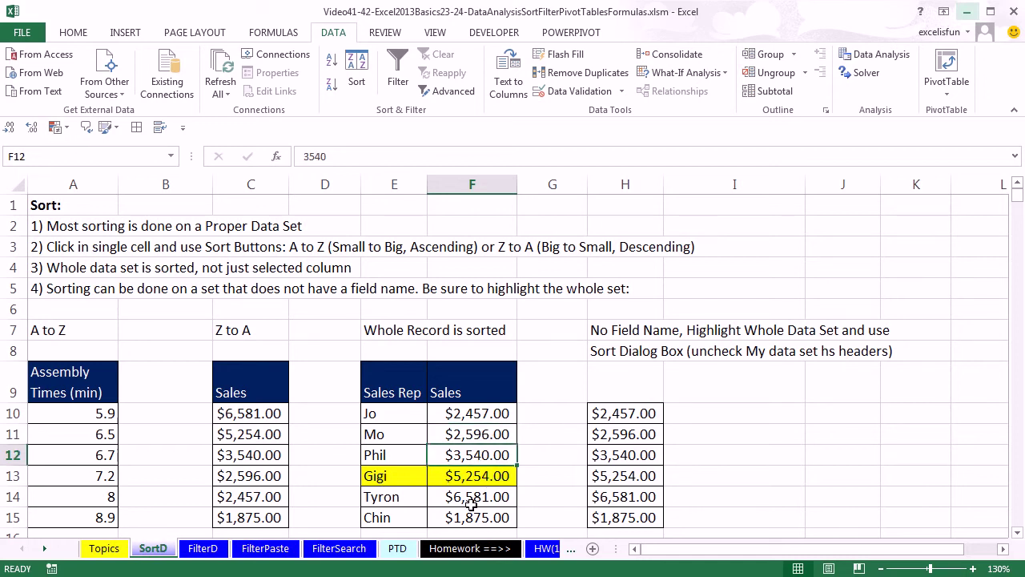
pyautogui.click(471, 505)
pyautogui.click(471, 411)
pyautogui.click(477, 381)
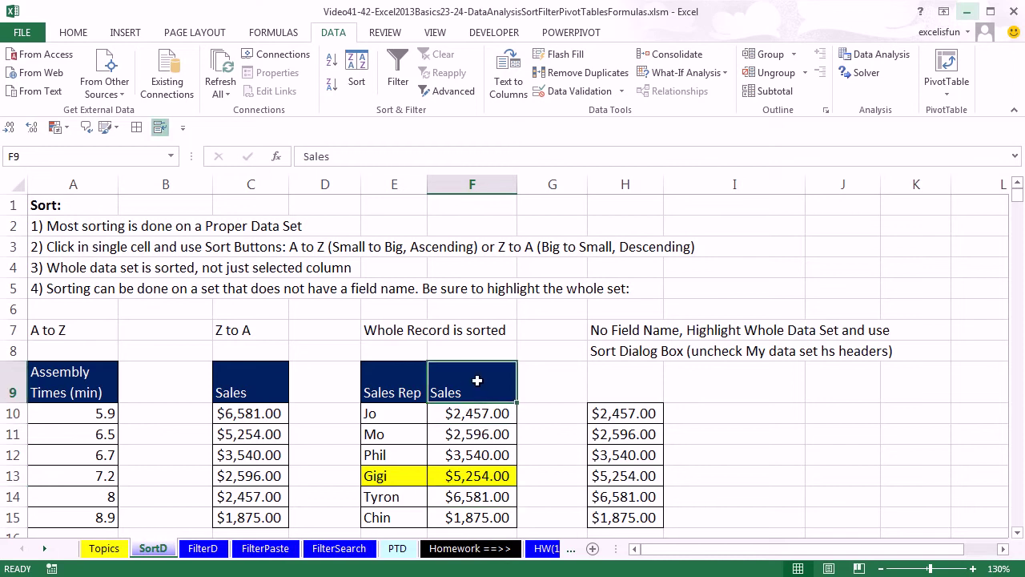
# Step: Sort the Sales Rep data set by its Sales field from largest to smallest, keeping whole records together
pyautogui.click(481, 428)
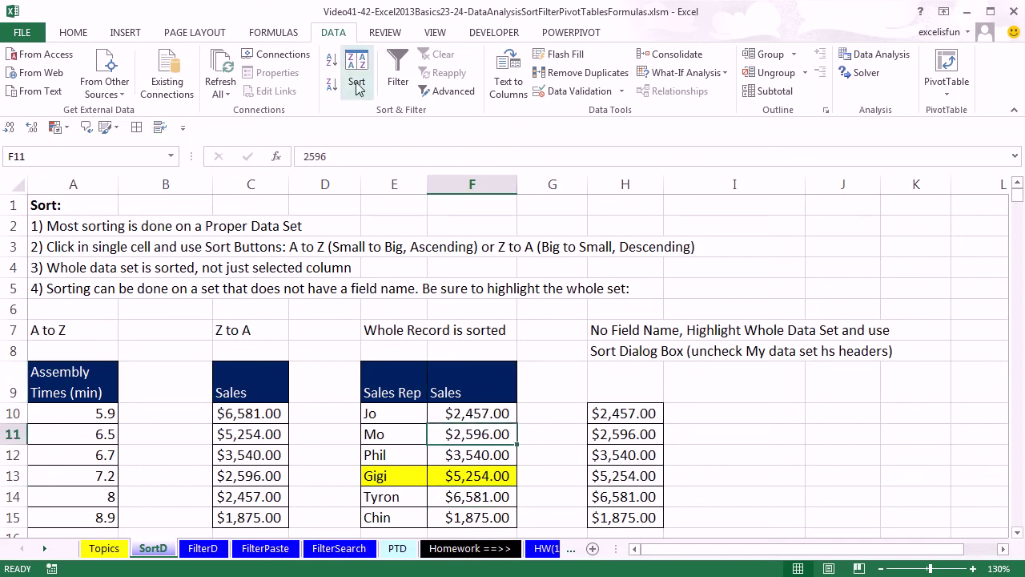
pyautogui.click(330, 85)
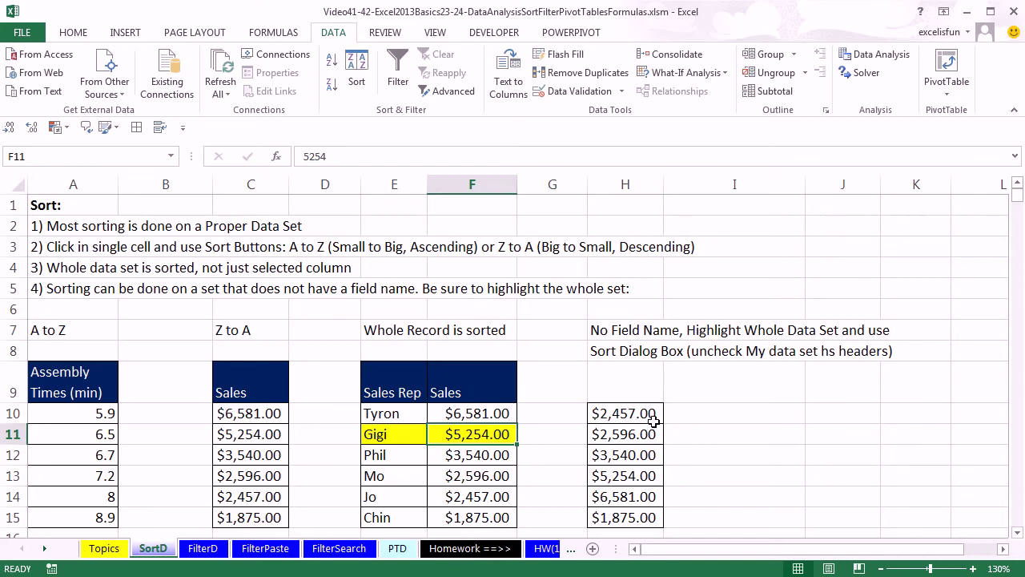
# Step: Set up a custom sort of the headerless sales data in H10:H15, treating the first row as data rather than headers
pyautogui.scroll(-1, 613, 419)
pyautogui.click(629, 371)
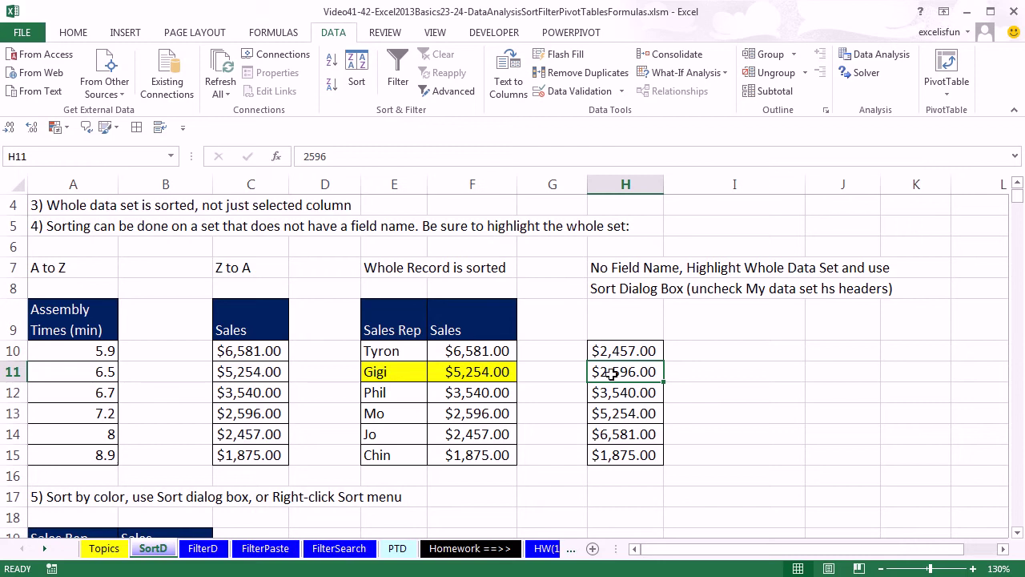
pyautogui.click(357, 78)
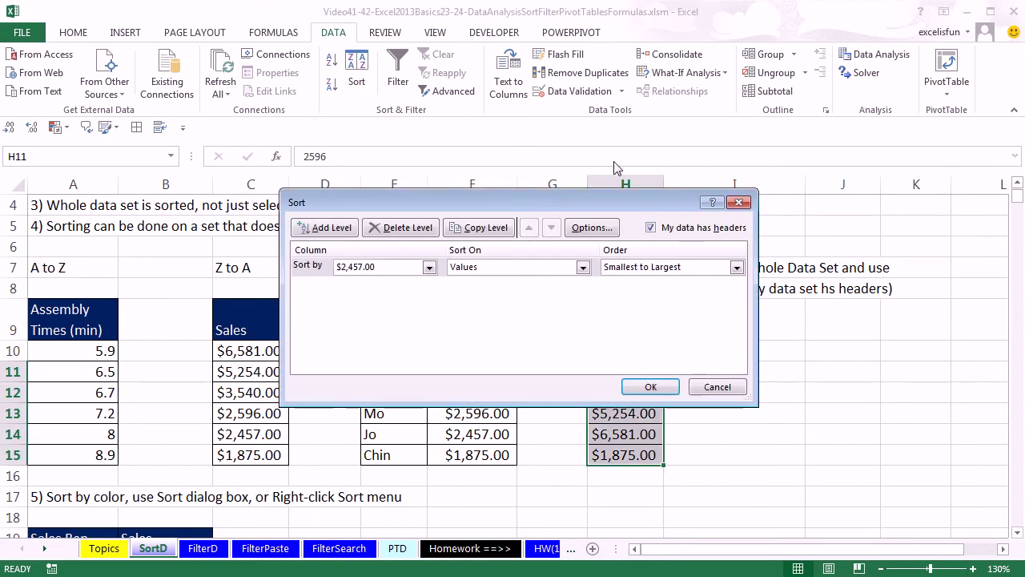
pyautogui.moveTo(646, 206); pyautogui.dragTo(690, 125)
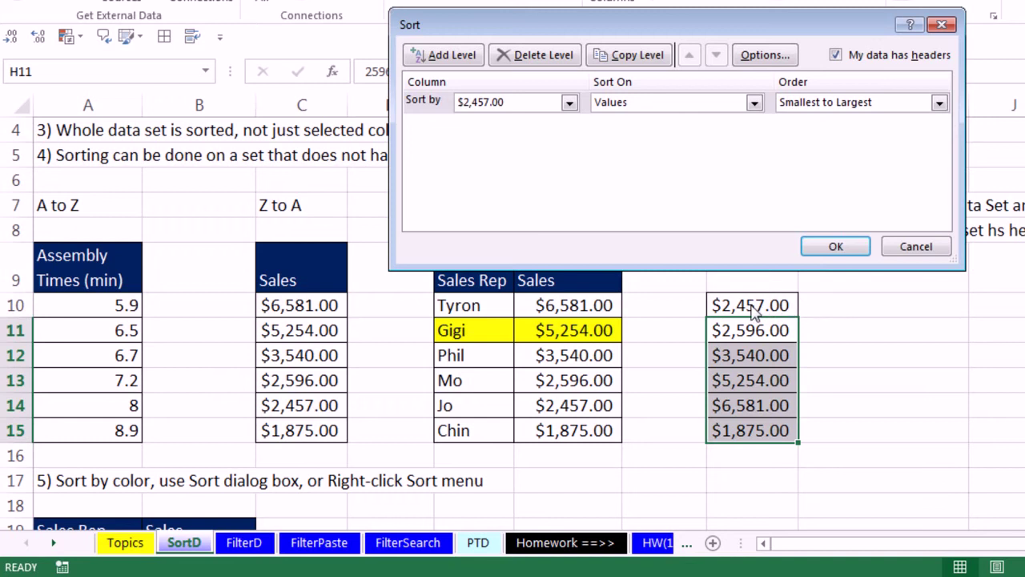
pyautogui.click(835, 55)
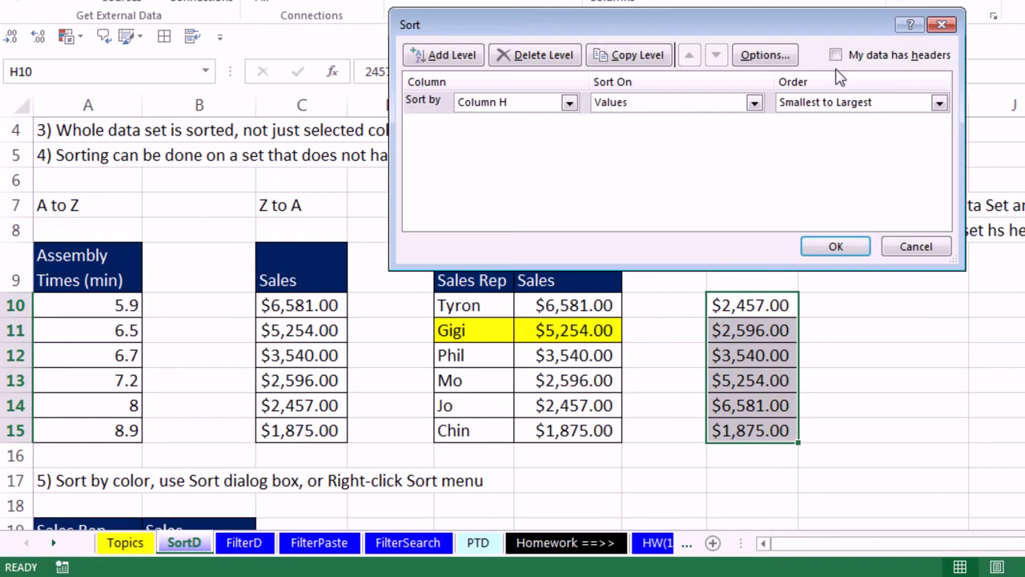
# Step: Sort the column H values from largest to smallest
pyautogui.click(569, 103)
pyautogui.click(571, 106)
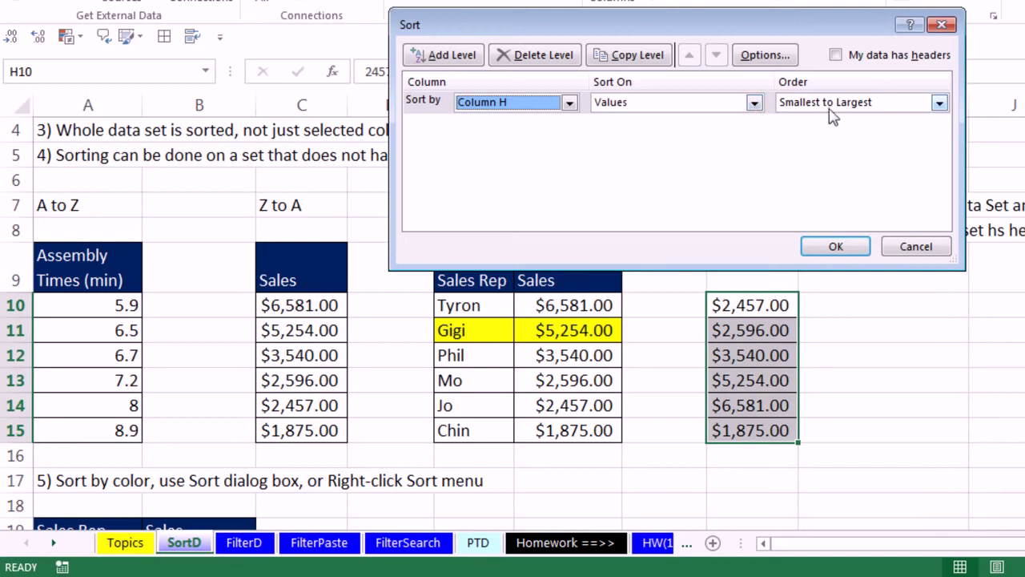
pyautogui.click(940, 104)
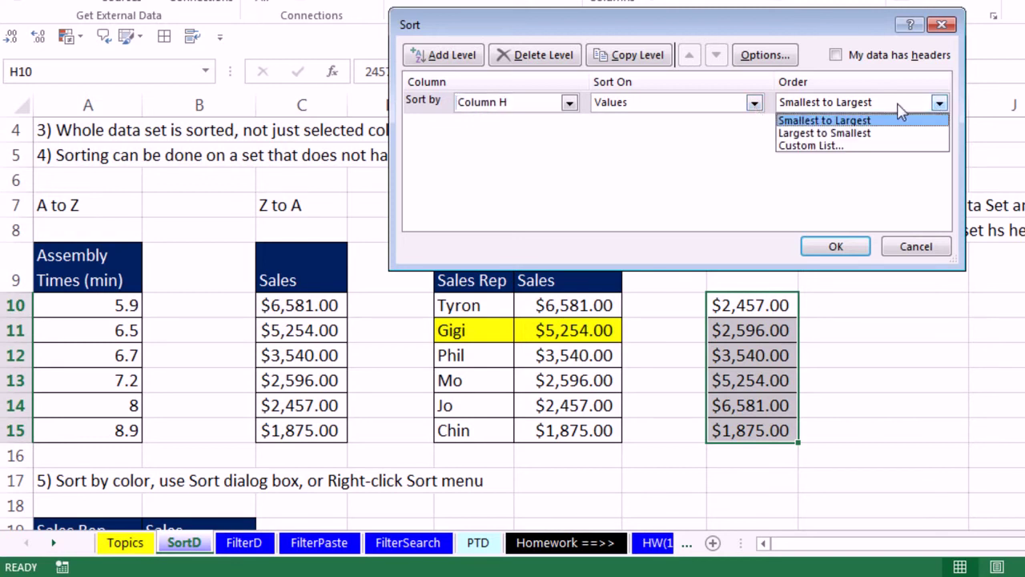
pyautogui.click(848, 134)
pyautogui.click(846, 245)
pyautogui.press('Down')
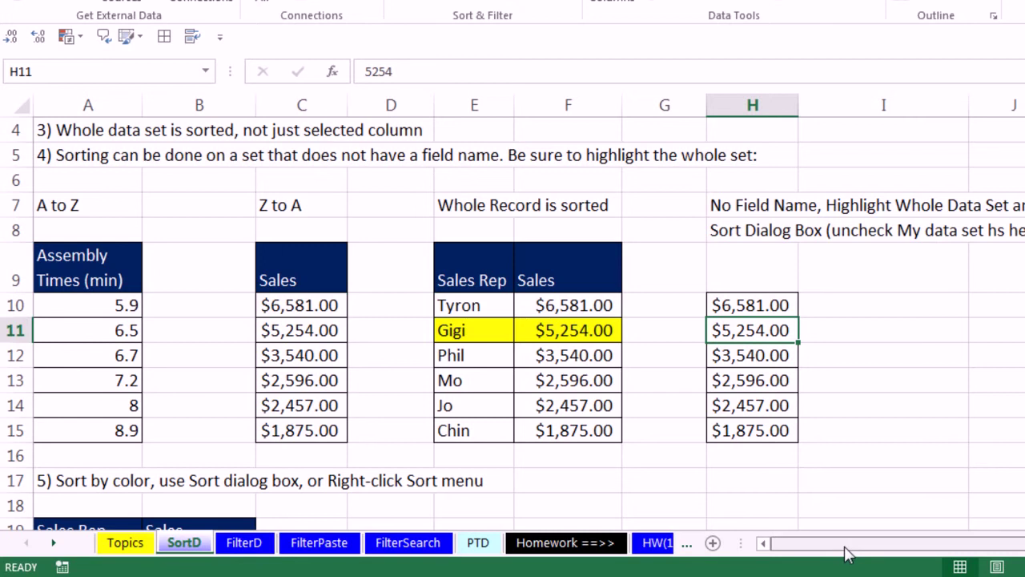
# Step: Examine the yellow and gray records in the data set below the sort by color note
pyautogui.scroll(-3, 604, 423)
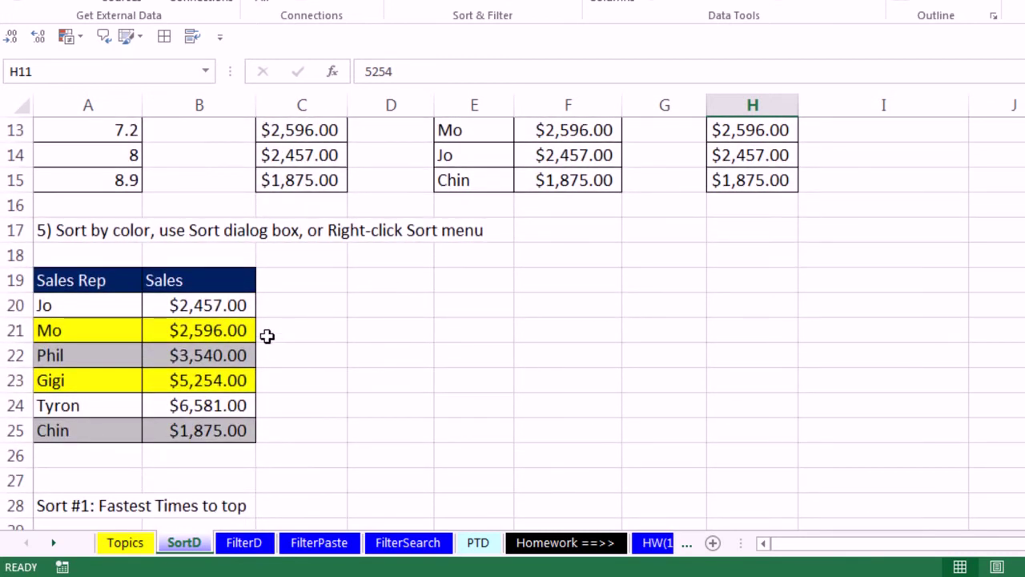
pyautogui.moveTo(59, 332); pyautogui.dragTo(202, 329)
pyautogui.click(85, 355)
pyautogui.moveTo(85, 355); pyautogui.dragTo(177, 354)
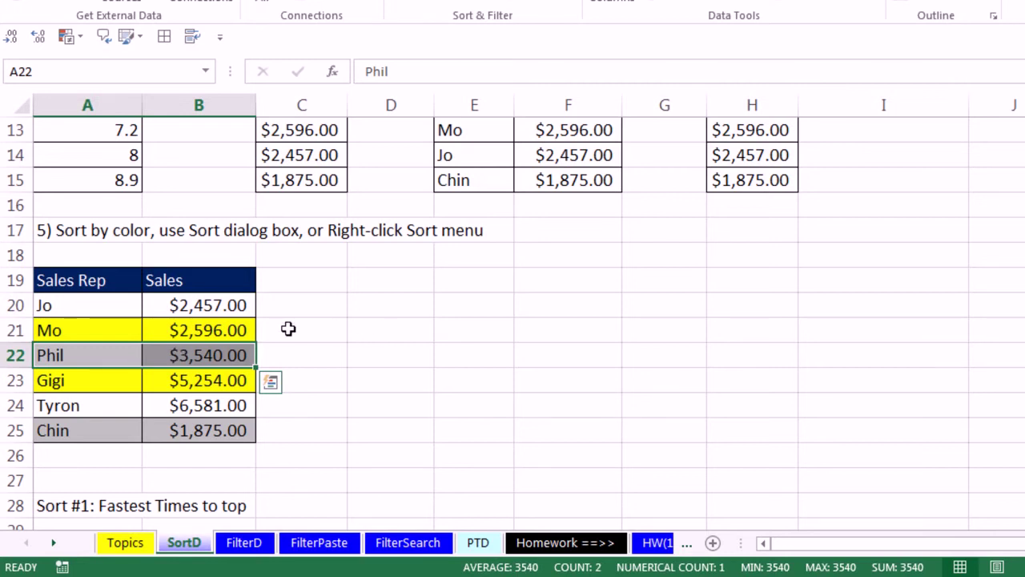
pyautogui.click(205, 329)
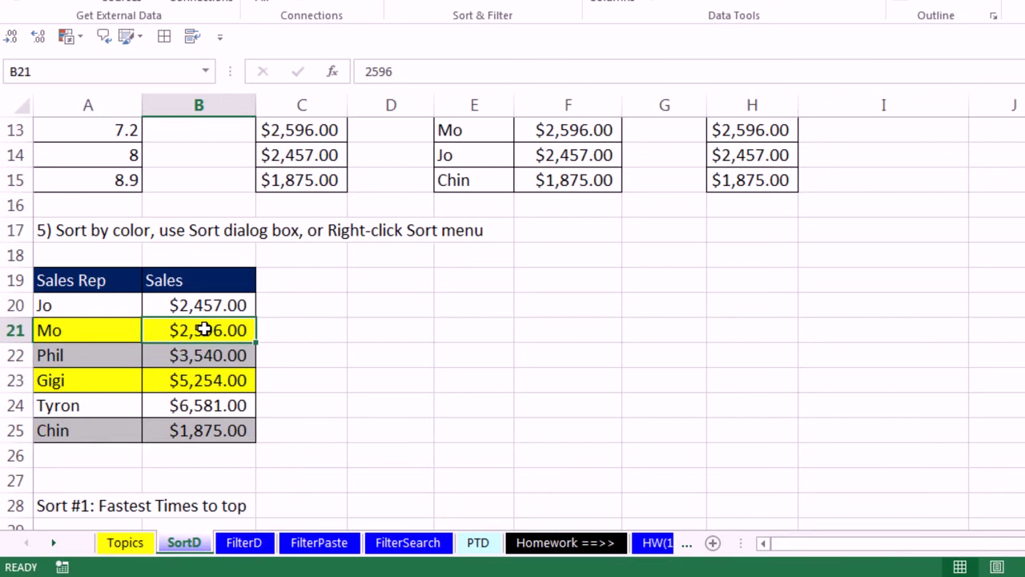
pyautogui.moveTo(202, 330); pyautogui.dragTo(202, 354)
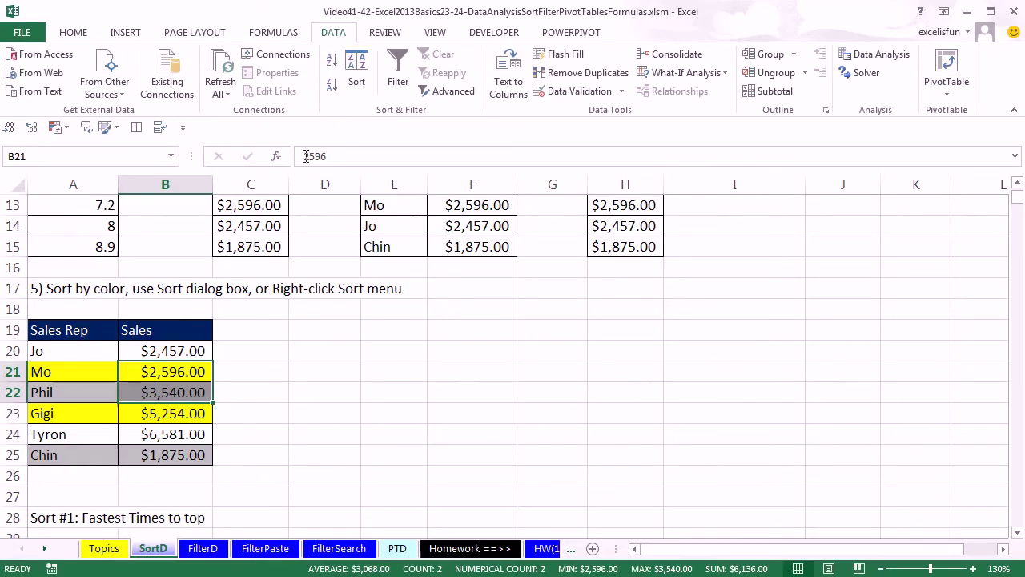
pyautogui.click(356, 74)
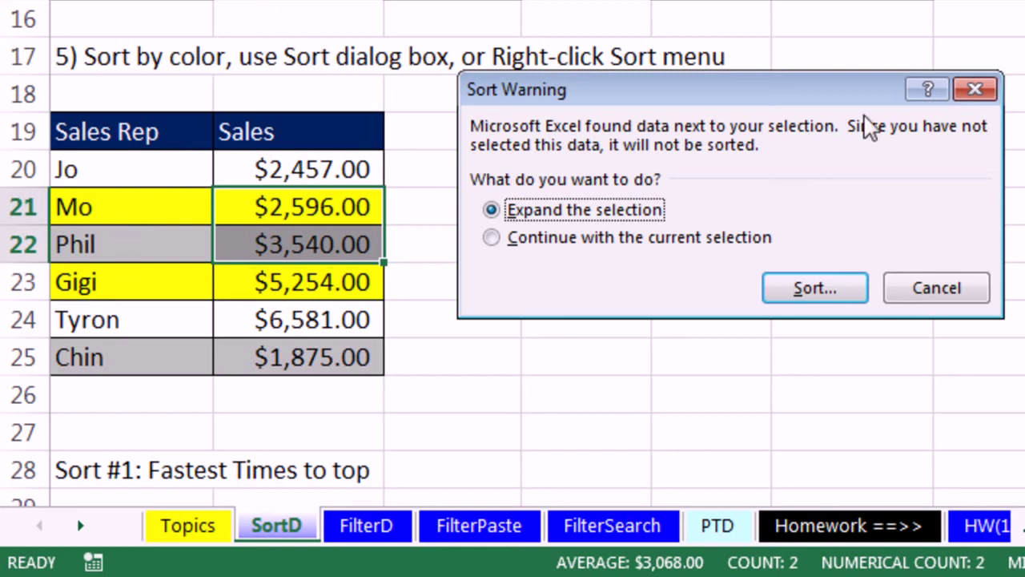
pyautogui.click(937, 294)
# Step: Set up a custom sort of the colored sales data set with its first row as headers, sorting by Sales Rep
pyautogui.click(331, 207)
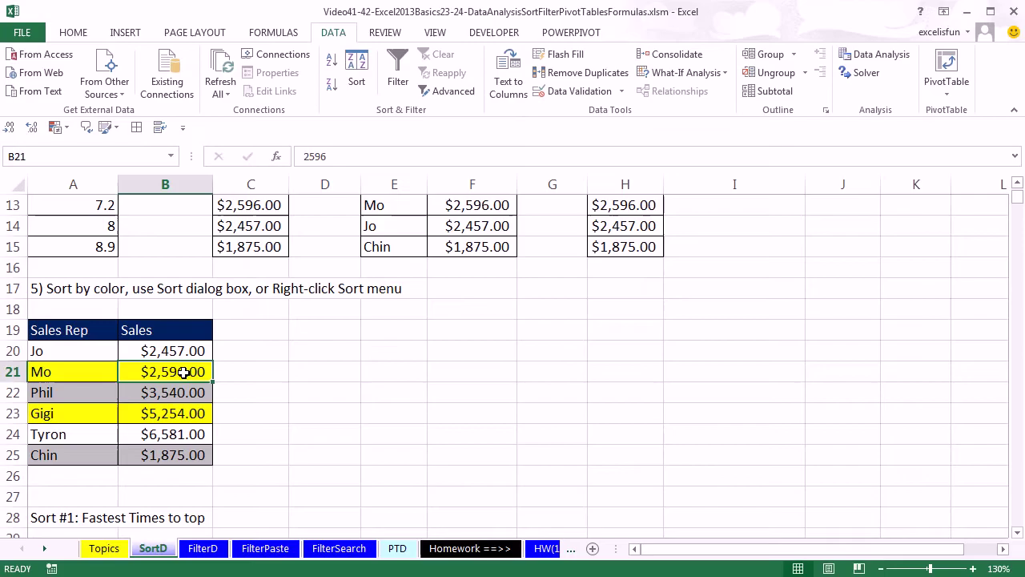
pyautogui.click(359, 76)
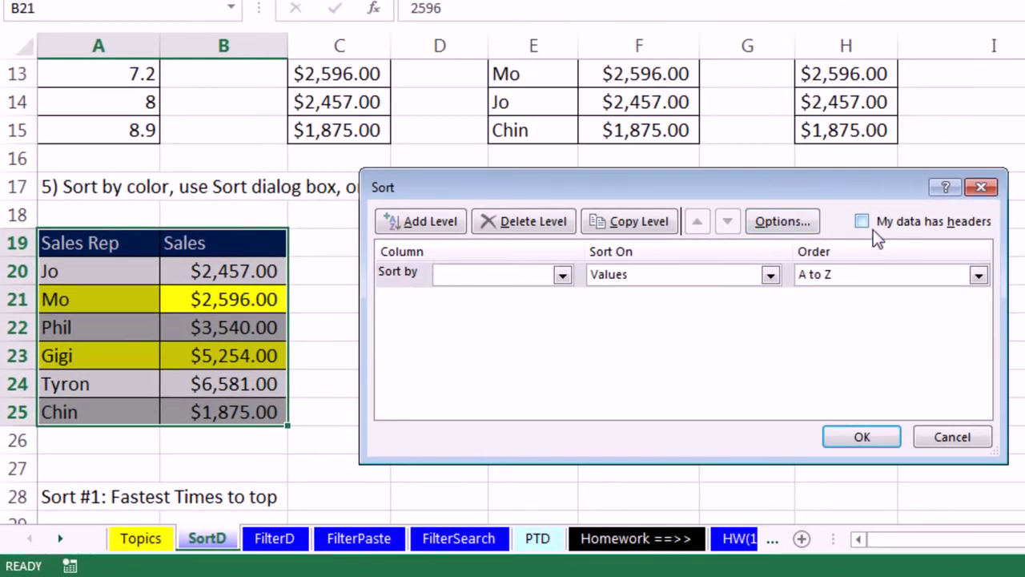
pyautogui.click(870, 227)
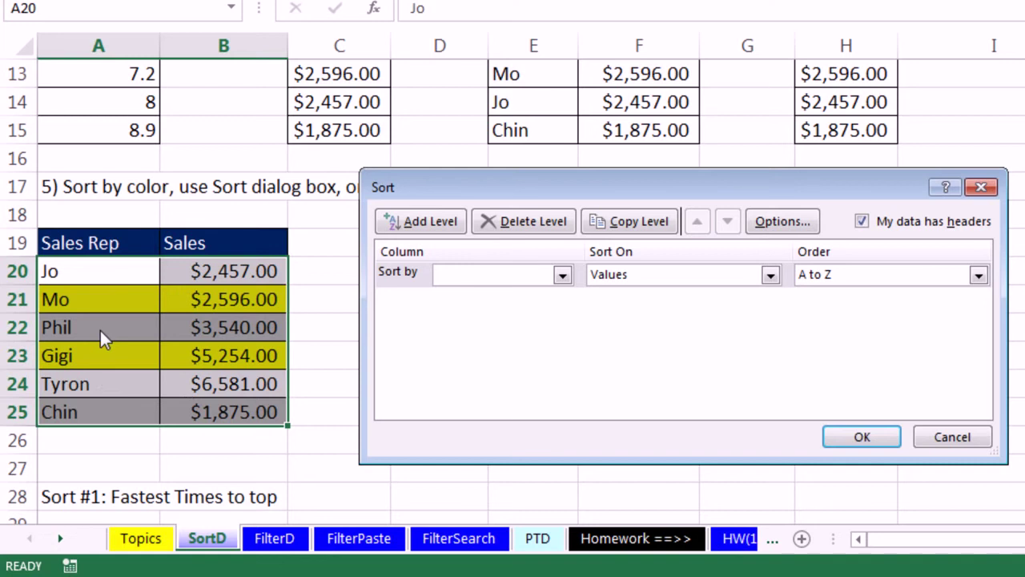
pyautogui.click(563, 275)
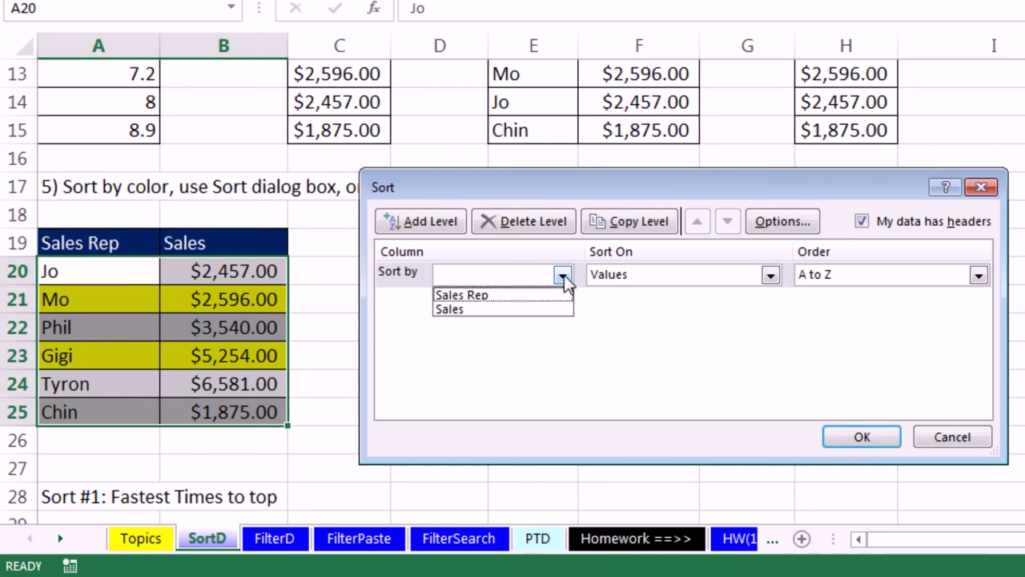
pyautogui.click(485, 296)
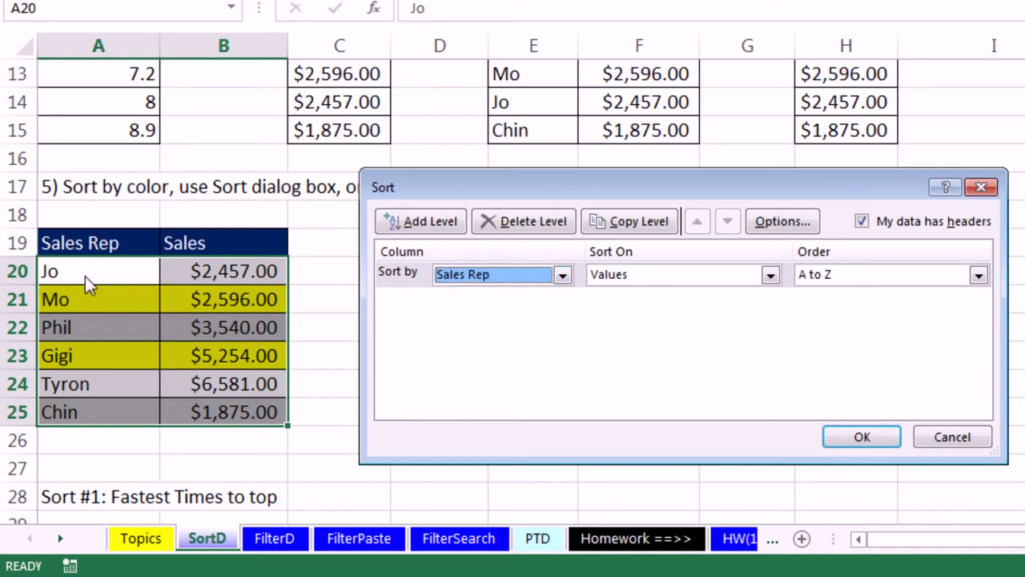
# Step: Sort the colored records on cell color, with yellow on top
pyautogui.click(770, 275)
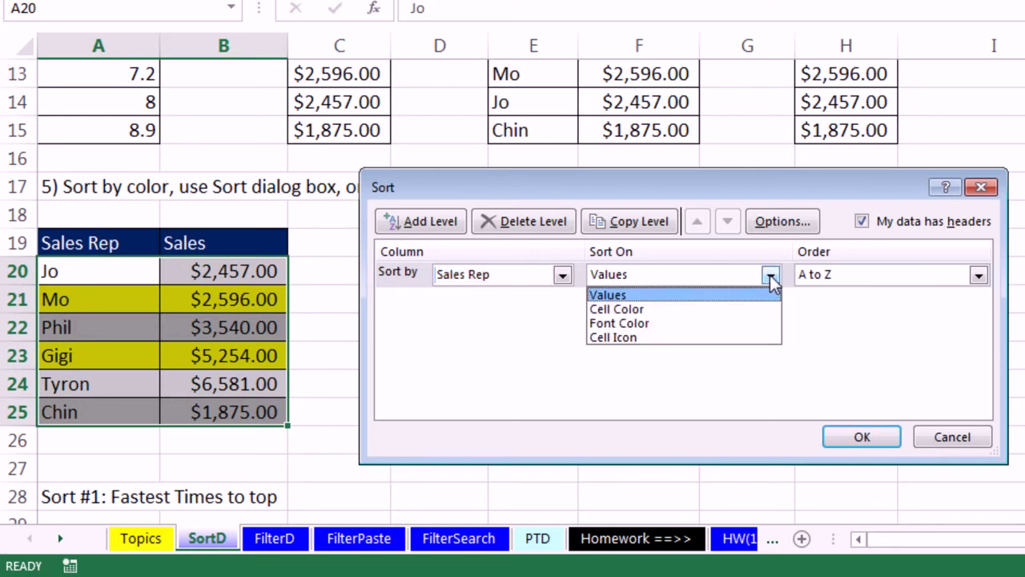
pyautogui.click(696, 309)
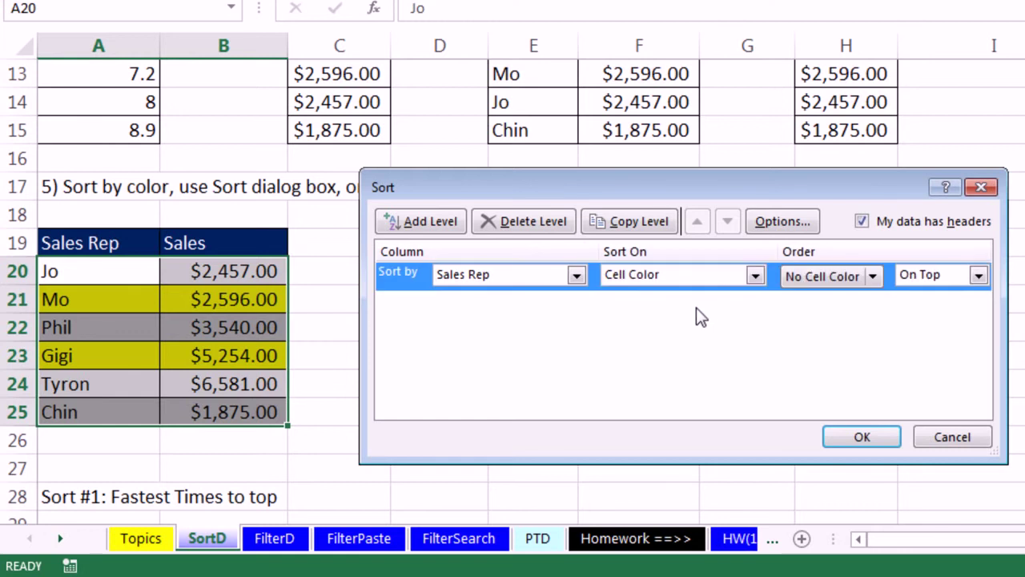
pyautogui.click(870, 279)
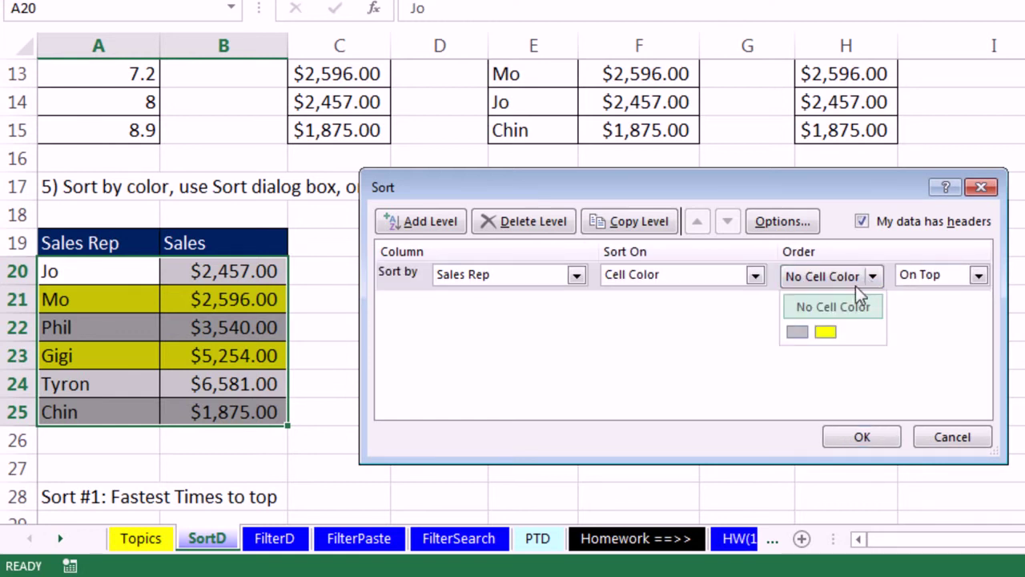
pyautogui.click(828, 333)
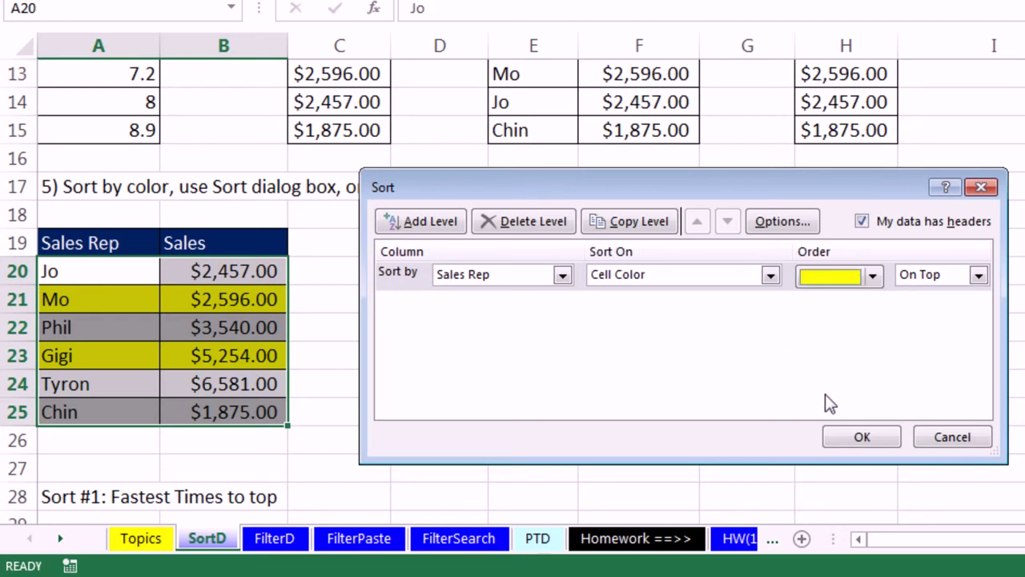
pyautogui.click(979, 275)
pyautogui.click(978, 280)
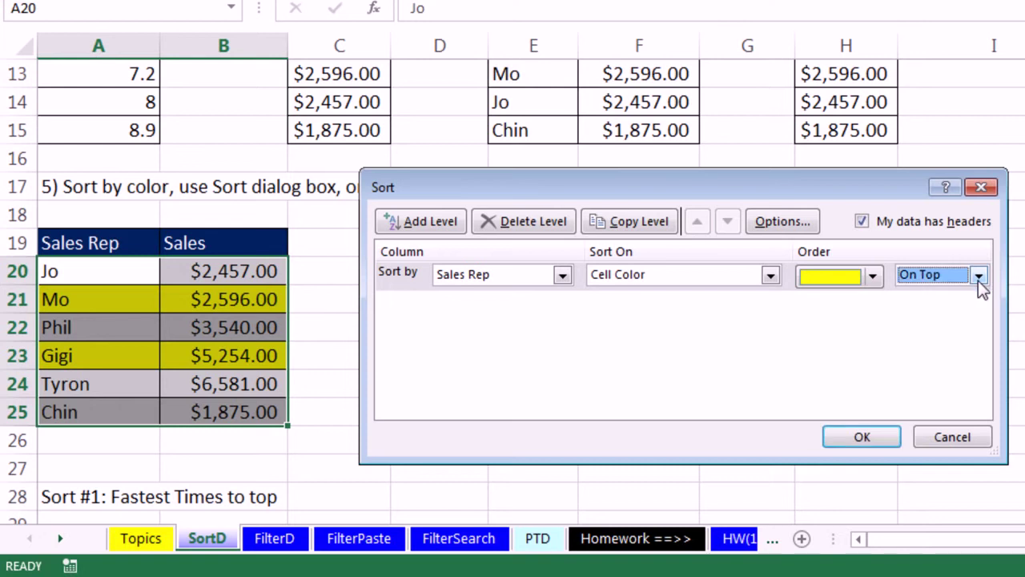
pyautogui.click(858, 435)
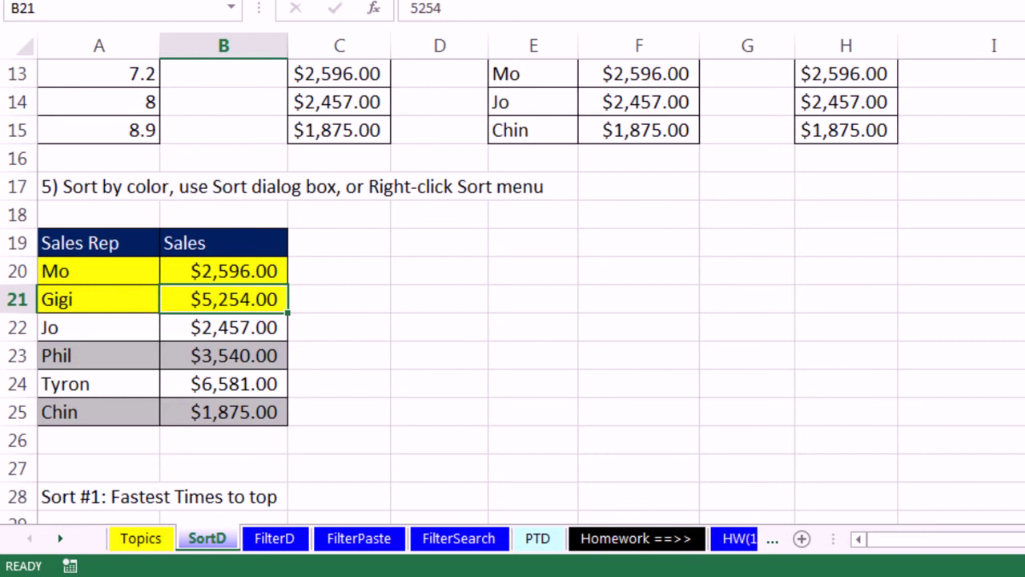
# Step: Add a second sort level on Sales Rep by cell color with gray on top, and apply the sort
pyautogui.click(537, 2)
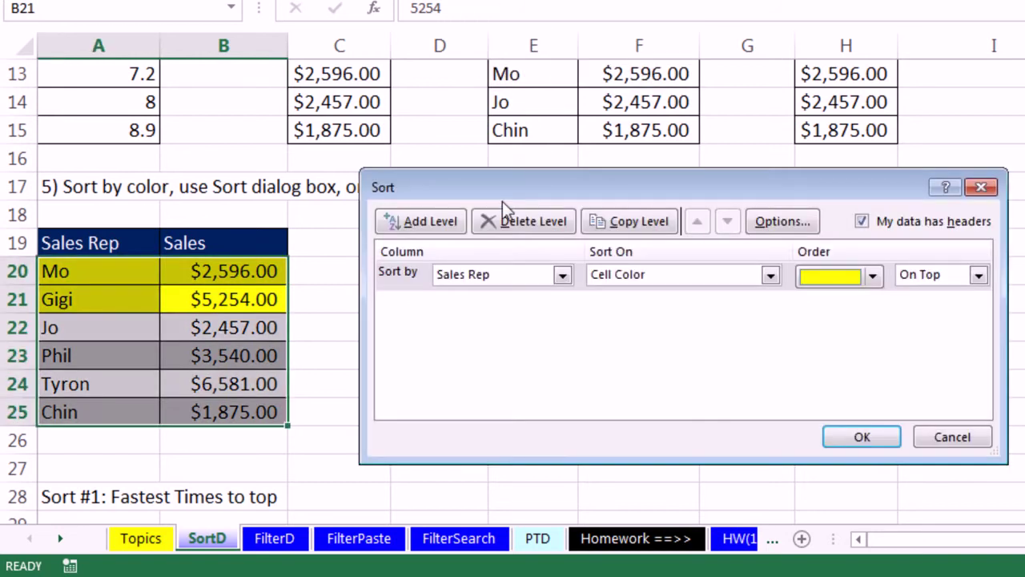
pyautogui.click(433, 223)
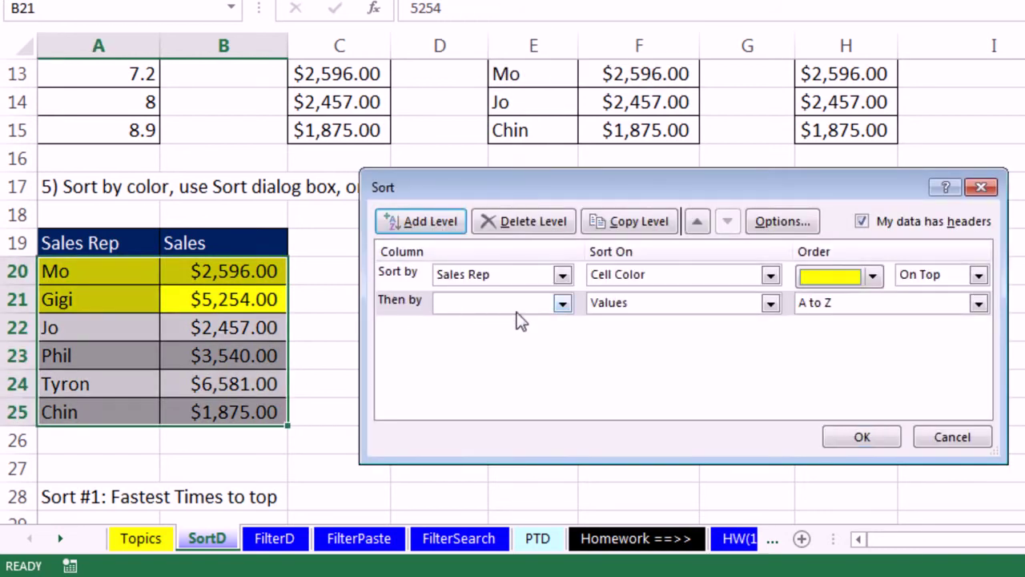
pyautogui.click(560, 304)
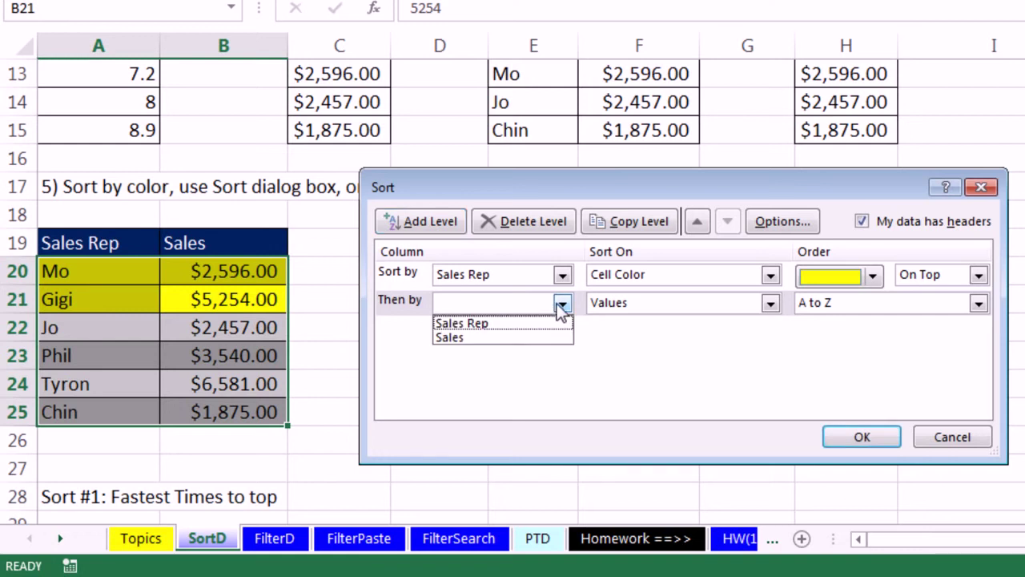
pyautogui.click(476, 324)
pyautogui.click(770, 303)
pyautogui.click(633, 342)
pyautogui.click(873, 310)
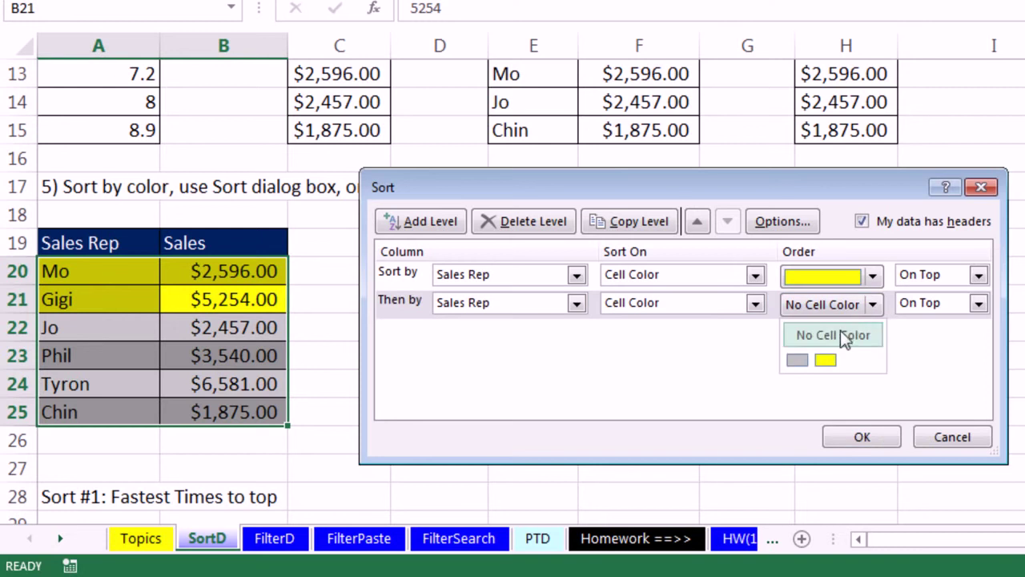
pyautogui.click(797, 359)
pyautogui.click(868, 429)
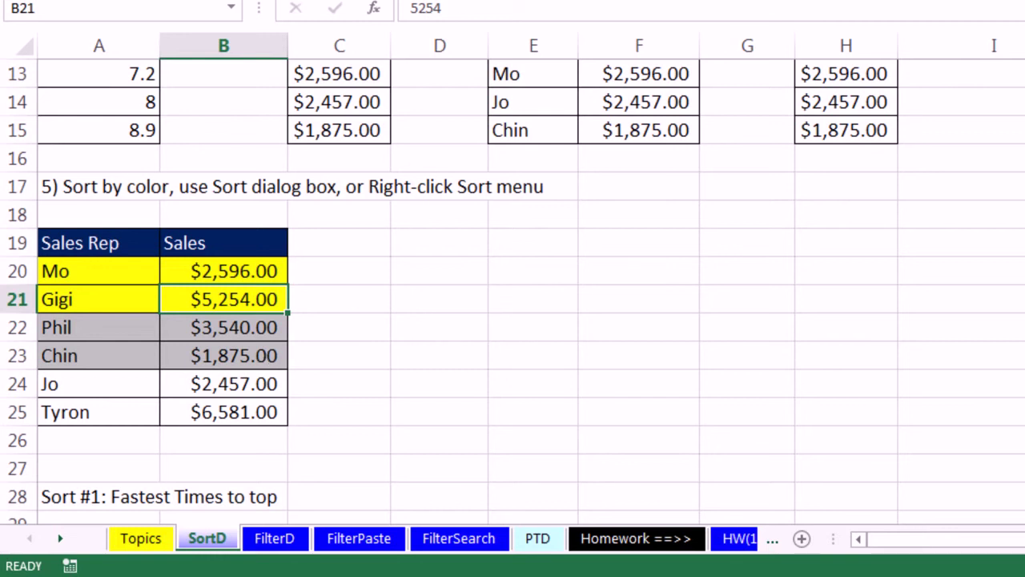
# Step: Reorder the sort levels so gray comes before yellow, and re-sort the colored records
pyautogui.hotkey('alt', 'd')
pyautogui.press('s')
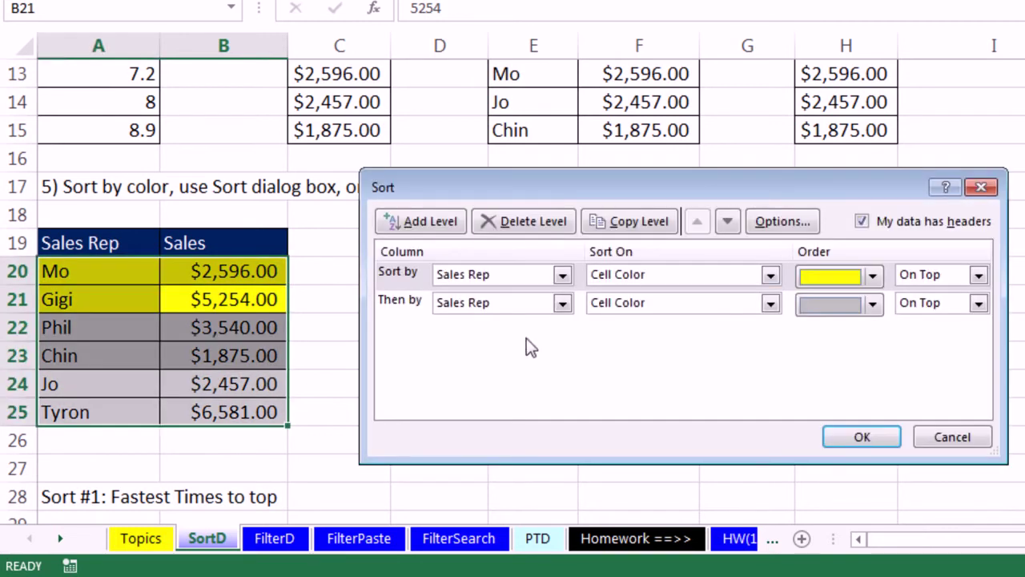
pyautogui.click(399, 308)
pyautogui.click(697, 223)
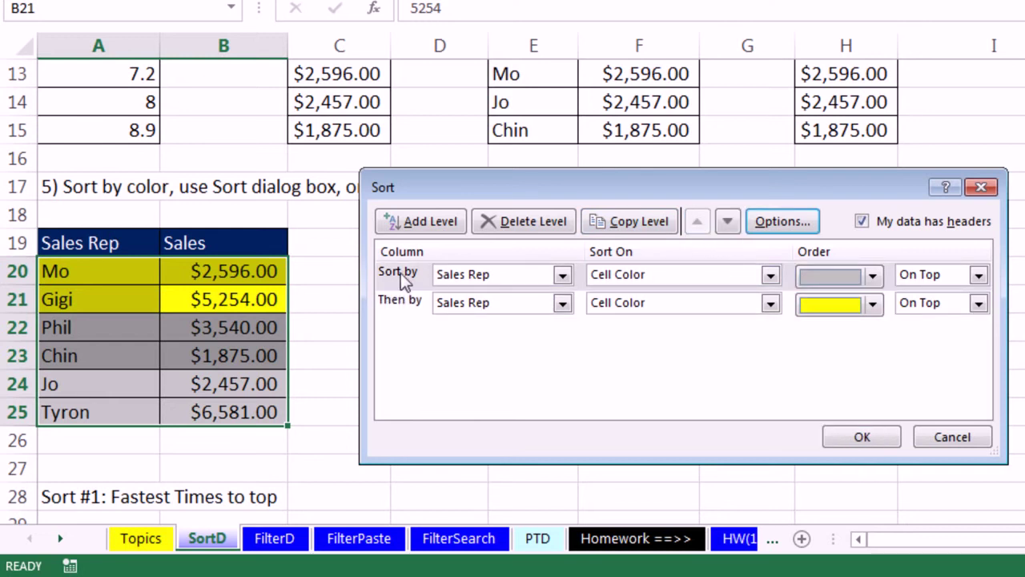
pyautogui.click(729, 221)
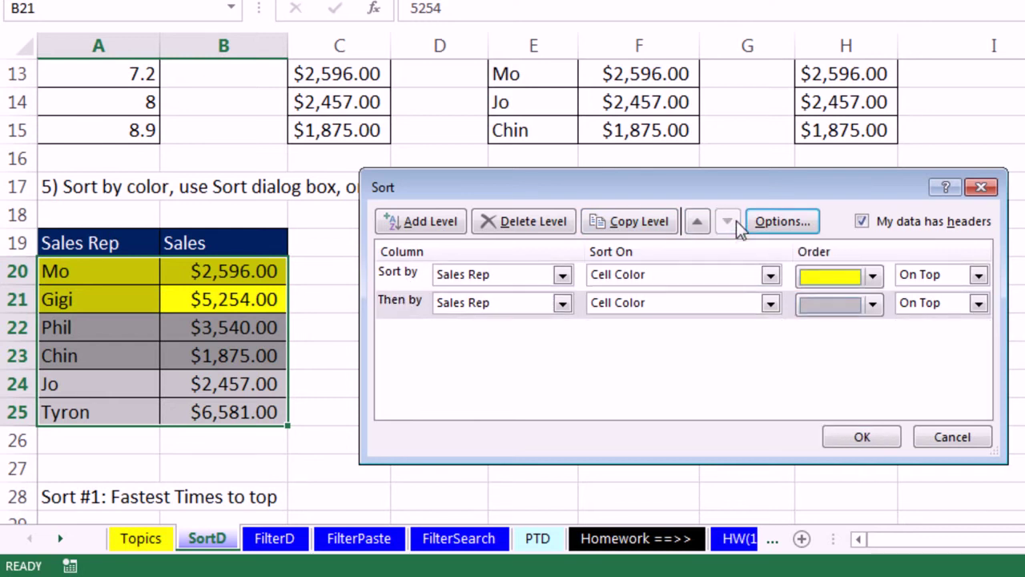
pyautogui.click(699, 222)
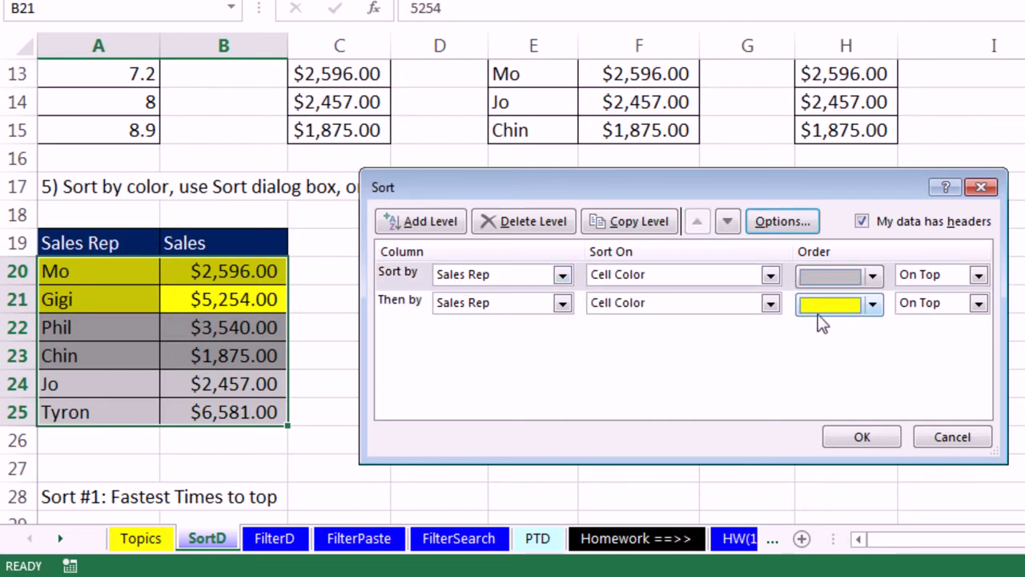
pyautogui.click(862, 441)
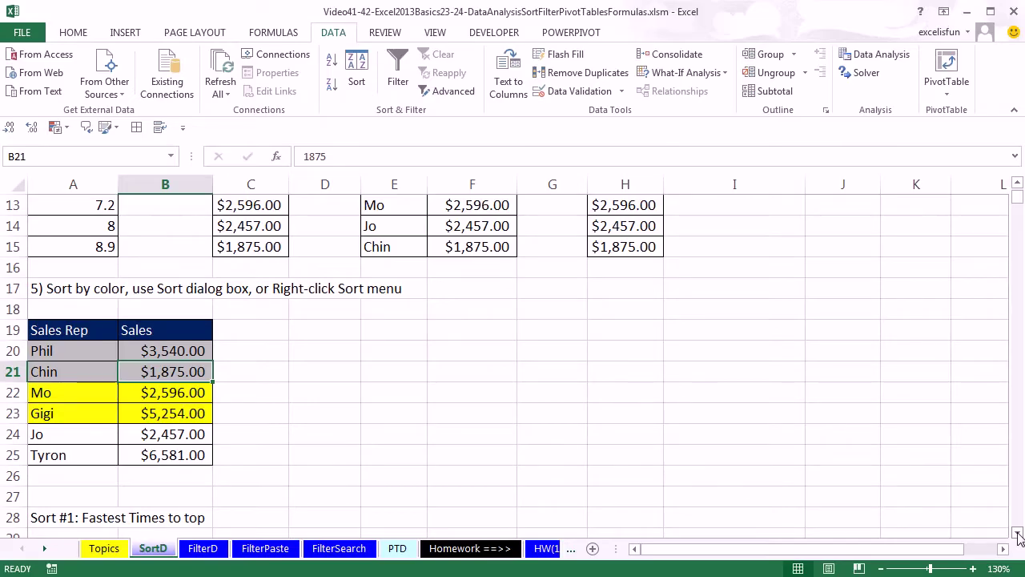
# Step: Sort the BMX race records in the Sort #1 table by Time, smallest to largest
pyautogui.scroll(-4, 1019, 534)
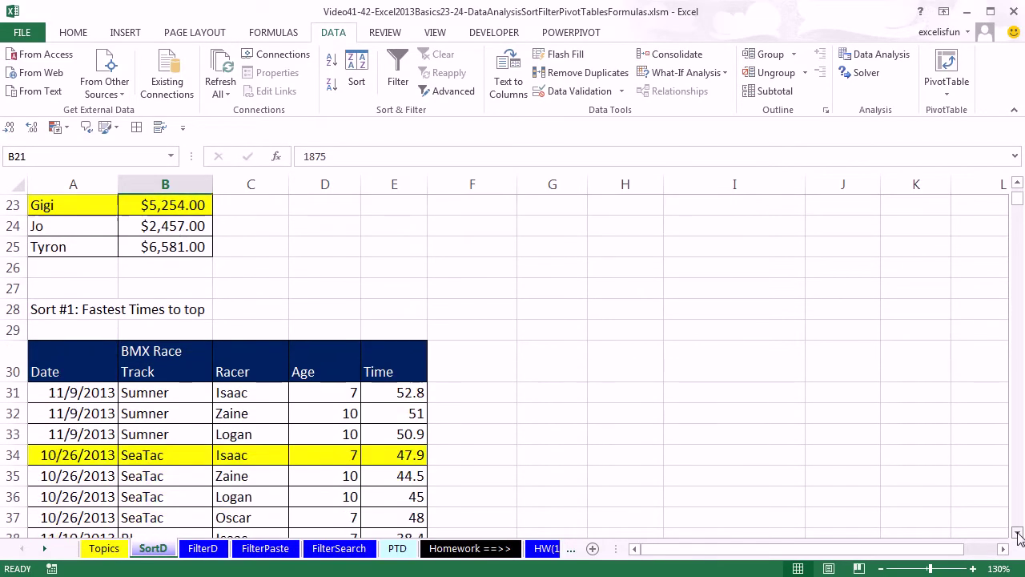
pyautogui.scroll(-1, 1019, 535)
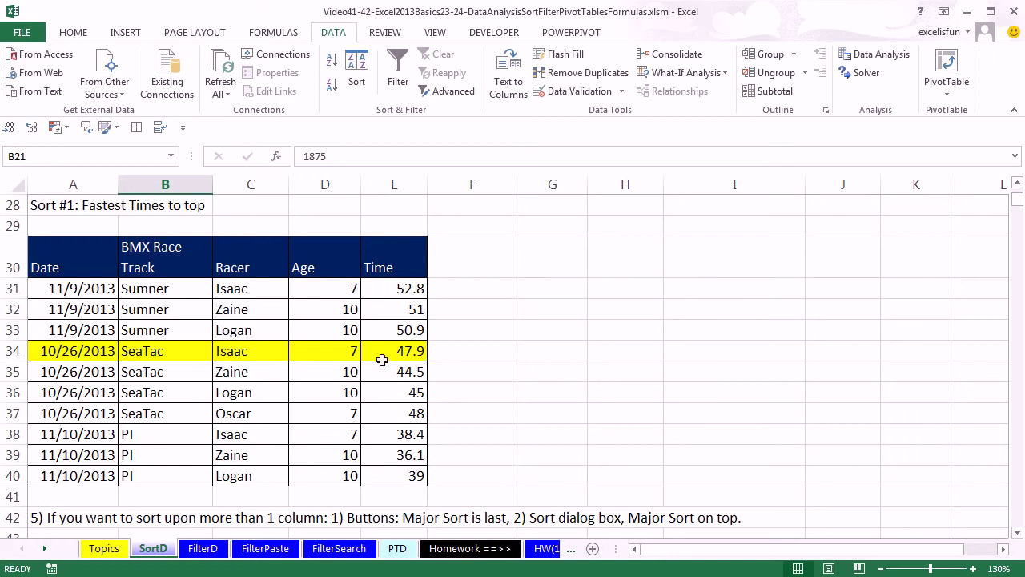
pyautogui.click(395, 288)
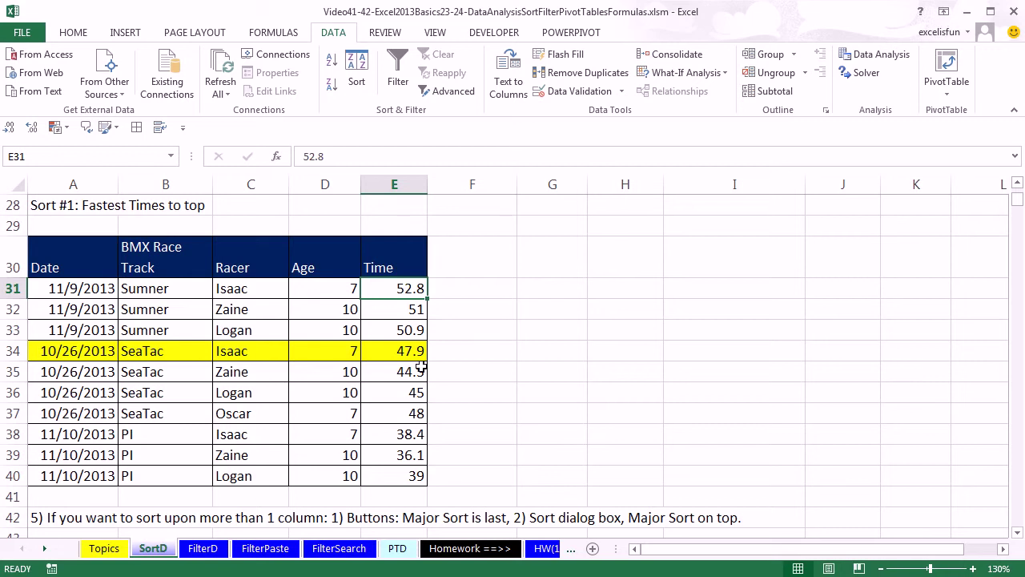
pyautogui.click(335, 64)
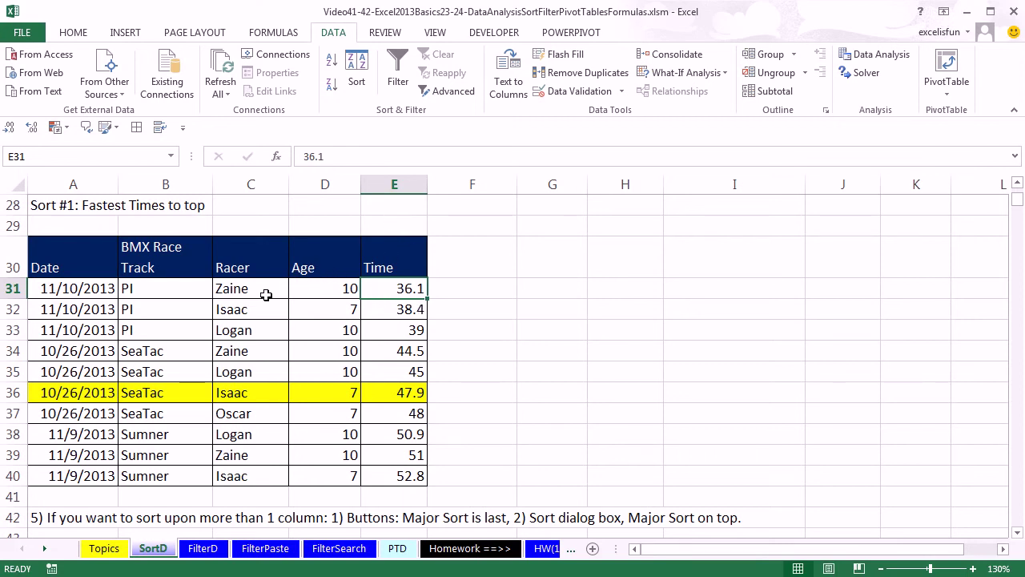
# Step: Sort the BMX race records in the Sort #2 table by Time, smallest to largest
pyautogui.scroll(-4, 617, 408)
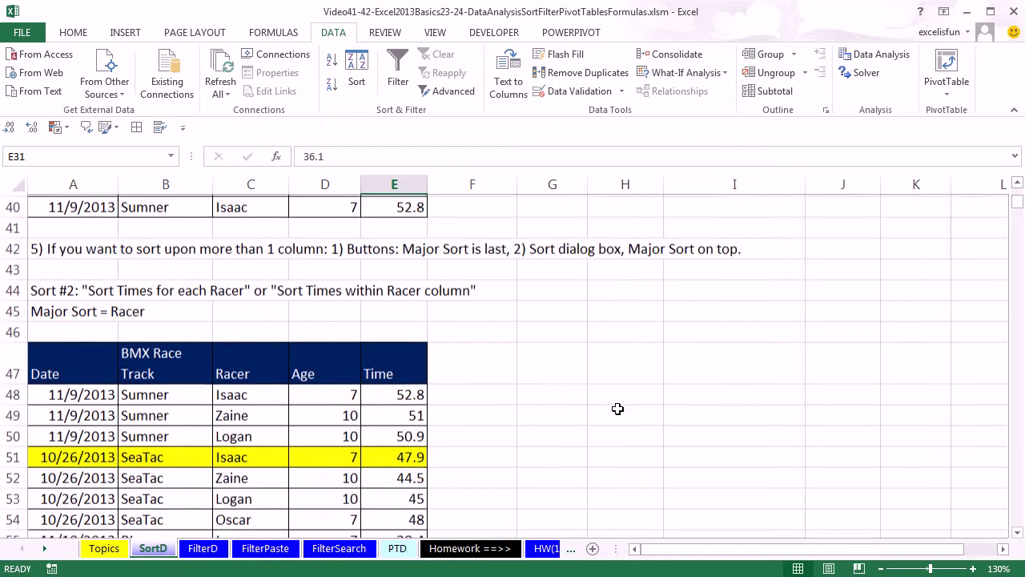
pyautogui.click(1017, 531)
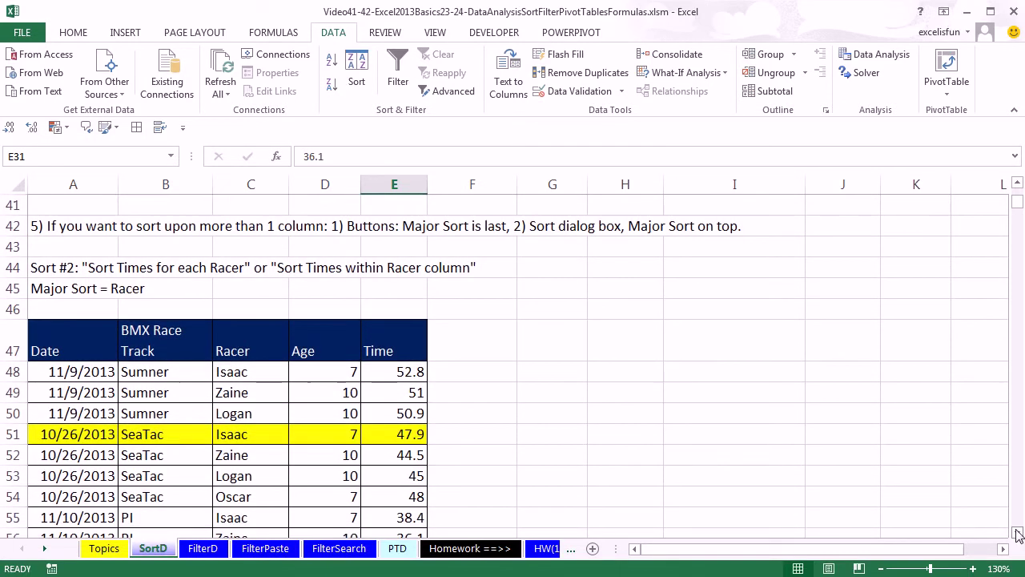
pyautogui.click(1017, 532)
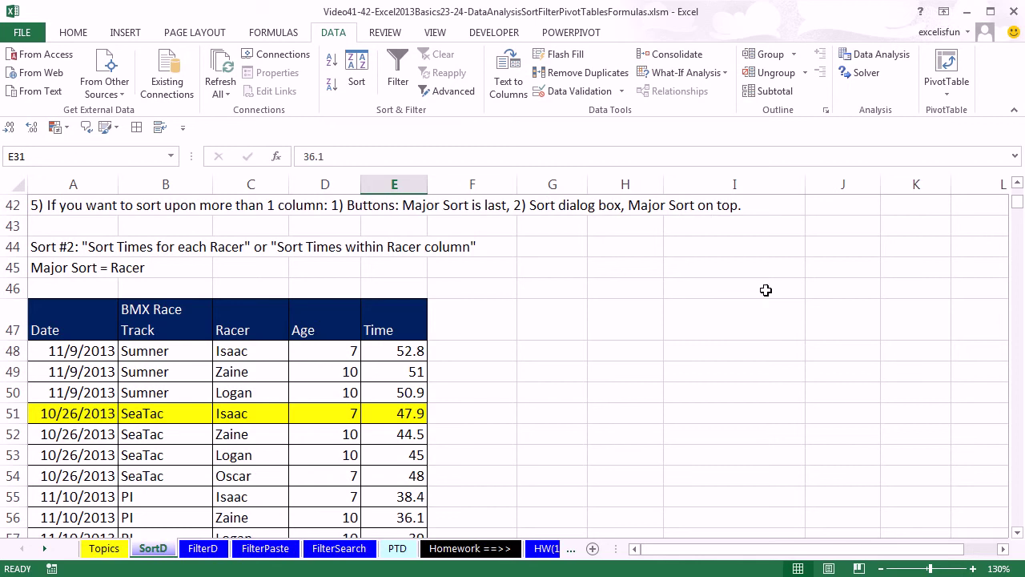
pyautogui.click(1017, 532)
pyautogui.click(1017, 532)
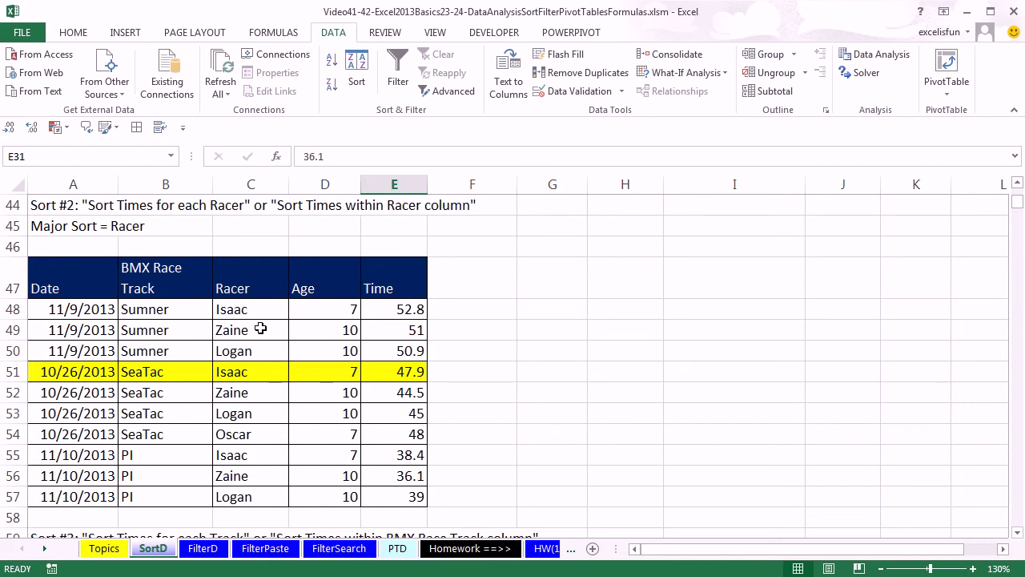
pyautogui.click(393, 333)
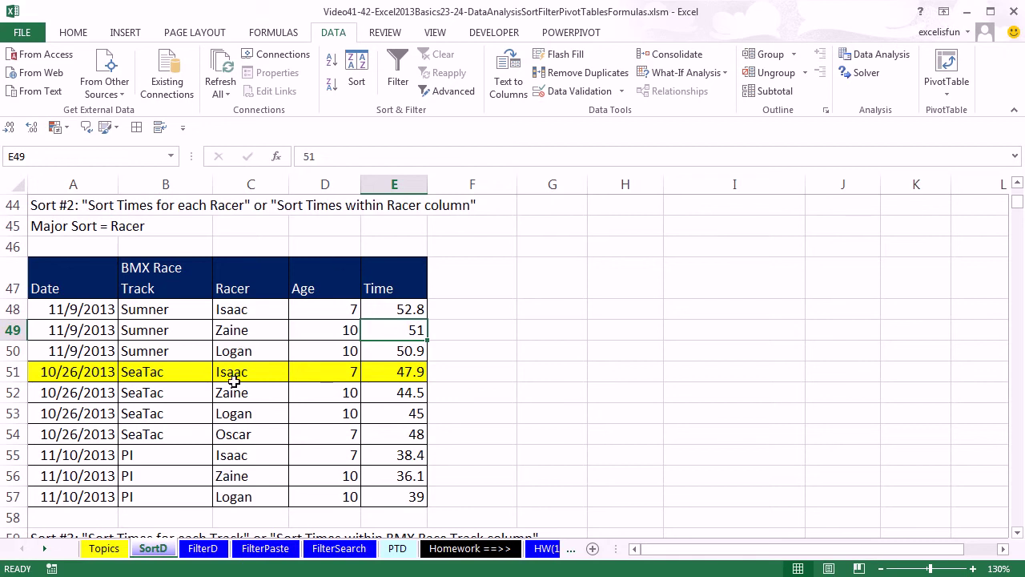
pyautogui.click(331, 64)
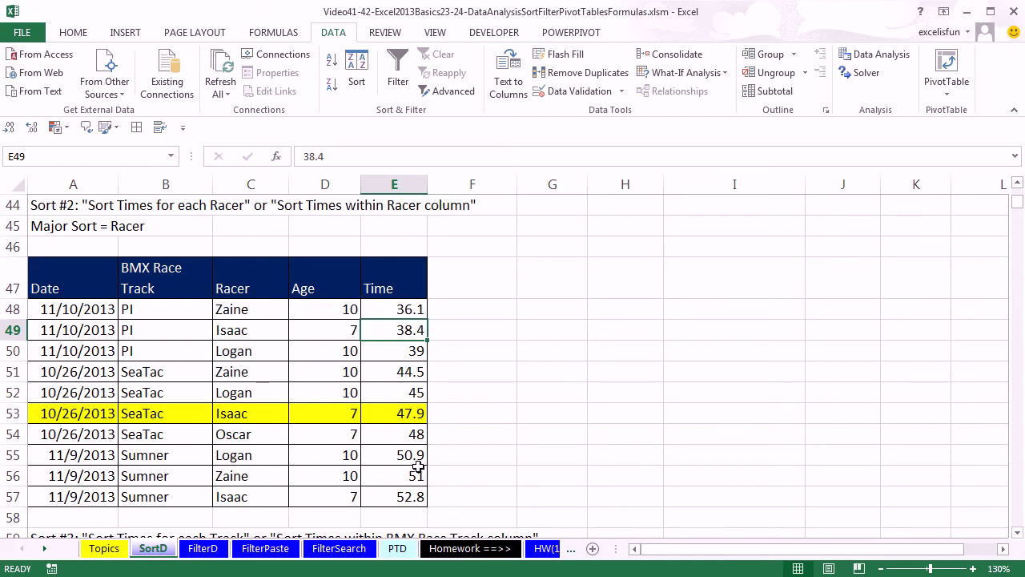
# Step: Sort the Sort #2 table by Racer from A to Z as the major sort, and check the times within each racer's group
pyautogui.click(271, 334)
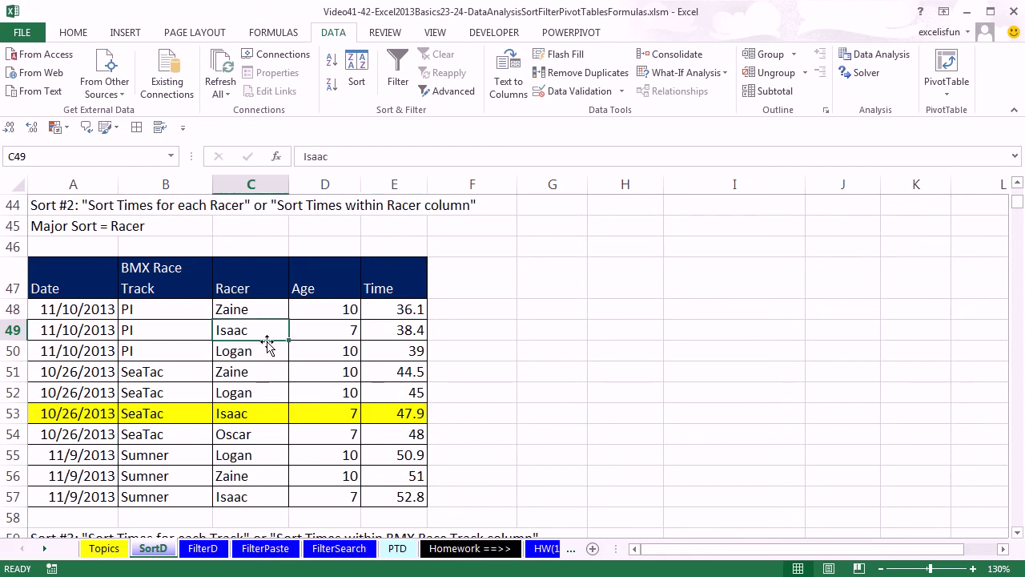
pyautogui.click(331, 63)
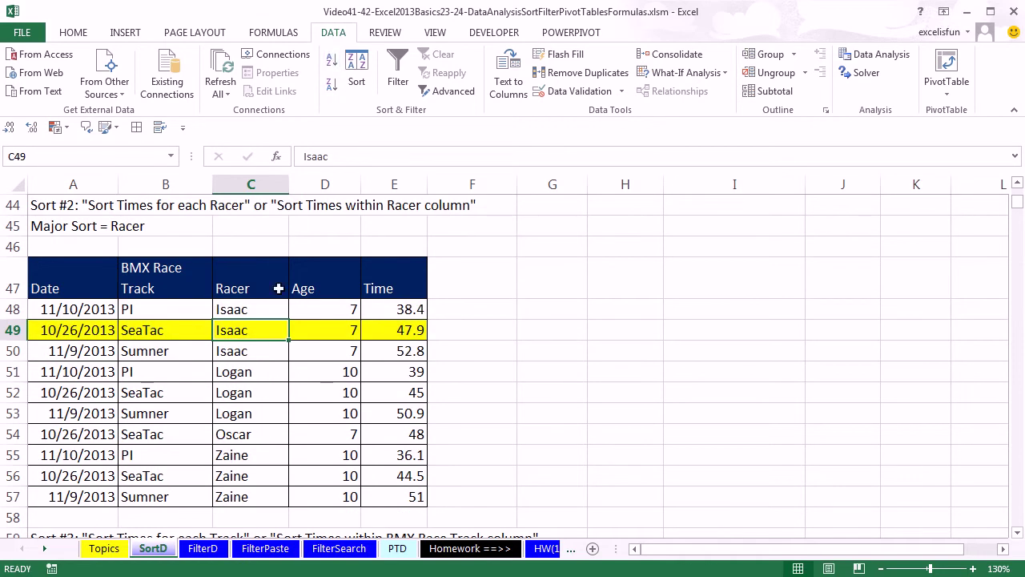
pyautogui.moveTo(248, 309); pyautogui.dragTo(253, 353)
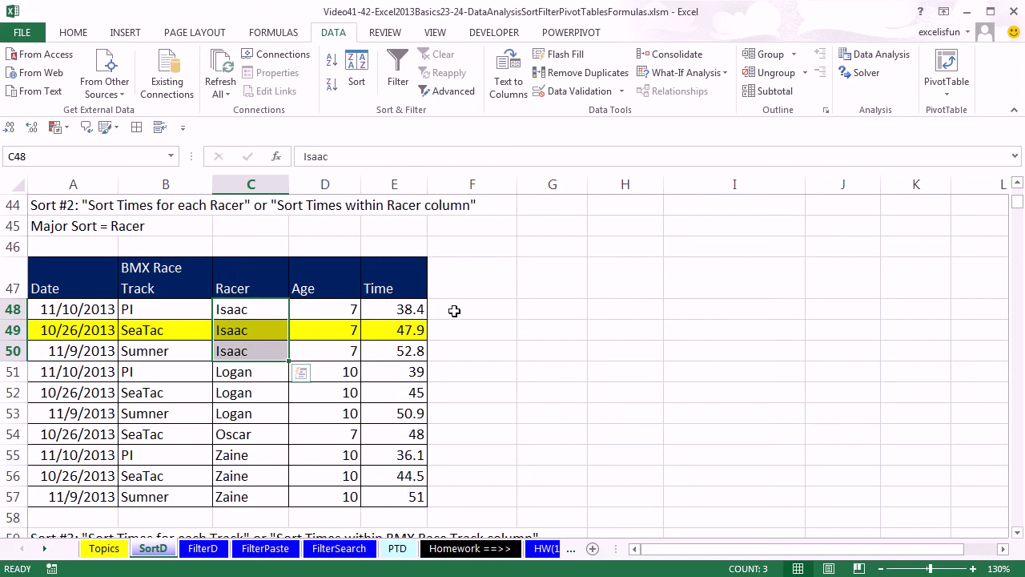
pyautogui.moveTo(272, 372); pyautogui.dragTo(260, 412)
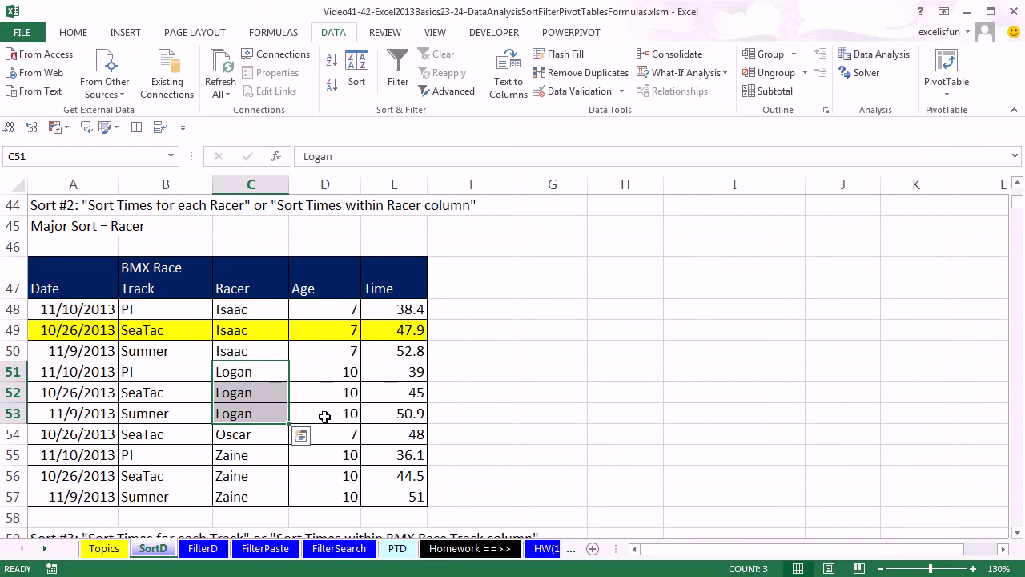
pyautogui.click(388, 375)
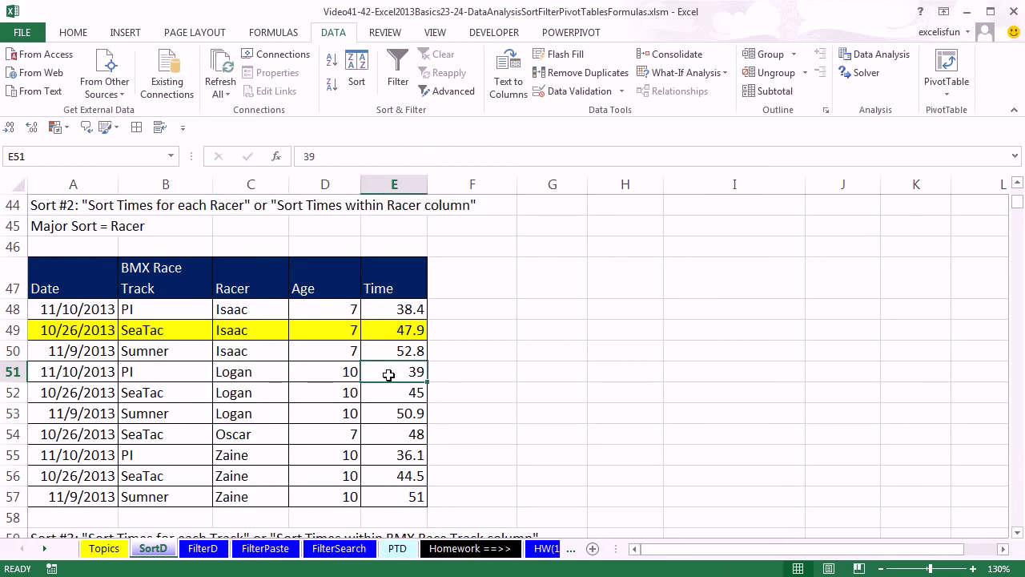
# Step: Undo the Racer and Time sorts of the Sort #2 table
pyautogui.hotkey('ctrl', 'z')
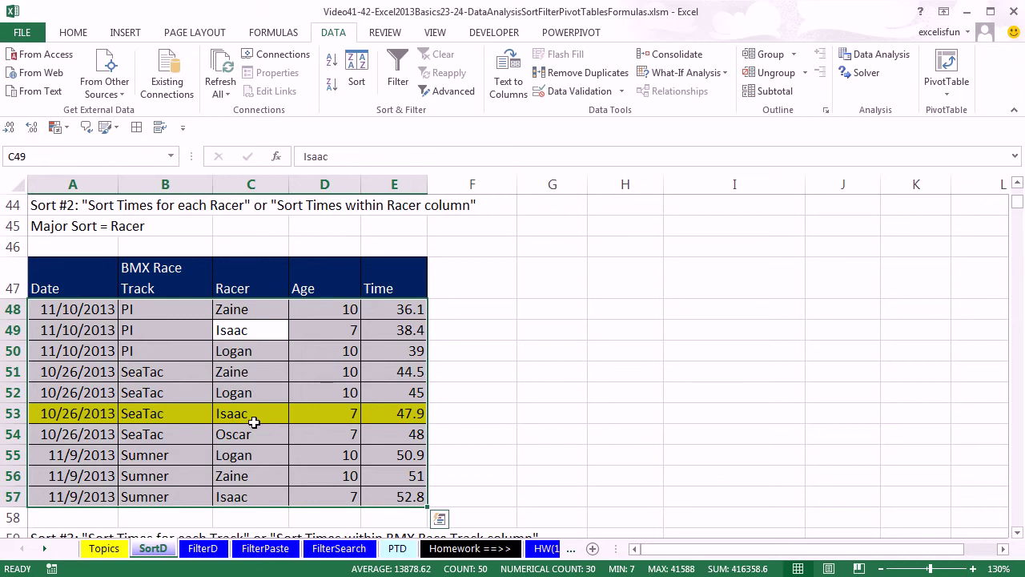
pyautogui.hotkey('ctrl', 'z')
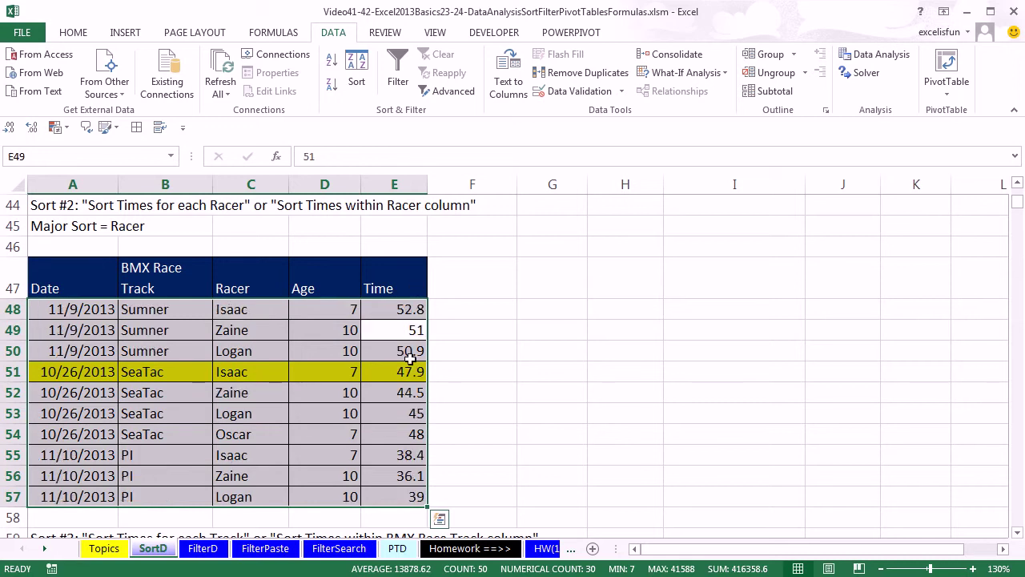
# Step: Set up a custom sort of the Sort #2 table by Time, smallest to largest, with a second level on Racer, A to Z
pyautogui.click(393, 333)
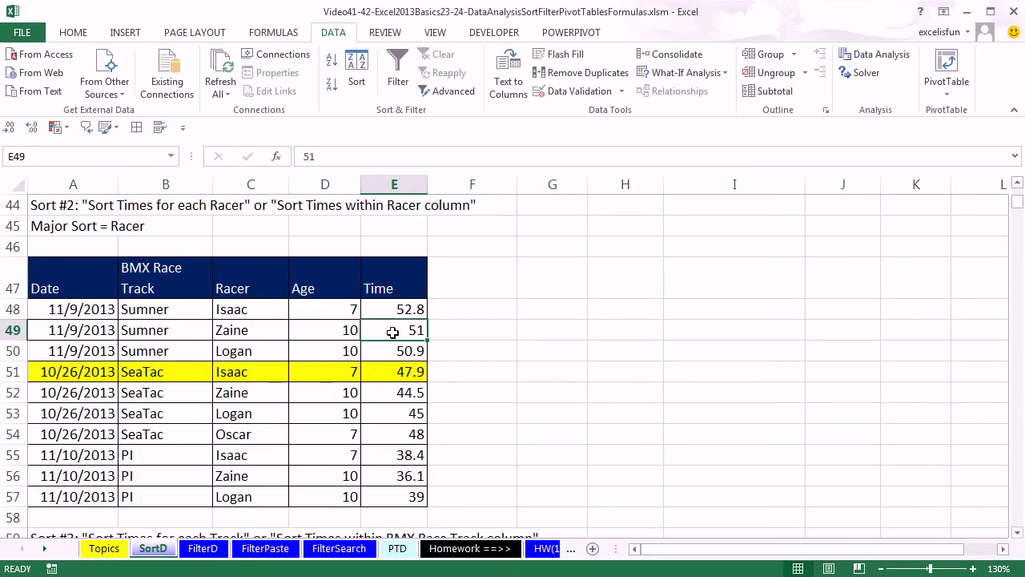
pyautogui.click(358, 85)
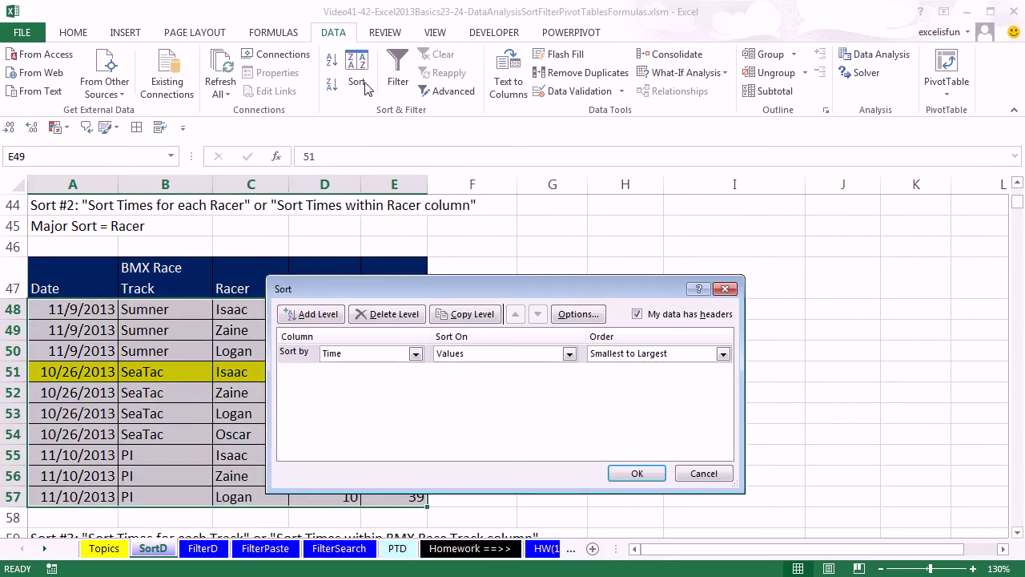
pyautogui.click(508, 352)
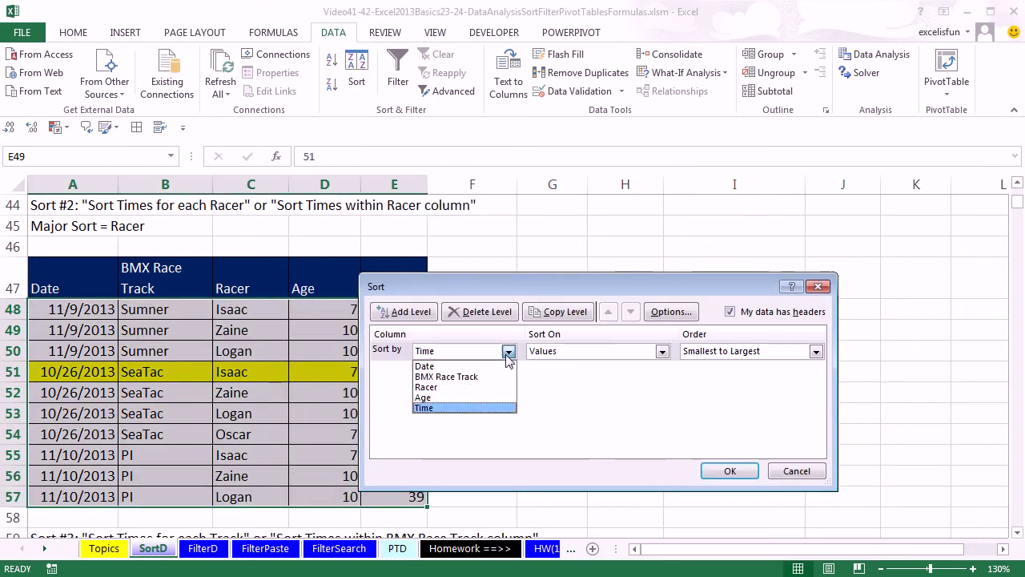
pyautogui.click(450, 409)
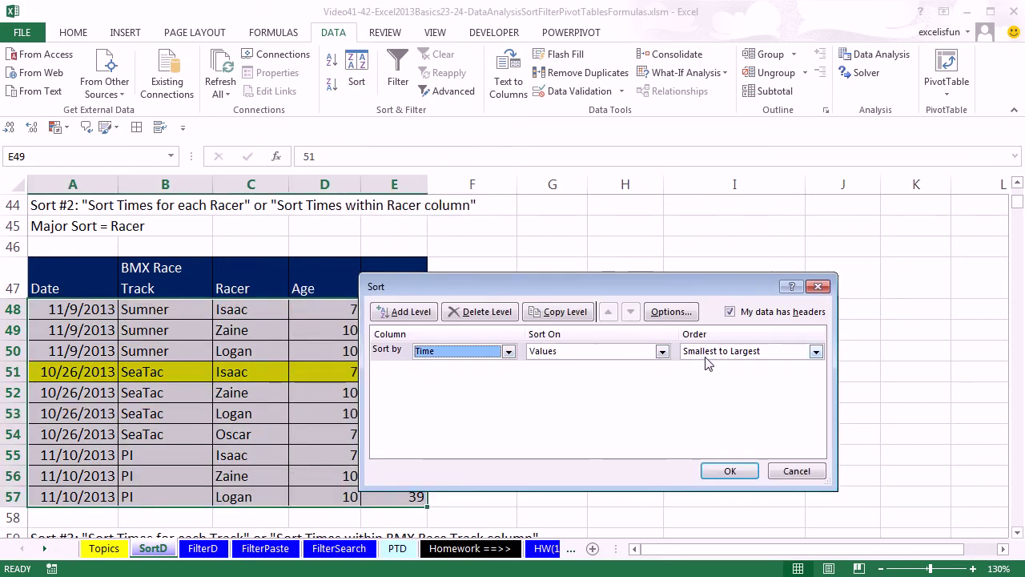
pyautogui.click(411, 312)
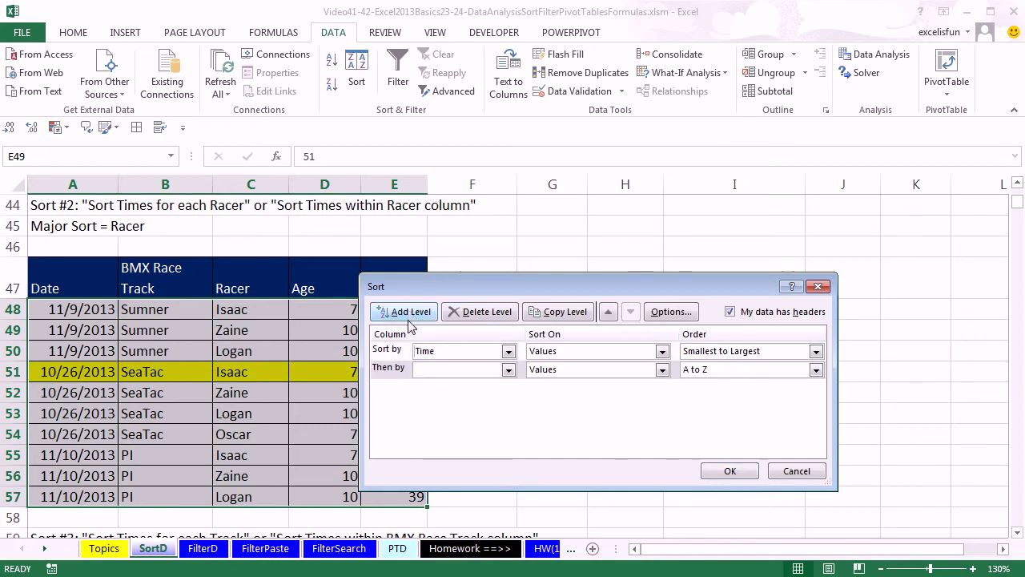
pyautogui.click(508, 370)
pyautogui.click(451, 406)
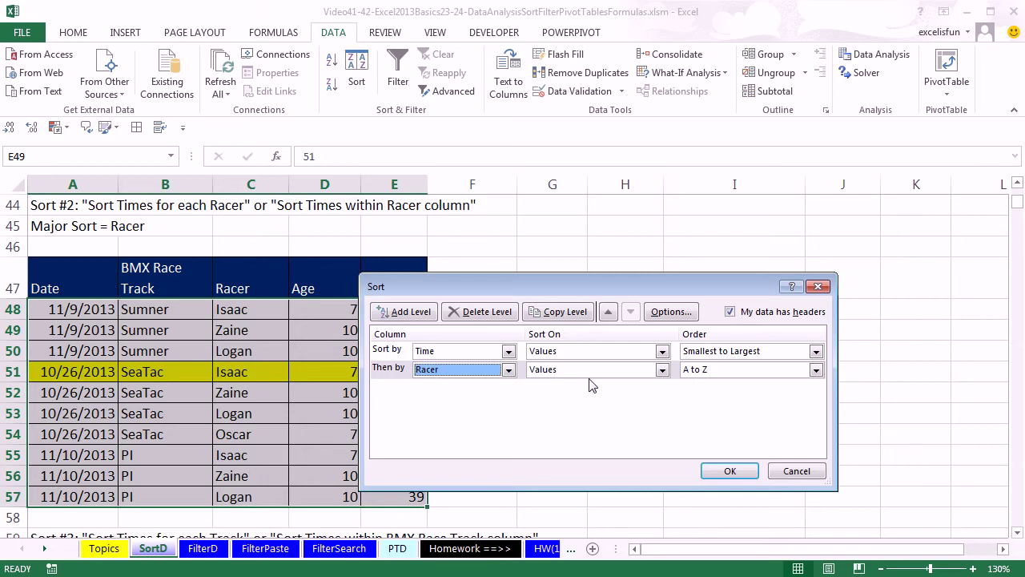
# Step: Move the Racer level above Time, apply the sort to the Sort #2 table, and check the racer groups
pyautogui.click(389, 373)
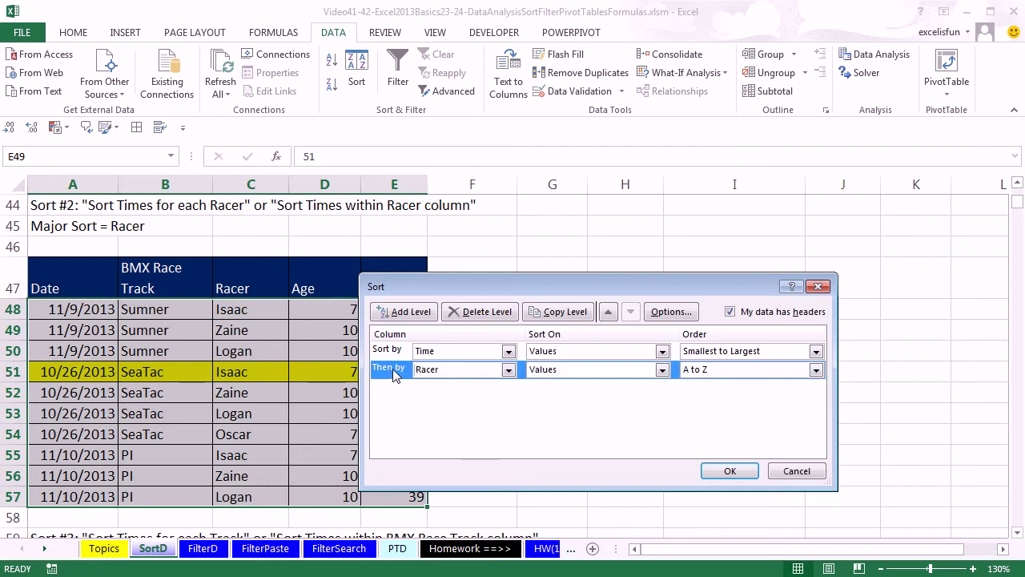
pyautogui.click(609, 312)
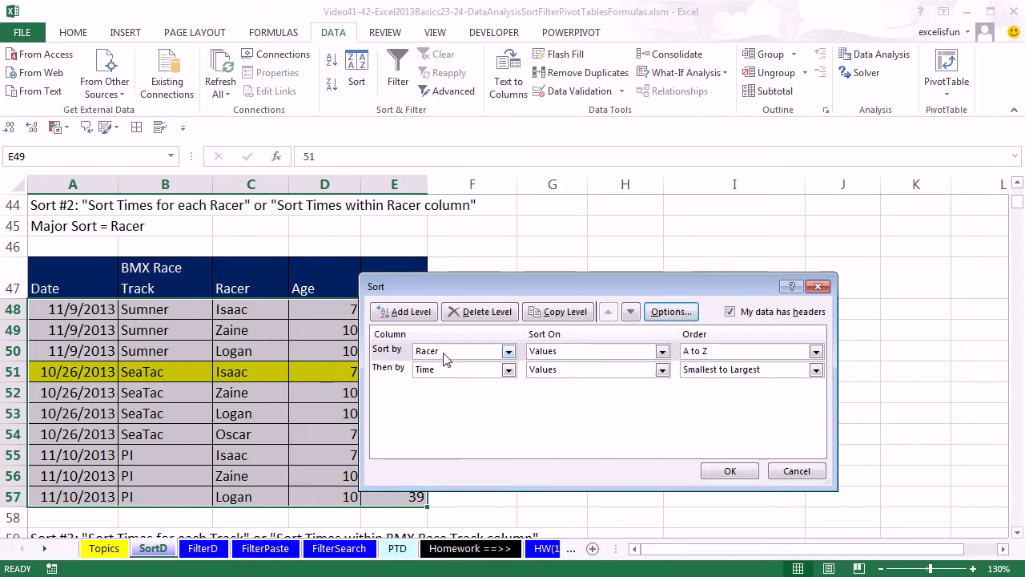
pyautogui.click(744, 471)
pyautogui.moveTo(273, 313); pyautogui.dragTo(268, 408)
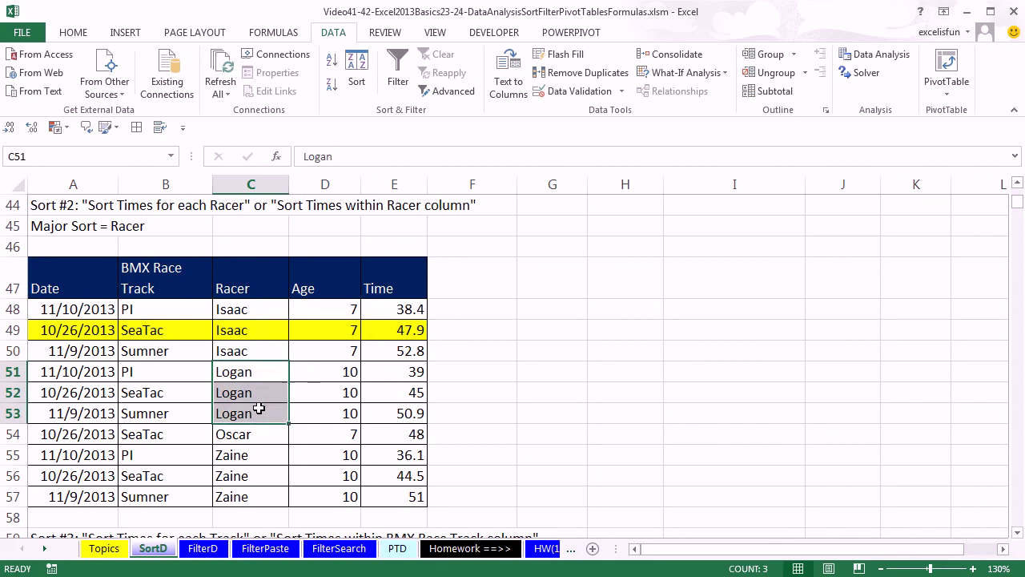
pyautogui.click(550, 476)
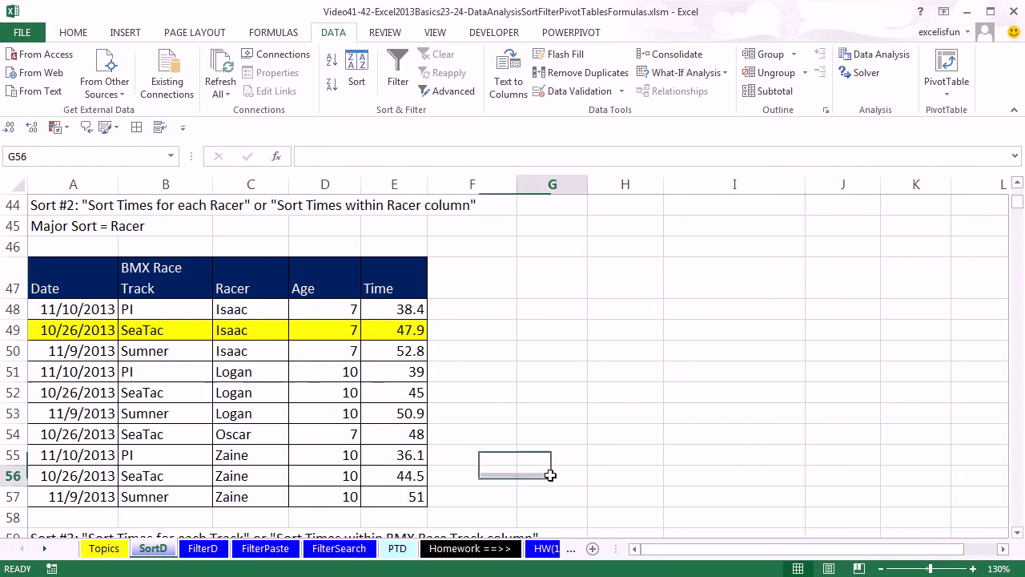
# Step: Sort the BMX race records in the Sort #3 table by Time, smallest to largest
pyautogui.scroll(-2, 550, 475)
pyautogui.scroll(-2, 550, 475)
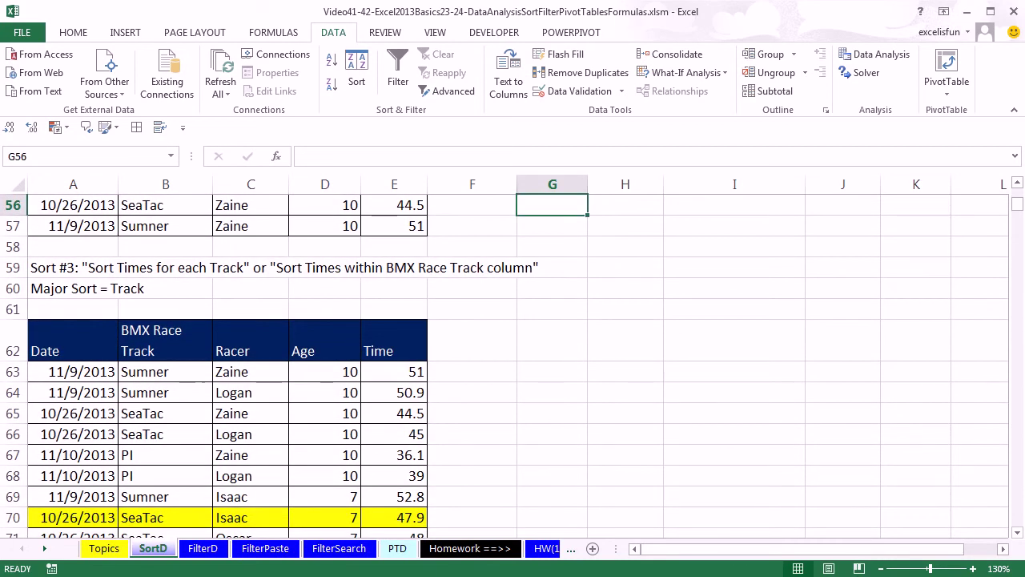
pyautogui.scroll(-1, 1022, 542)
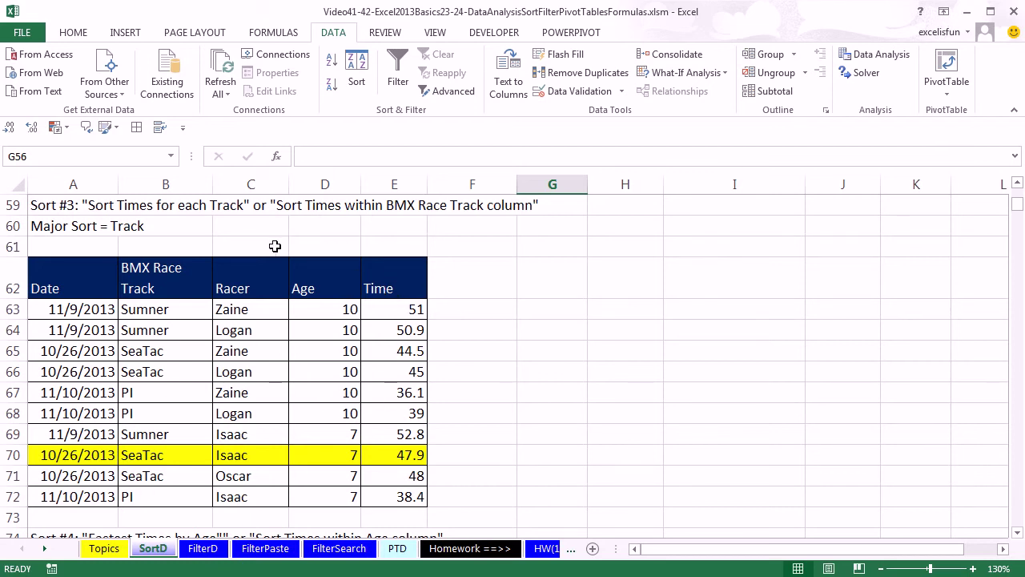
pyautogui.click(401, 353)
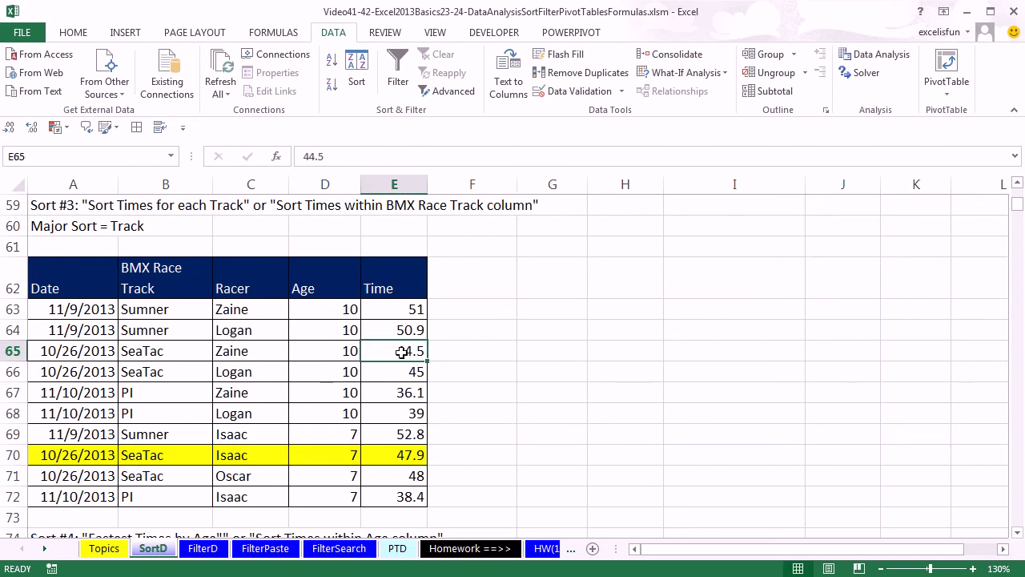
pyautogui.click(333, 69)
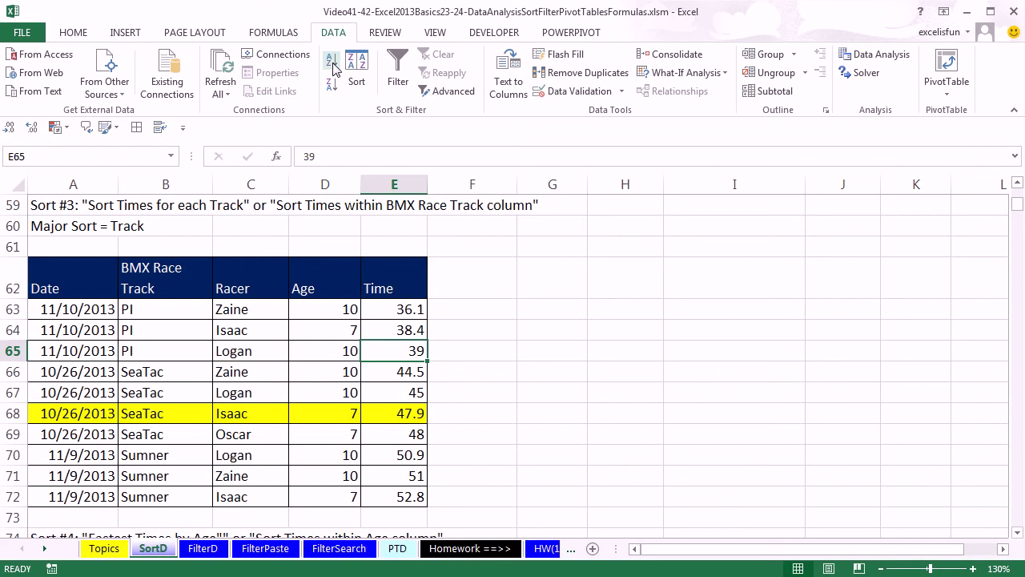
# Step: Sort the Sort #3 table by BMX Race Track from A to Z, and check the times within the PI, SeaTac and Sumner groups
pyautogui.click(168, 332)
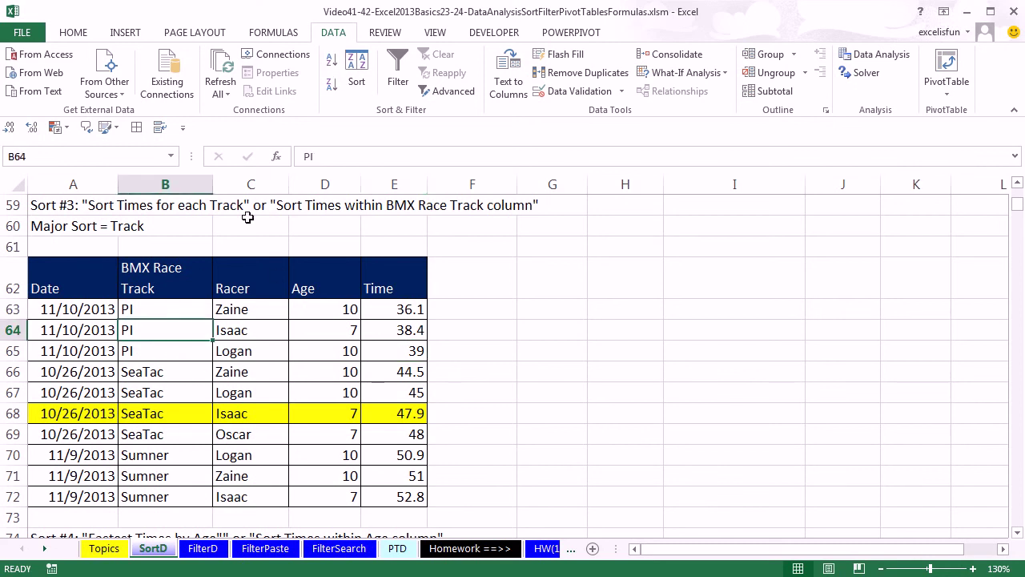
pyautogui.click(333, 69)
pyautogui.moveTo(143, 310); pyautogui.dragTo(382, 341)
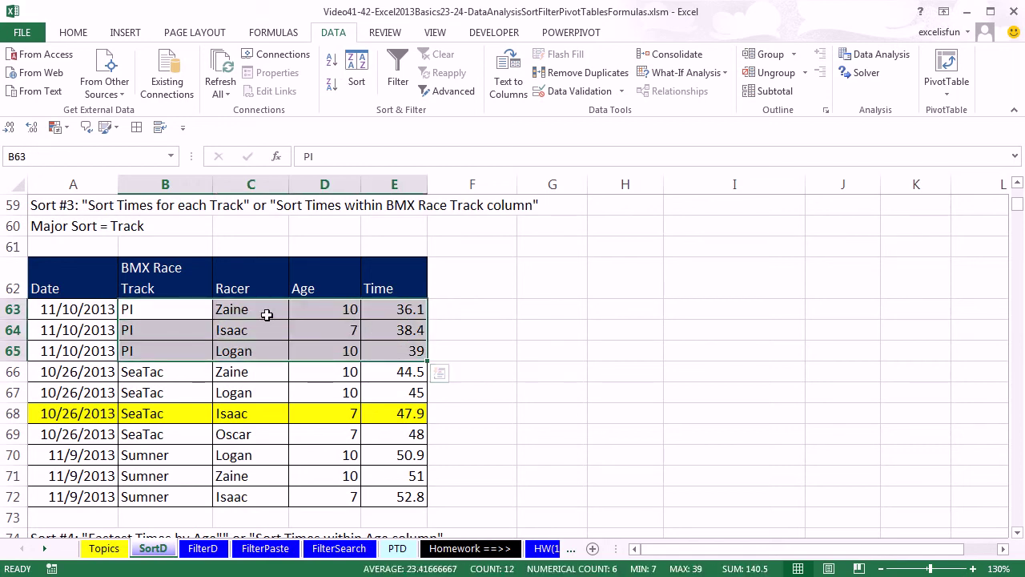
pyautogui.moveTo(144, 374); pyautogui.dragTo(373, 432)
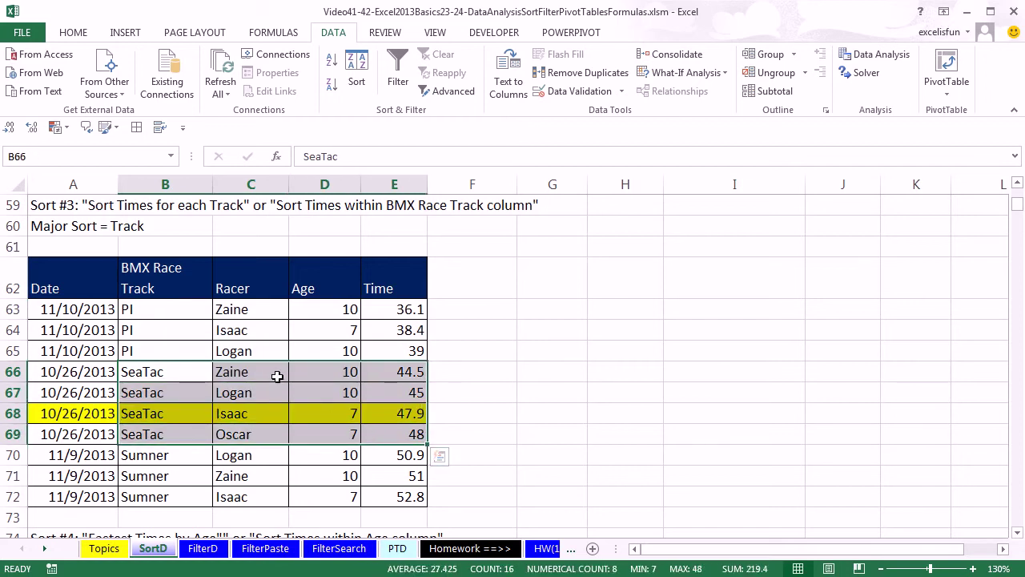
pyautogui.moveTo(164, 457); pyautogui.dragTo(382, 497)
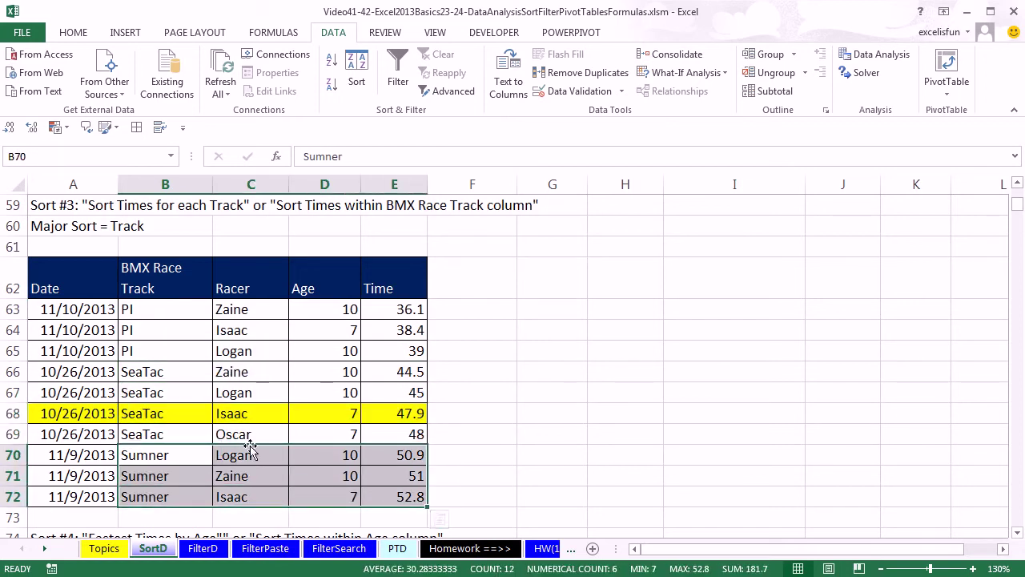
# Step: Set up a custom sort of the Sort #4 table by Age, largest to smallest
pyautogui.click(510, 482)
pyautogui.scroll(-3, 517, 479)
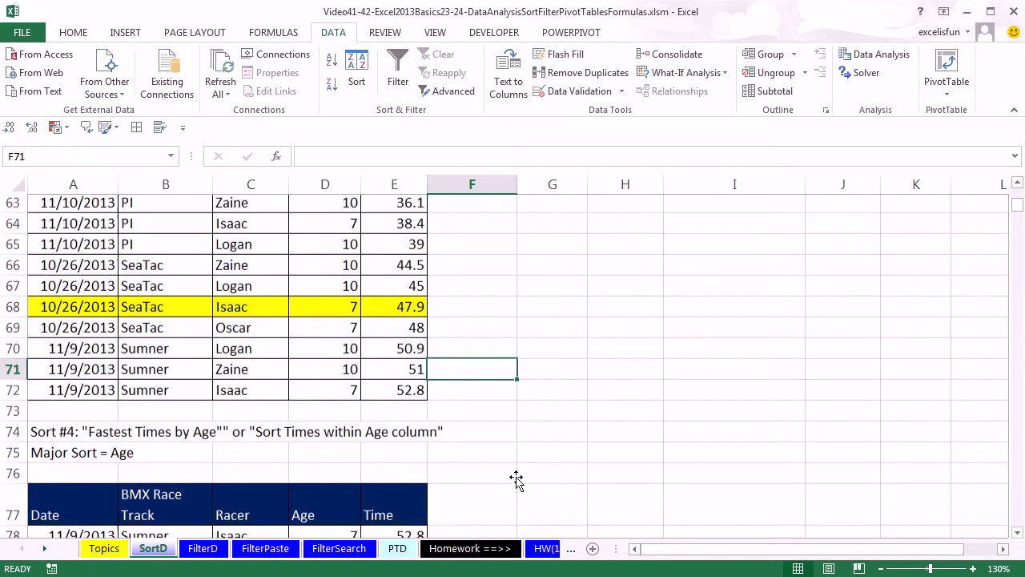
pyautogui.scroll(-2, 516, 479)
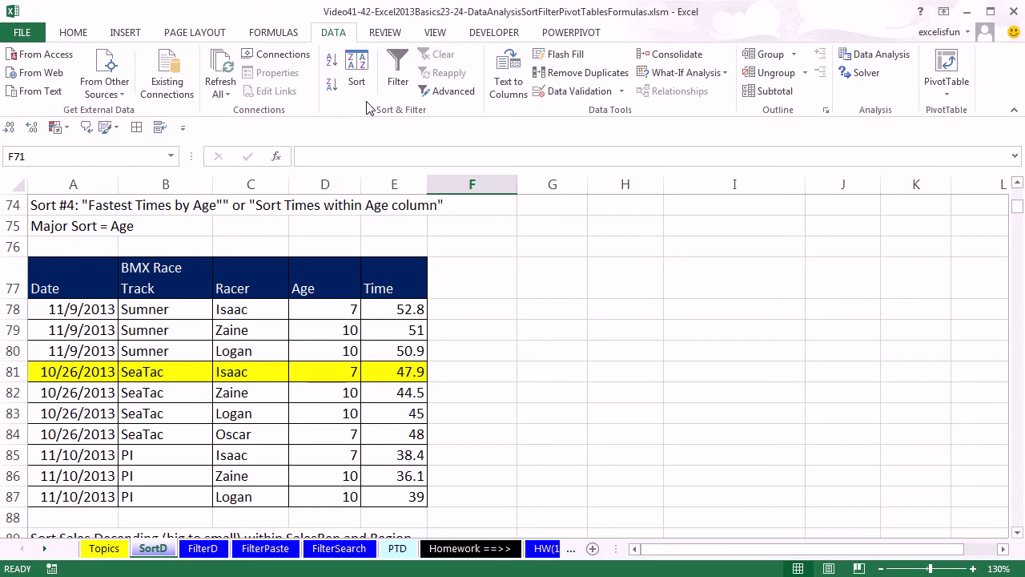
pyautogui.click(284, 384)
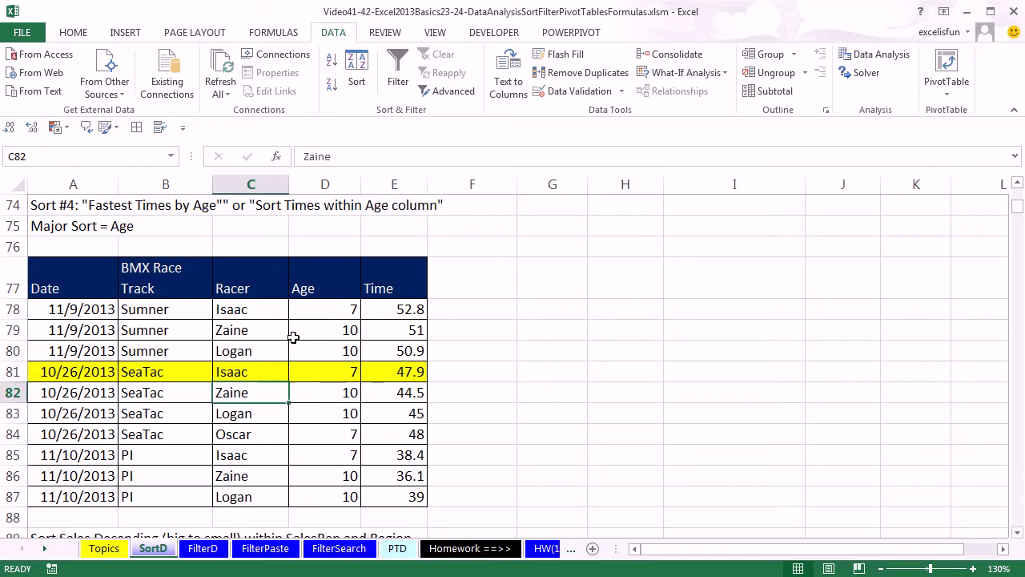
pyautogui.click(361, 79)
pyautogui.click(395, 353)
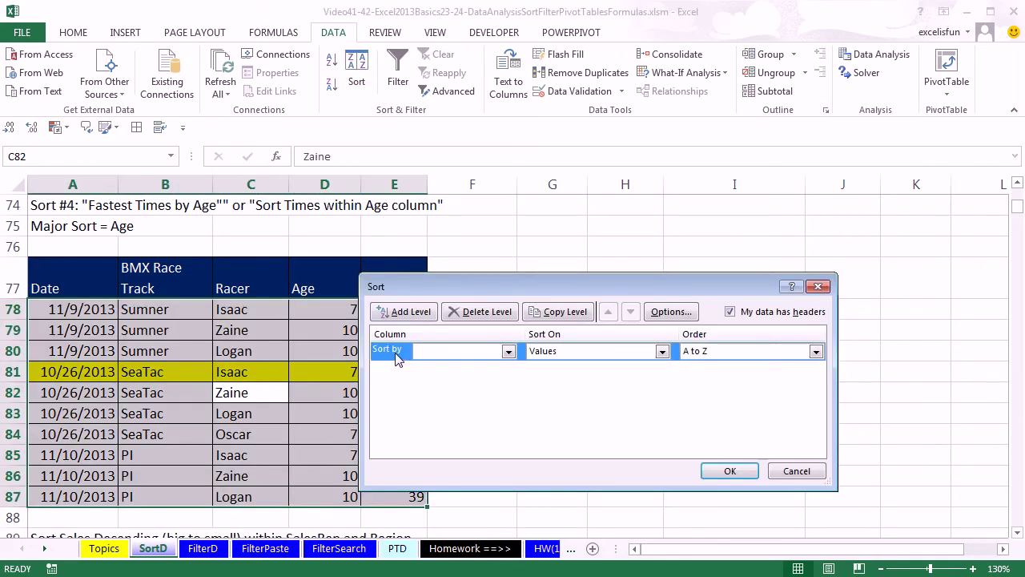
pyautogui.click(430, 352)
pyautogui.click(428, 398)
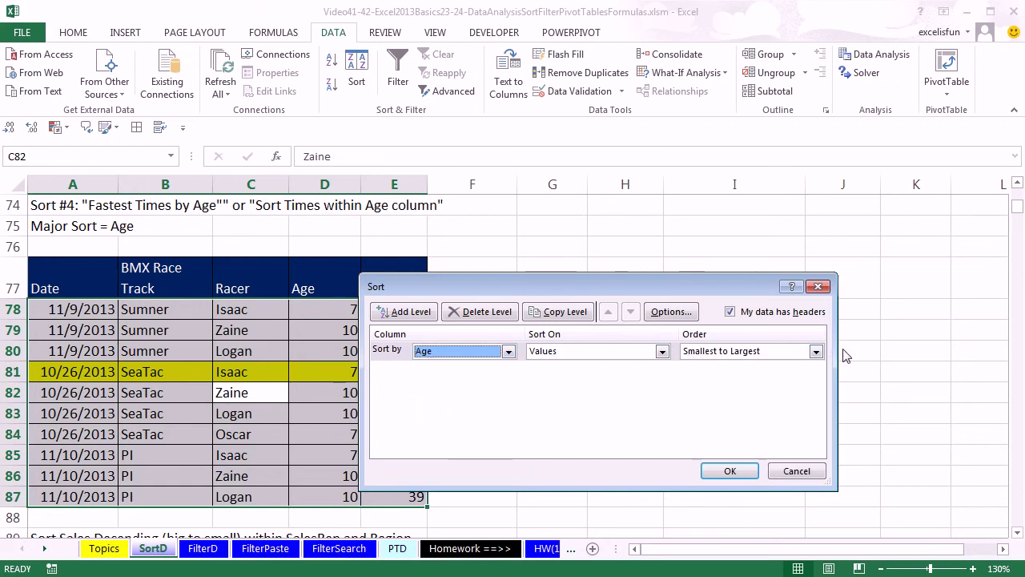
pyautogui.click(815, 351)
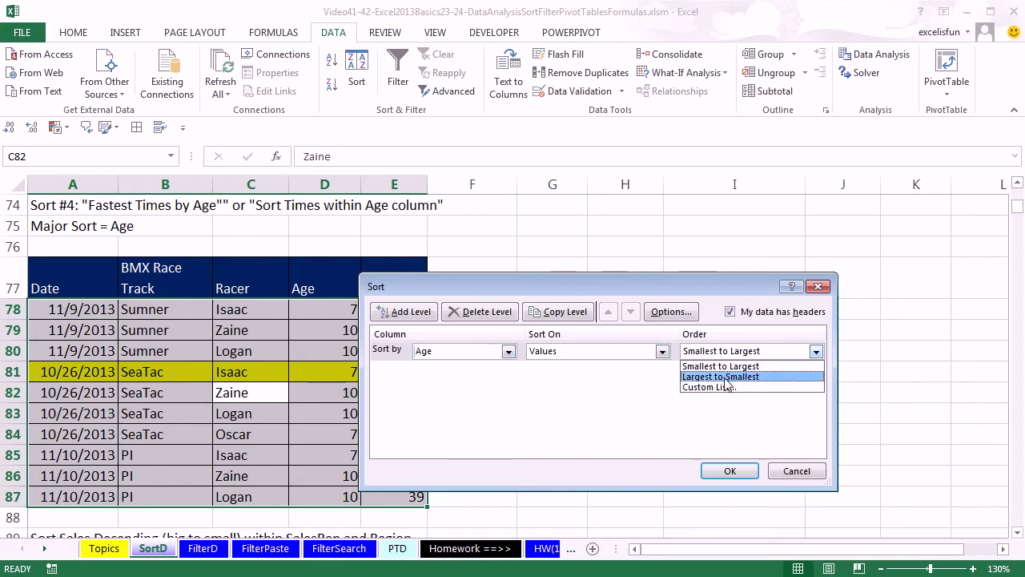
pyautogui.click(726, 377)
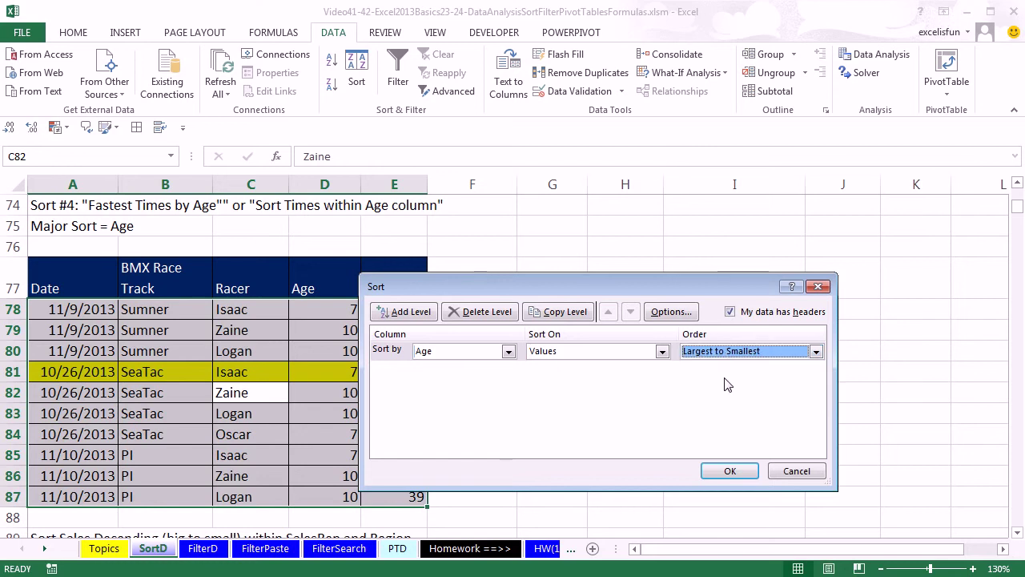
# Step: Add a second sort level on Time, smallest to largest, and apply the sort to the Sort #4 table
pyautogui.click(409, 312)
pyautogui.click(507, 370)
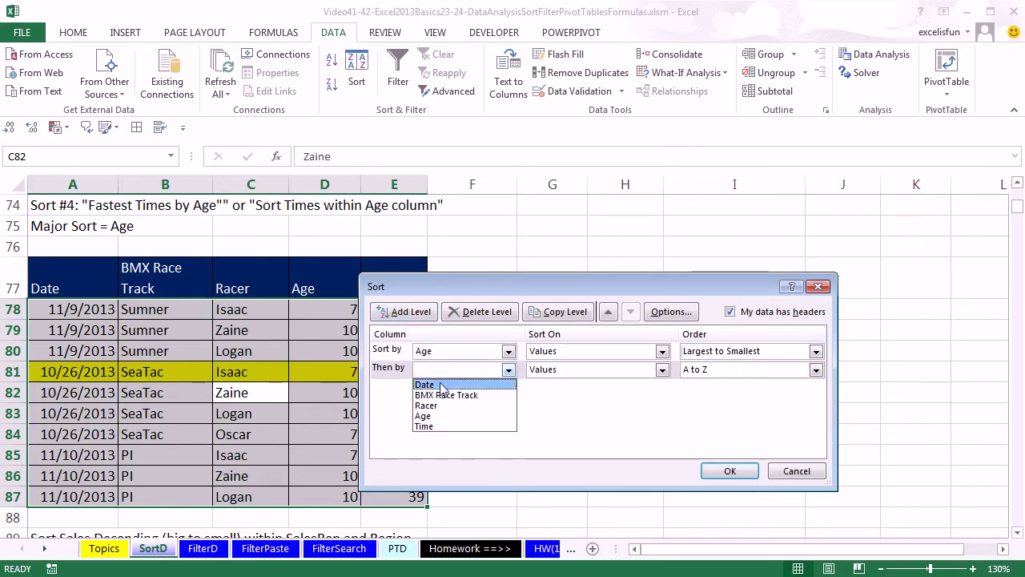
pyautogui.click(436, 426)
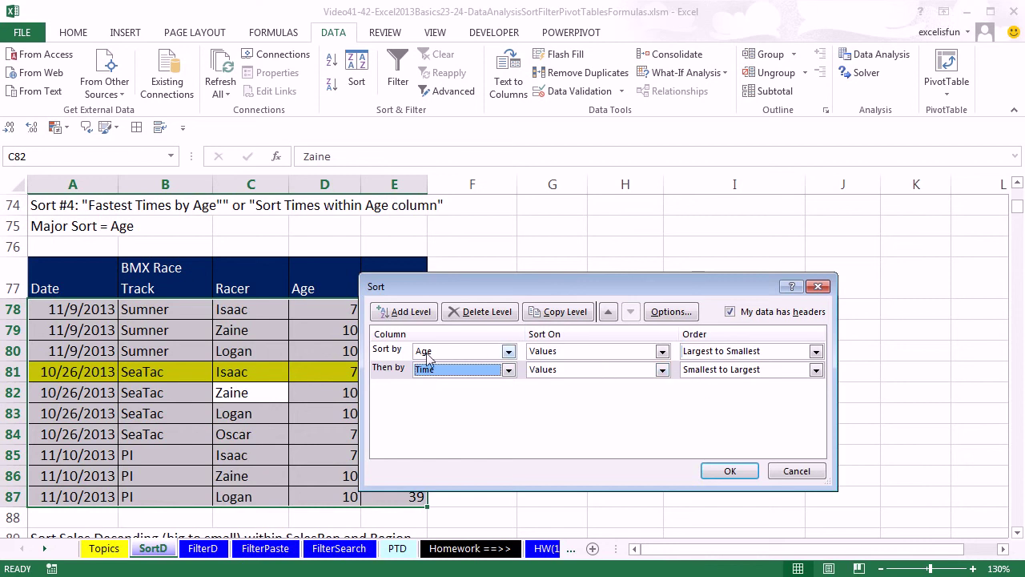
pyautogui.click(729, 472)
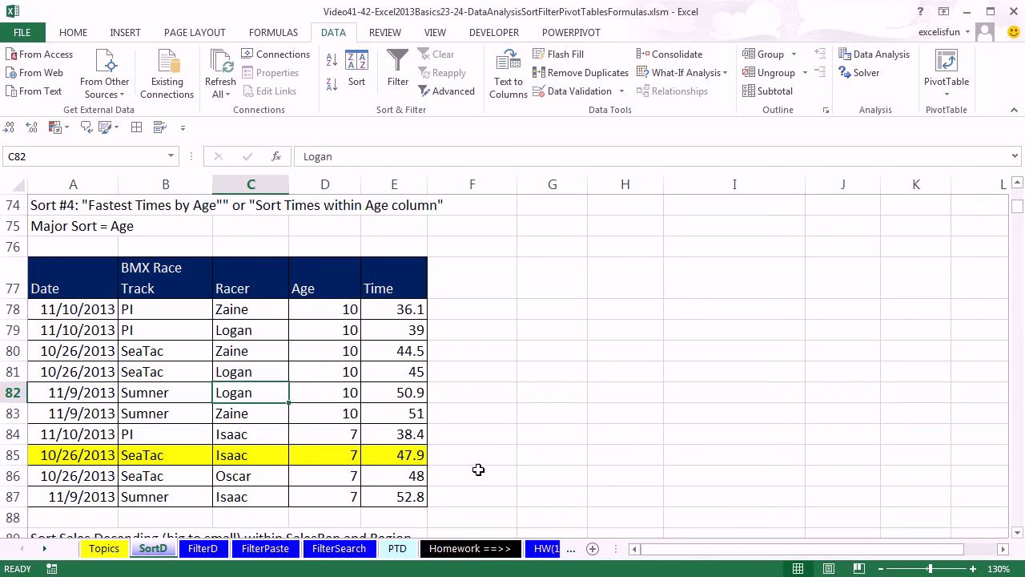
# Step: Sort the sales records table starting at row 92 by Sales, largest to smallest
pyautogui.click(1017, 532)
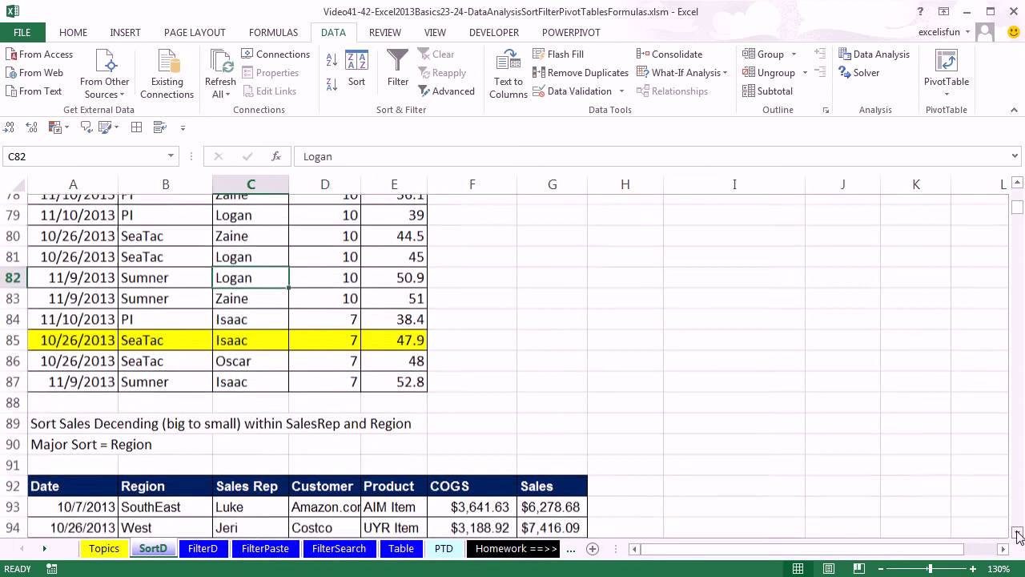
pyautogui.scroll(-3, 1017, 535)
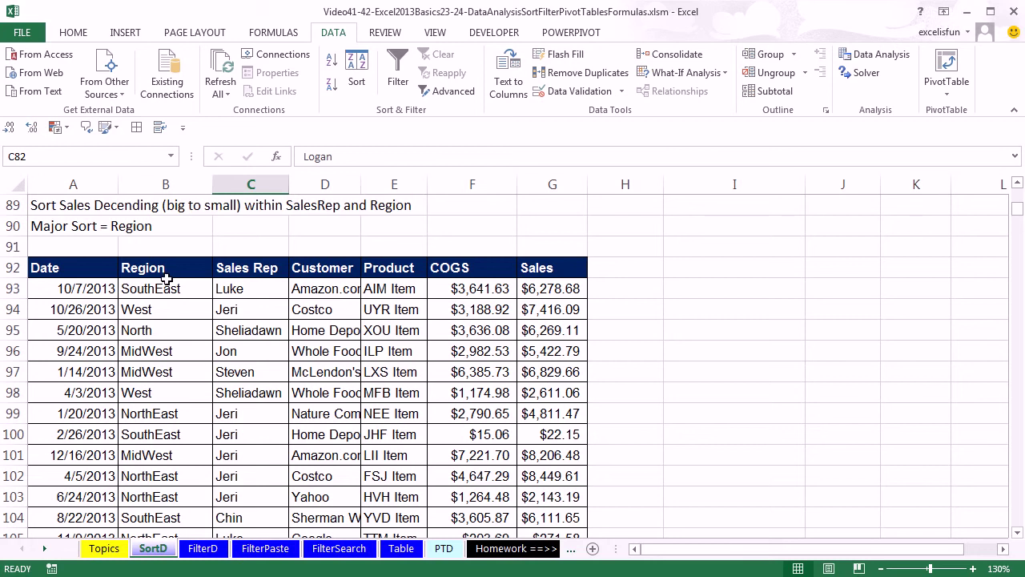
pyautogui.click(554, 312)
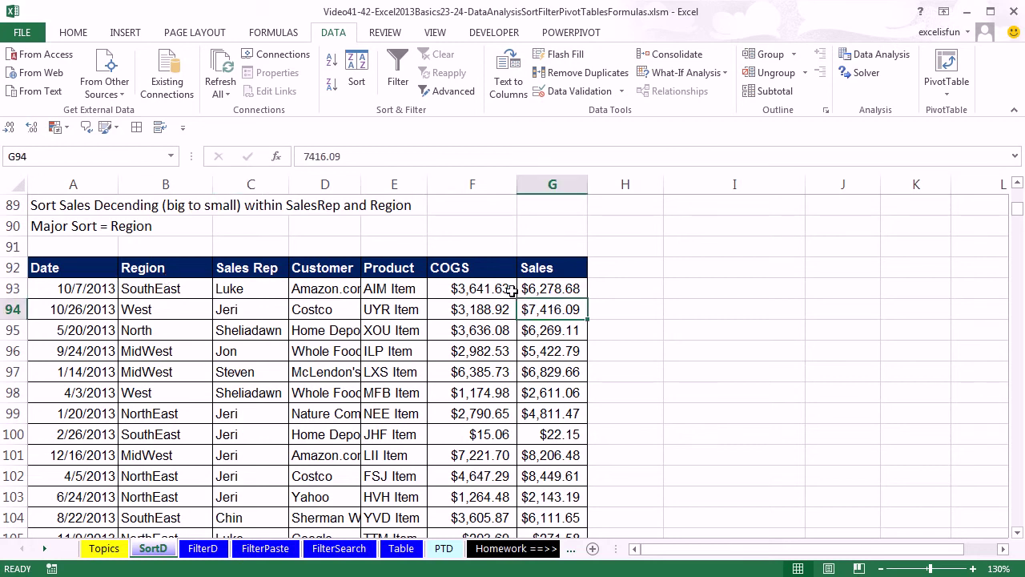
pyautogui.click(331, 86)
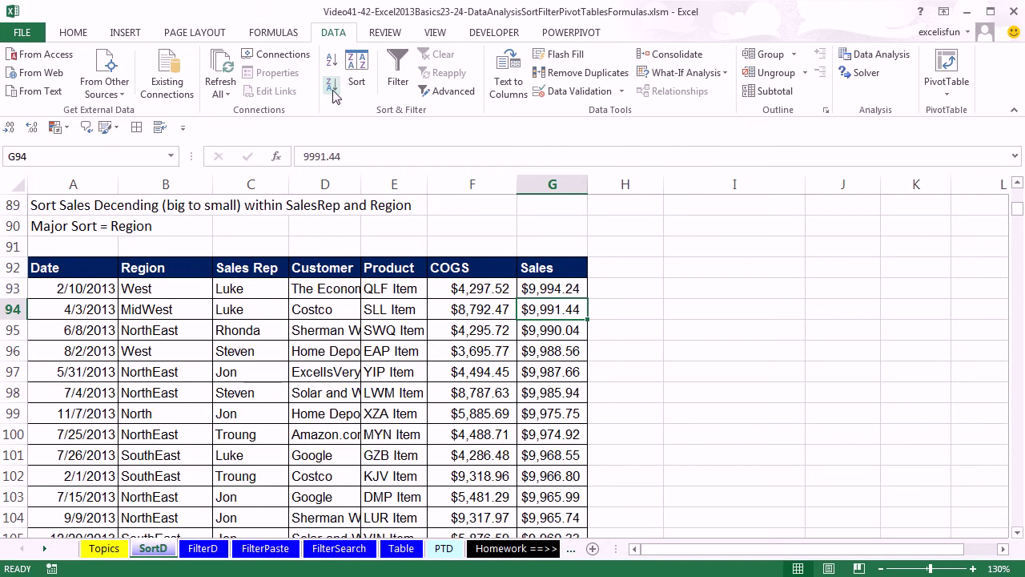
# Step: Sort the sales records table by Sales Rep from A to Z, followed by Region from Z to A
pyautogui.click(251, 326)
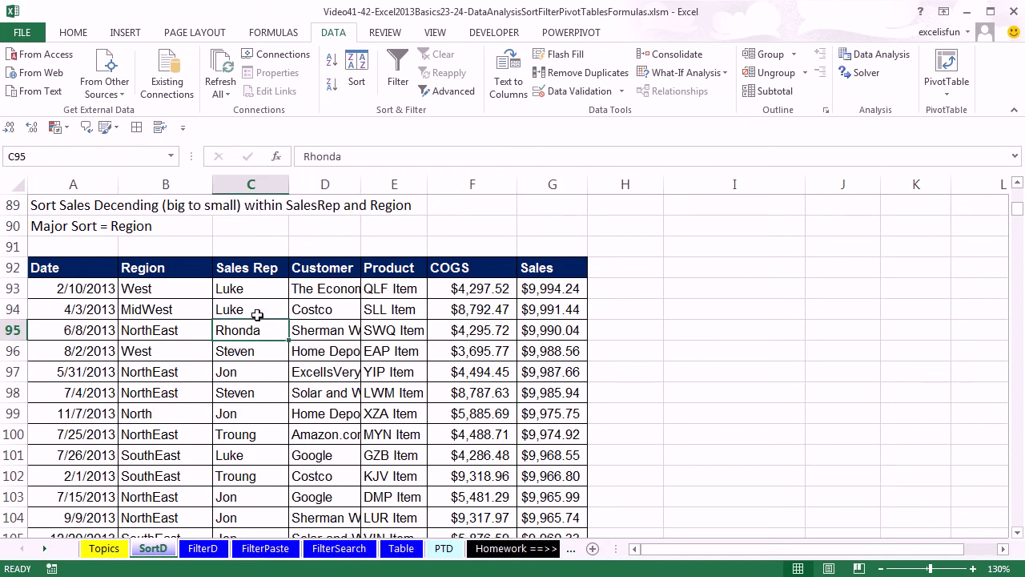
pyautogui.click(332, 68)
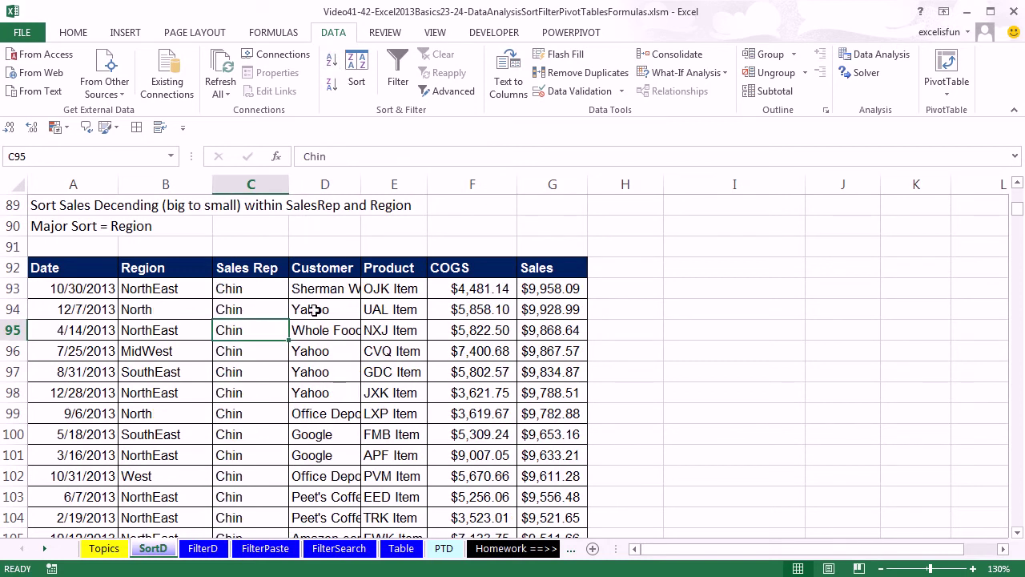
pyautogui.click(172, 311)
pyautogui.click(331, 83)
# Step: Examine the West region's records, checking the order of the Sales amounts within each sales rep's group
pyautogui.moveTo(138, 292); pyautogui.dragTo(585, 373)
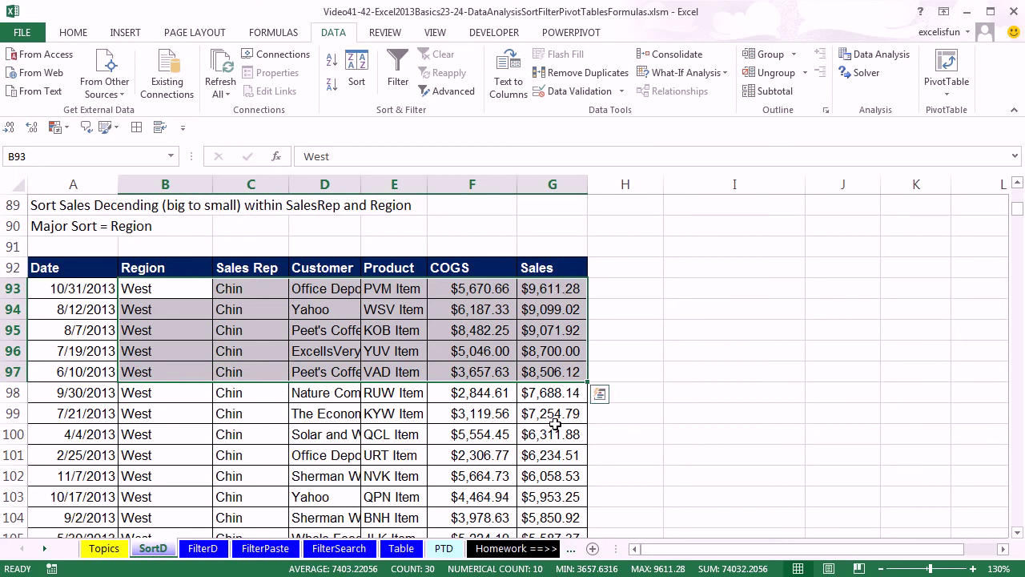
pyautogui.scroll(-3, 578, 499)
pyautogui.scroll(-11, 578, 498)
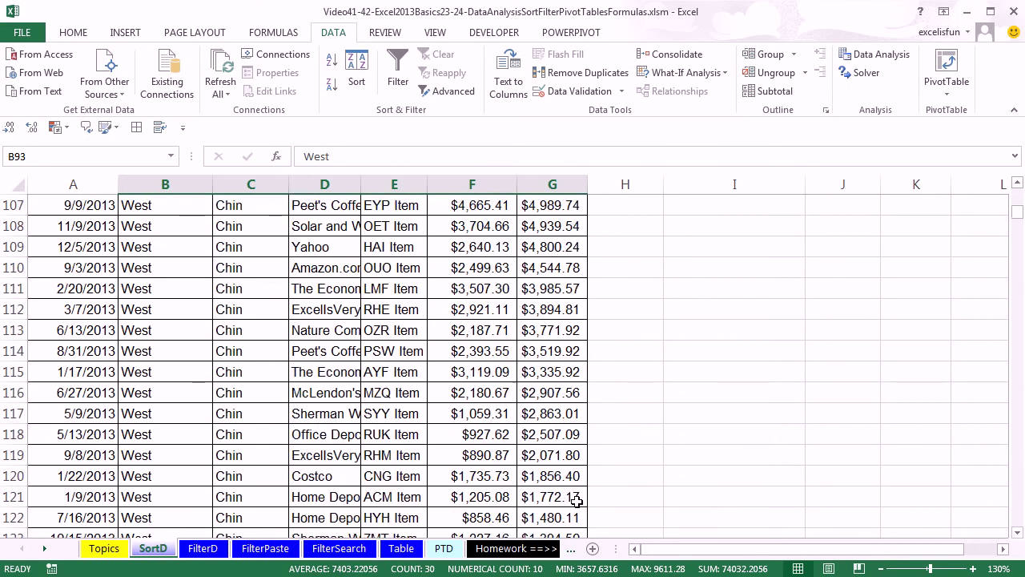
pyautogui.scroll(3, 560, 496)
pyautogui.moveTo(141, 372); pyautogui.dragTo(553, 374)
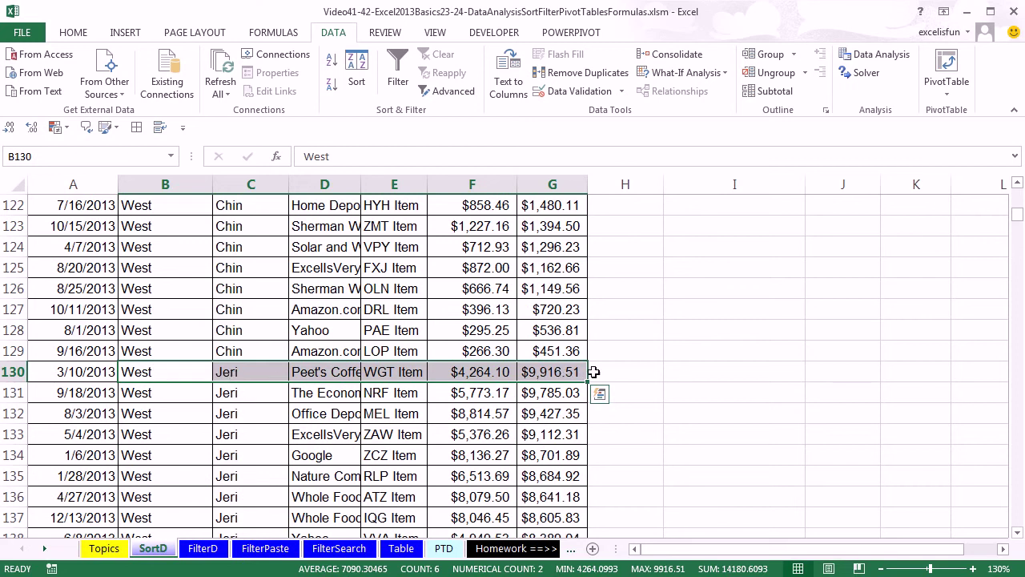
pyautogui.scroll(-6, 548, 443)
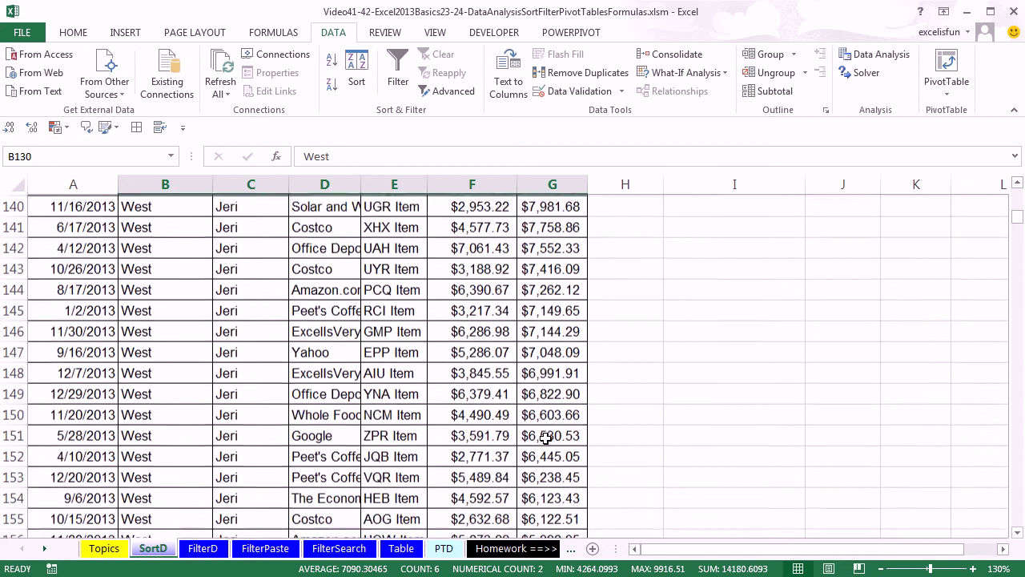
pyautogui.scroll(-2, 544, 433)
pyautogui.scroll(-10, 544, 433)
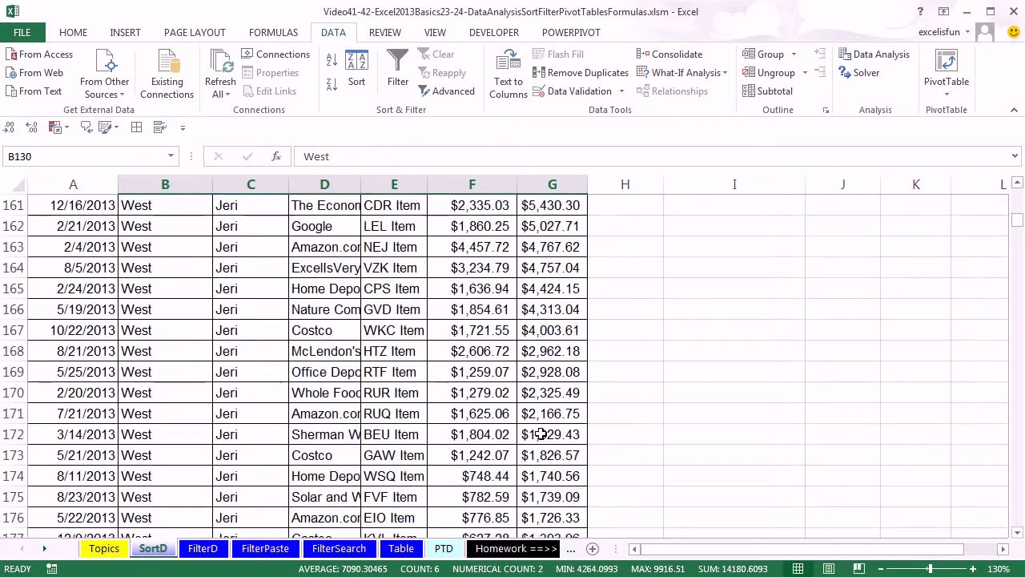
pyautogui.scroll(-1, 499, 419)
pyautogui.click(137, 353)
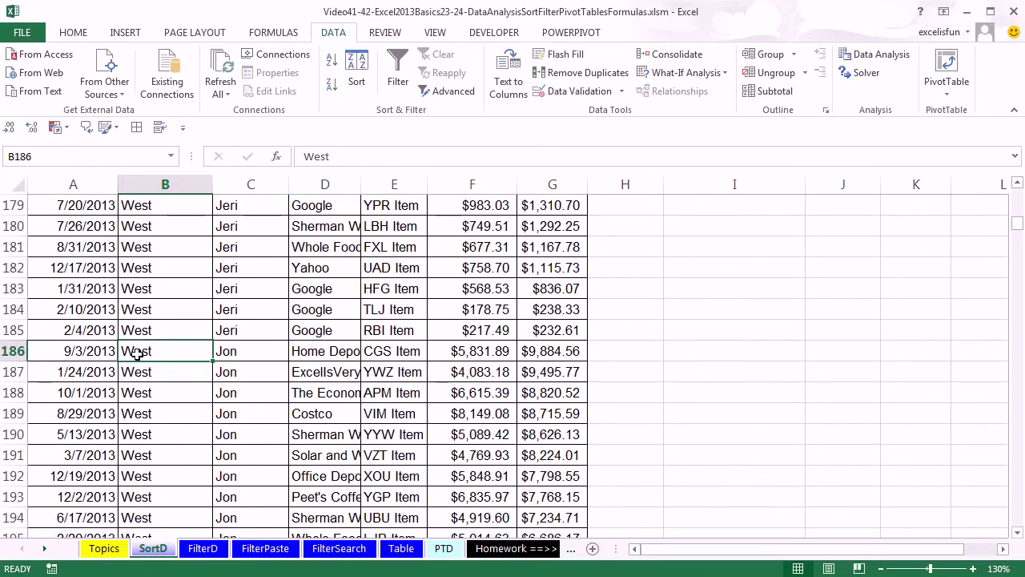
pyautogui.moveTo(178, 354); pyautogui.dragTo(551, 349)
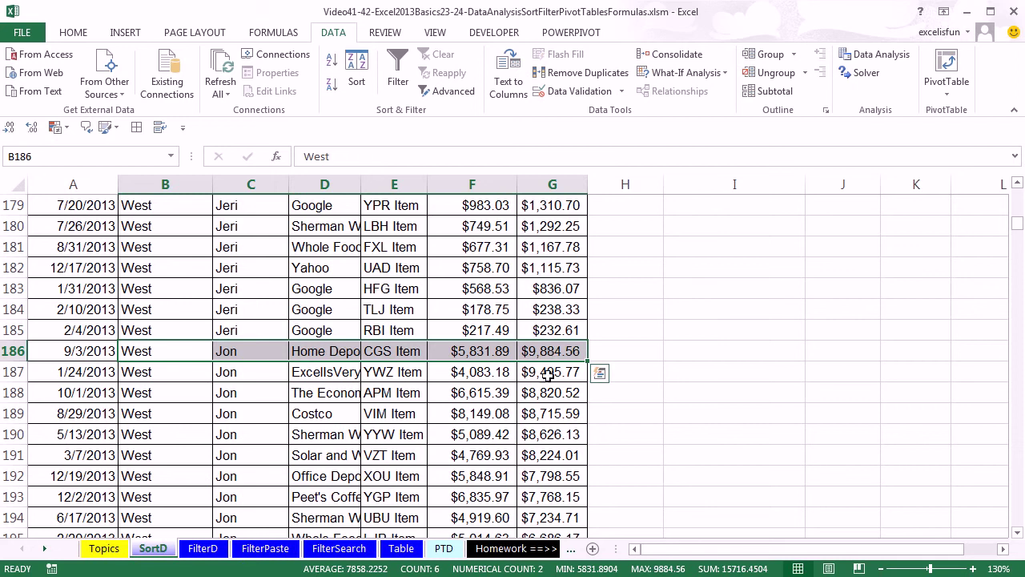
# Step: Check the sales rep and Sales order where the SouthEast region begins, and return to the table's header row
pyautogui.scroll(-16, 510, 419)
pyautogui.scroll(-20, 192, 387)
pyautogui.scroll(-20, 185, 390)
pyautogui.moveTo(142, 393); pyautogui.dragTo(565, 396)
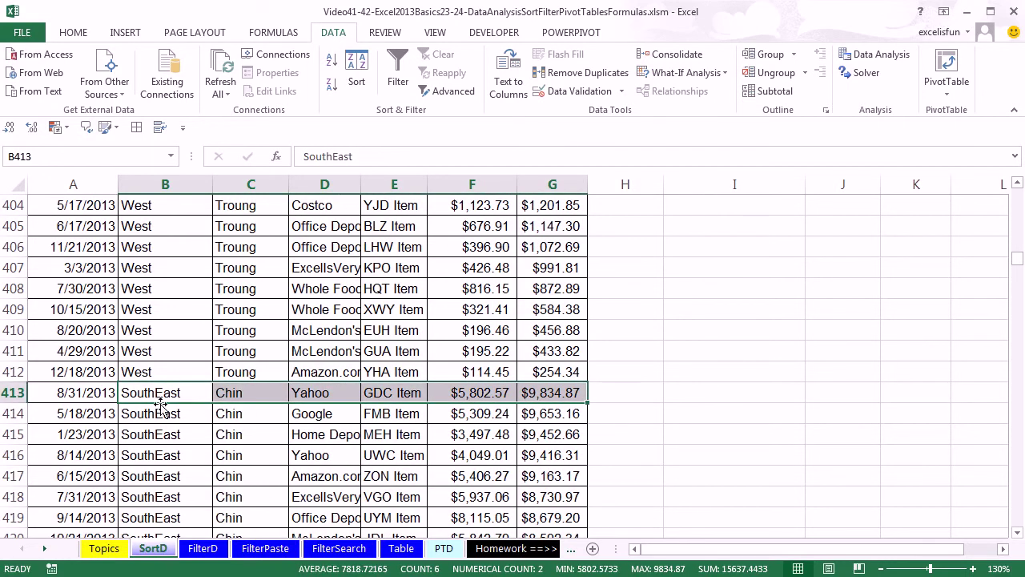
pyautogui.click(234, 392)
pyautogui.click(546, 387)
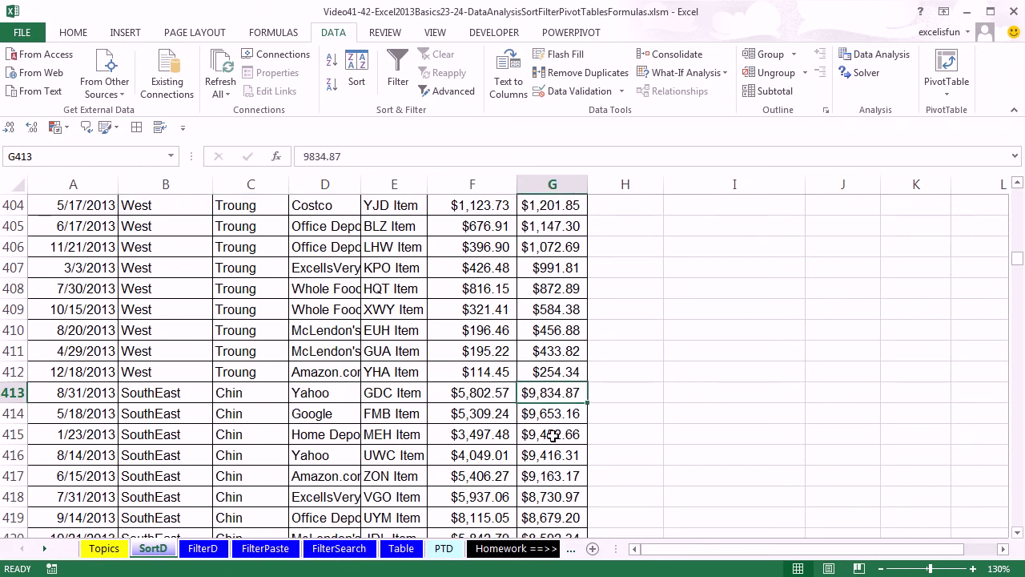
pyautogui.hotkey('ctrl', 'Up')
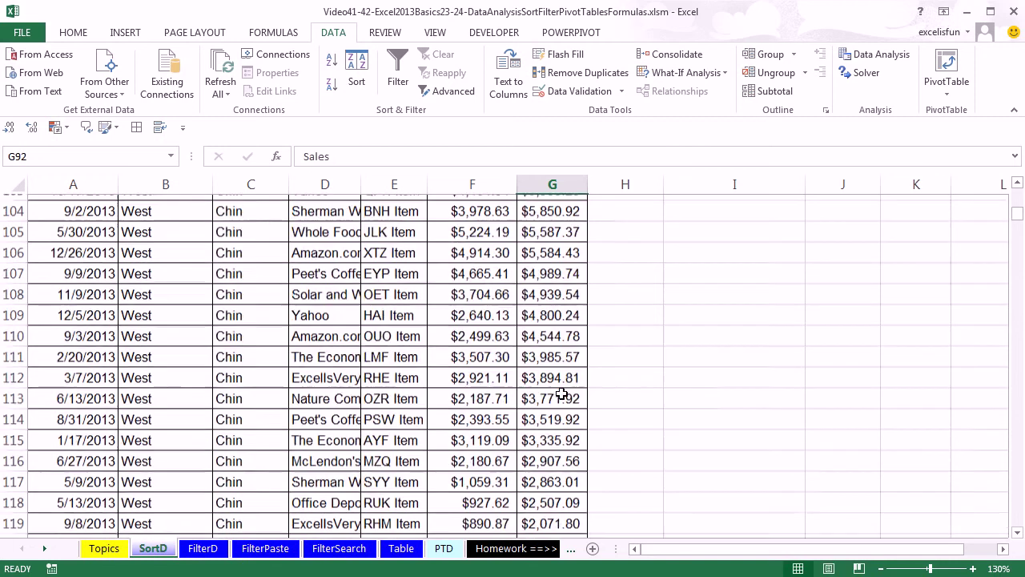
pyautogui.scroll(-1, 561, 392)
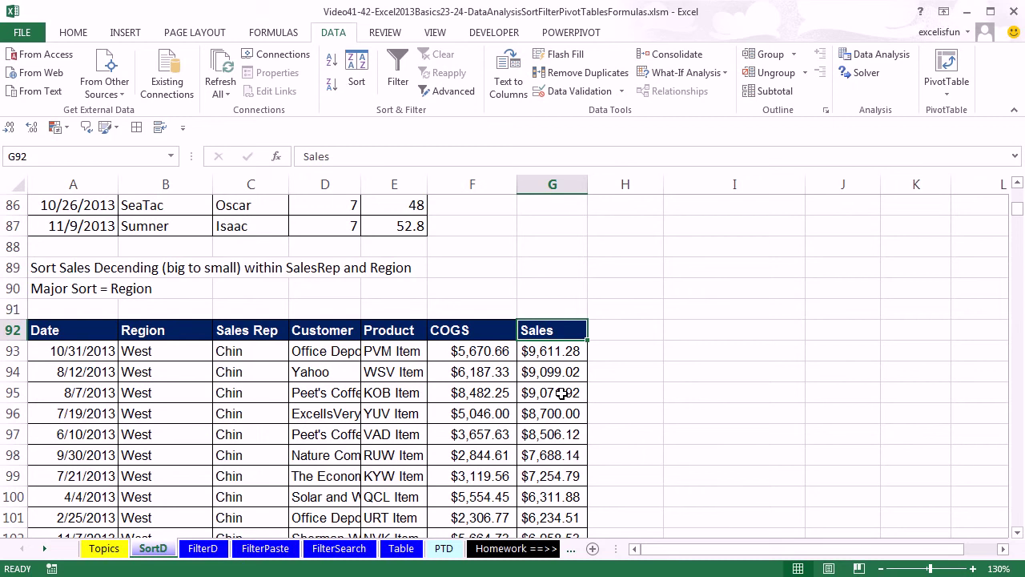
# Step: Turn on filter dropdown arrows for the sales table on the FilterD sheet
pyautogui.click(203, 549)
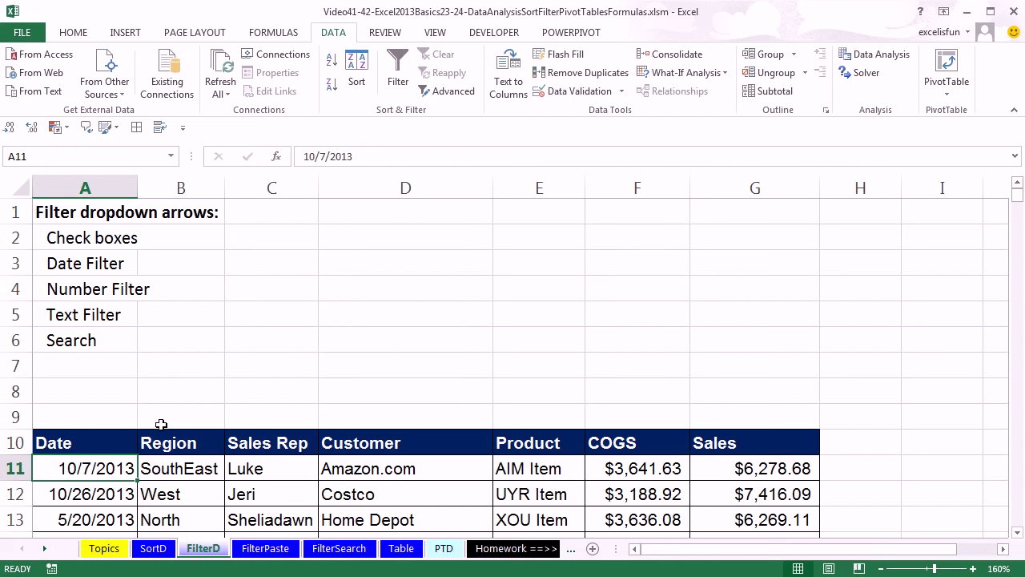
pyautogui.scroll(-2, 161, 423)
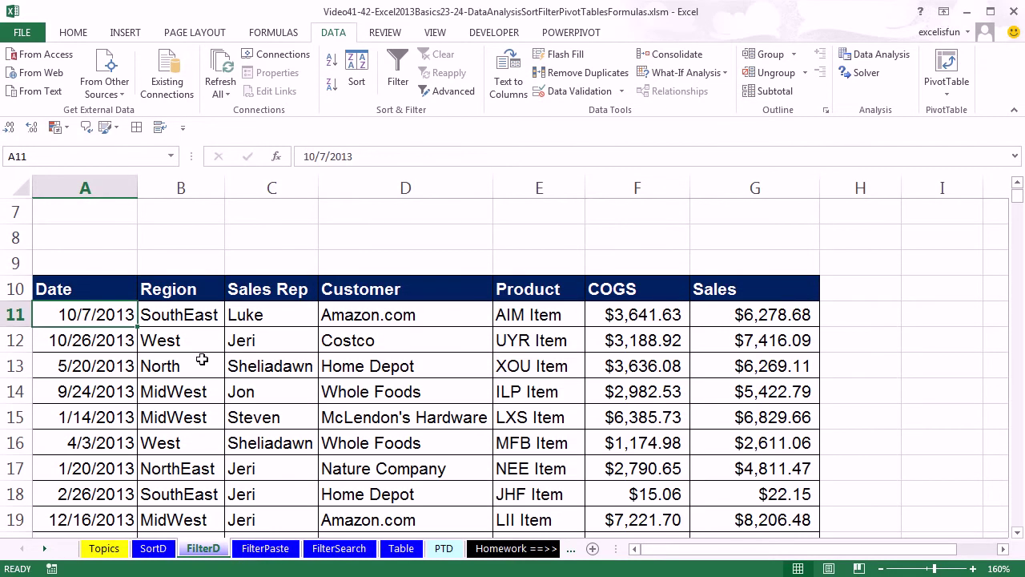
pyautogui.click(201, 339)
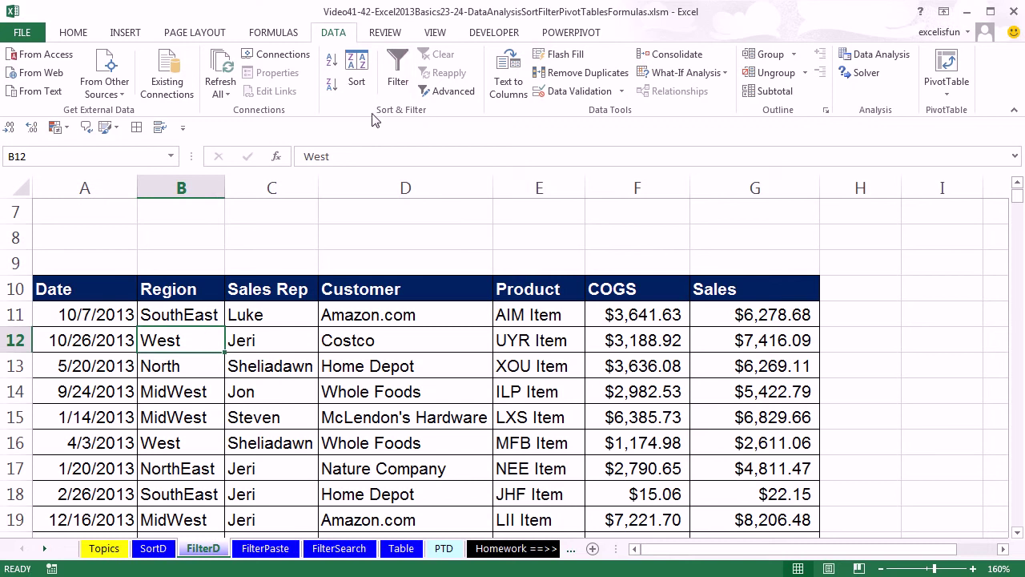
pyautogui.click(398, 80)
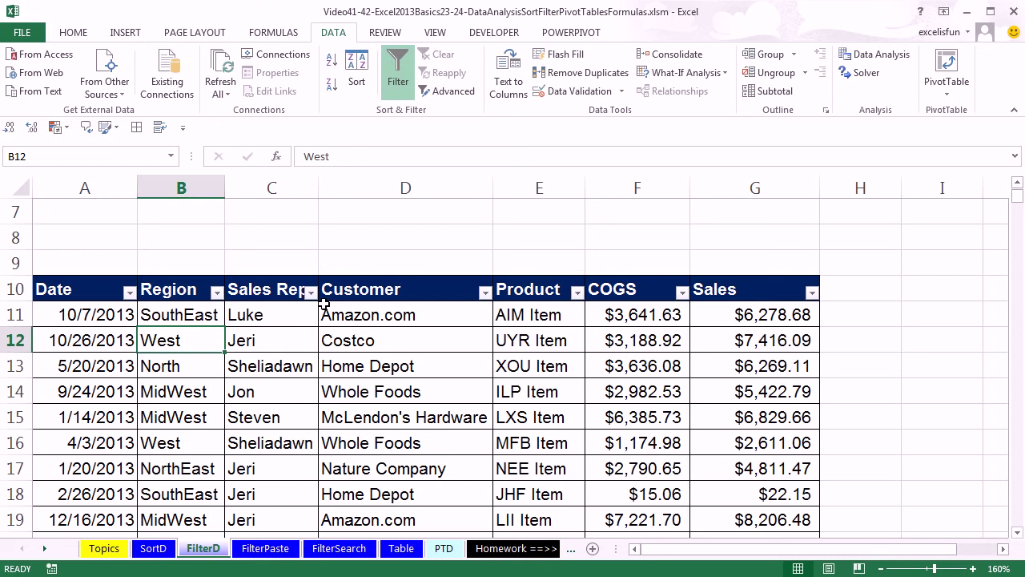
# Step: Examine the date, text and number filter options offered for the Date, Region and COGS columns
pyautogui.click(130, 292)
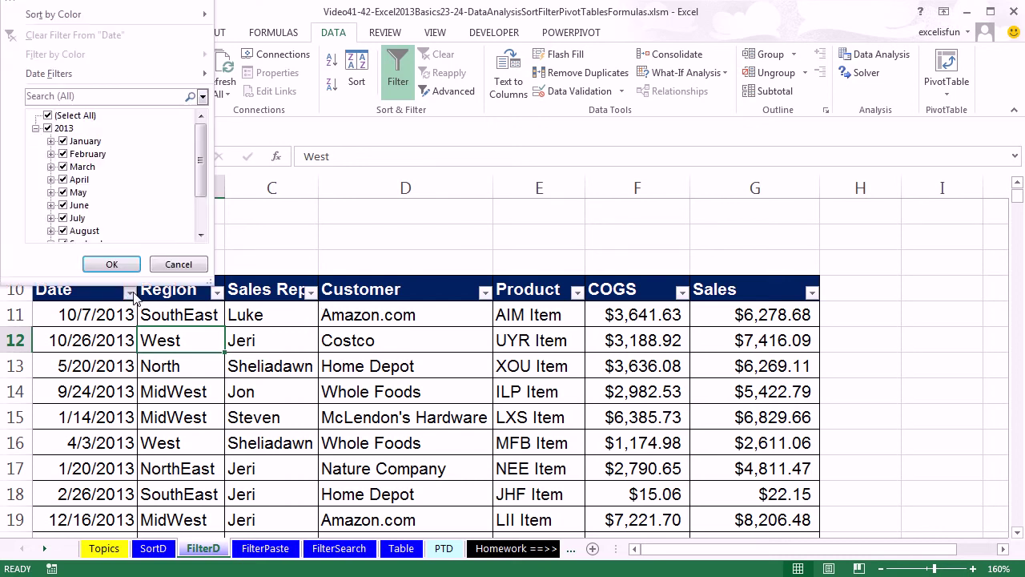
pyautogui.moveTo(83, 77)
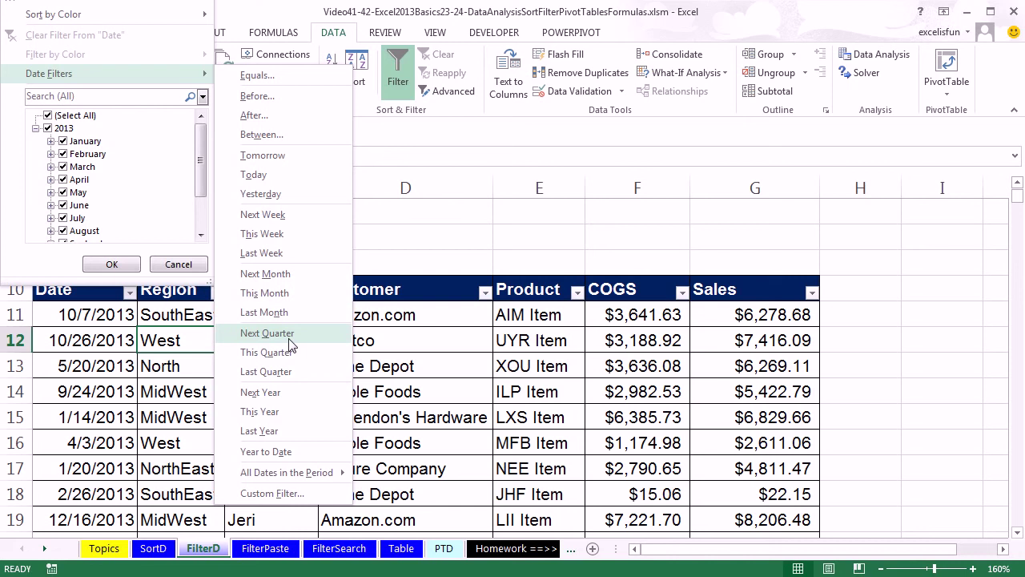
pyautogui.press('Escape')
pyautogui.press('Escape')
pyautogui.click(216, 293)
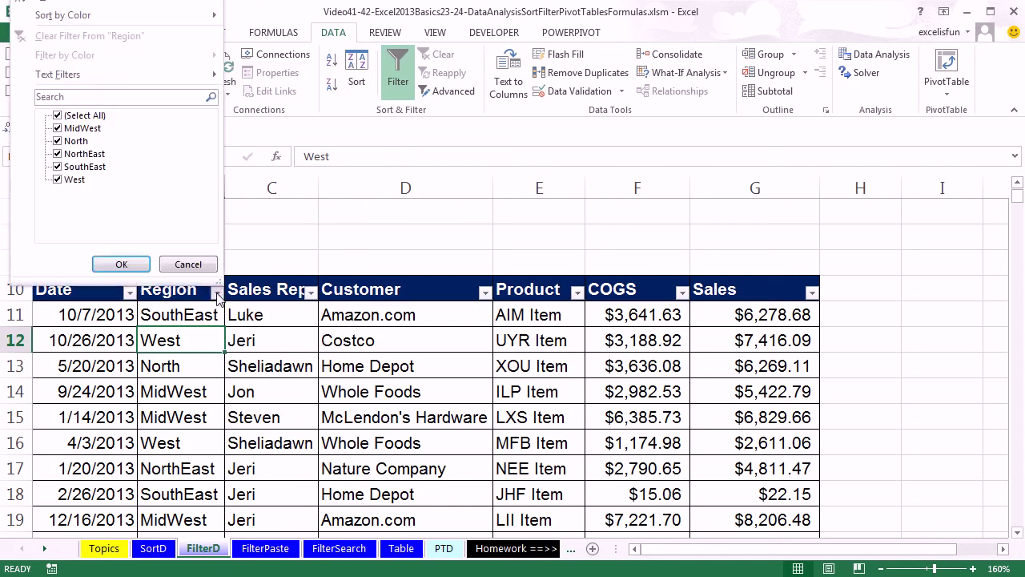
pyautogui.moveTo(126, 77)
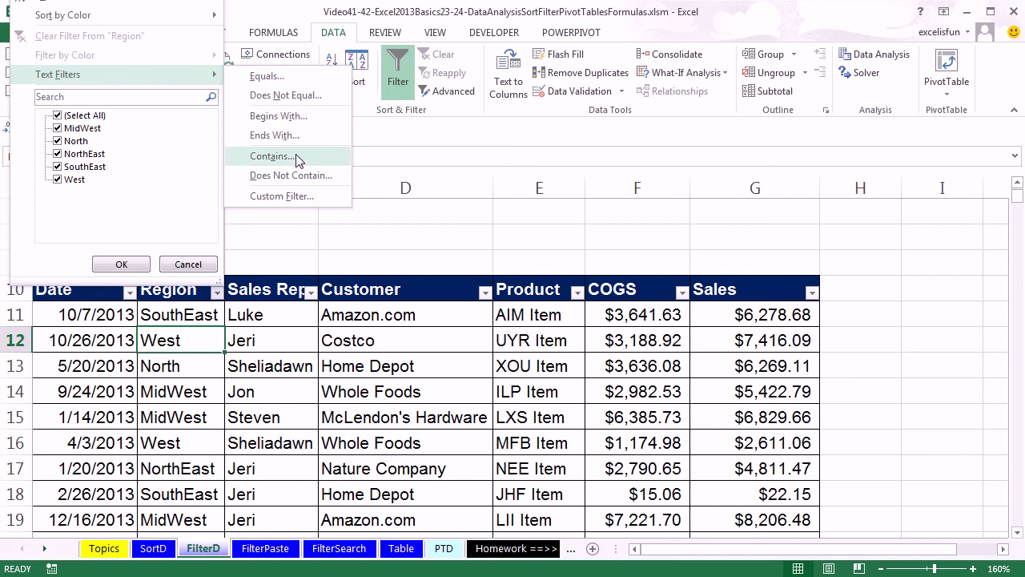
pyautogui.press('Escape')
pyautogui.press('Escape')
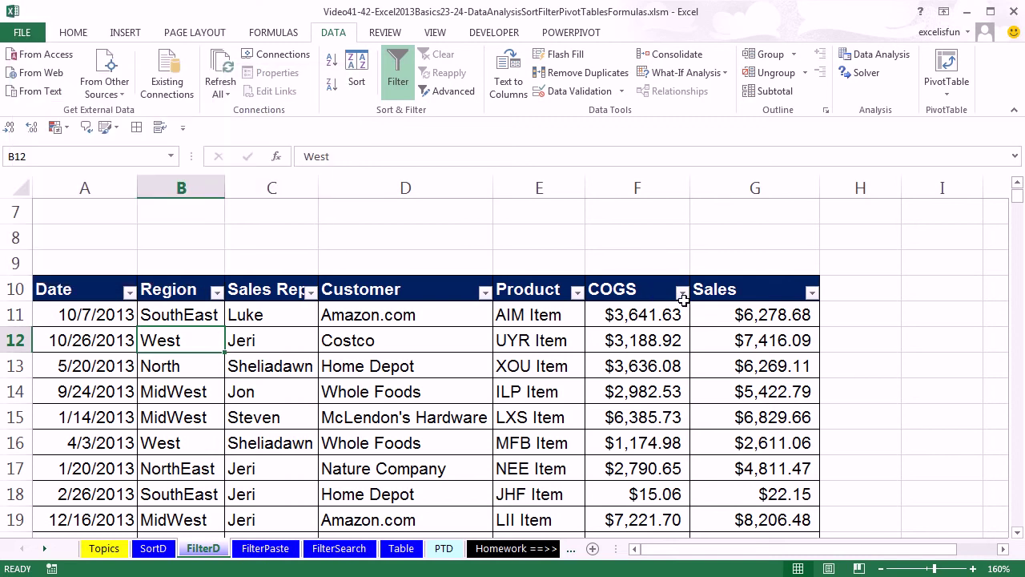
pyautogui.click(682, 292)
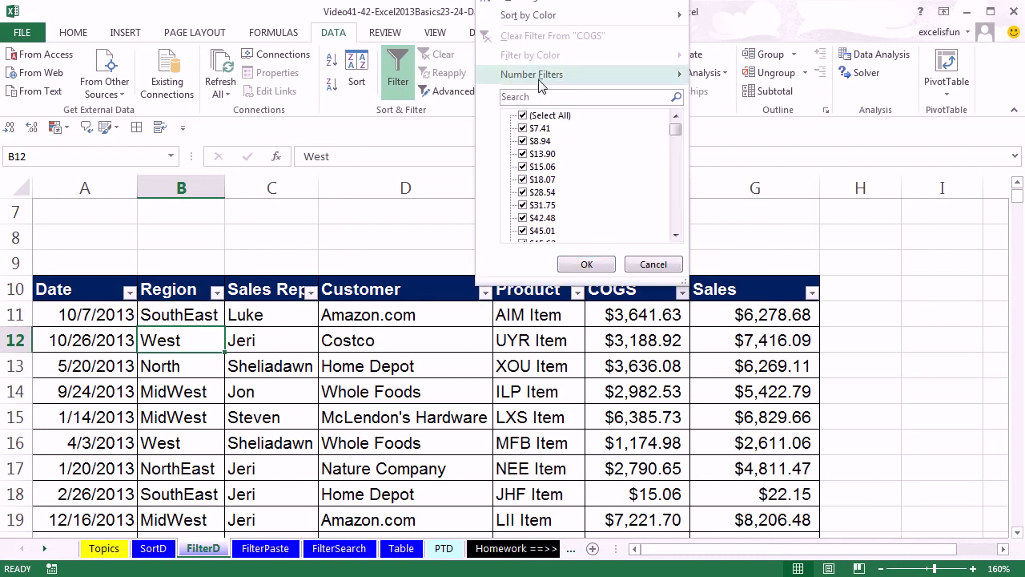
pyautogui.moveTo(543, 85)
pyautogui.press('Escape')
pyautogui.press('Escape')
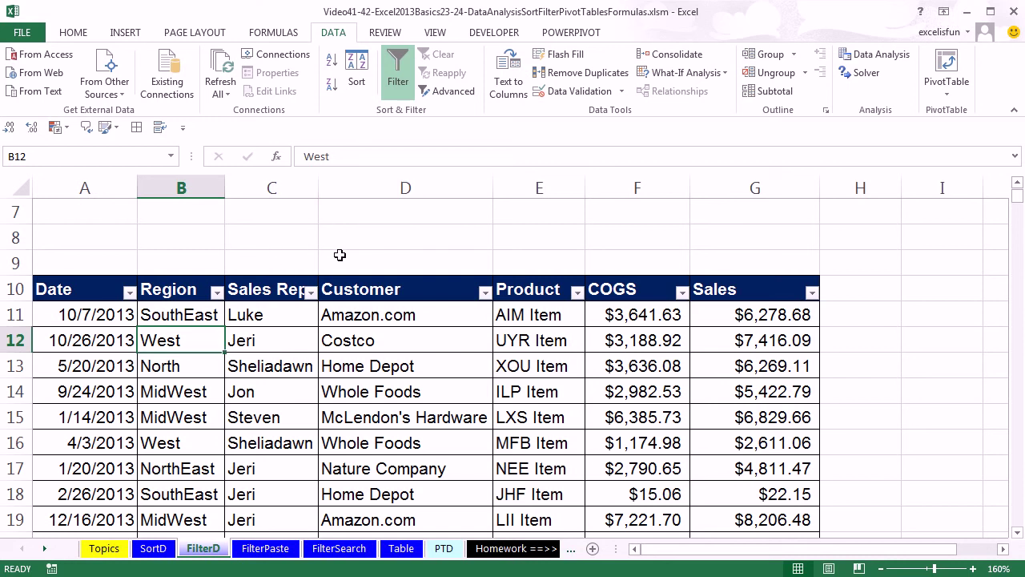
# Step: Filter the Region column to show only the West records
pyautogui.click(217, 292)
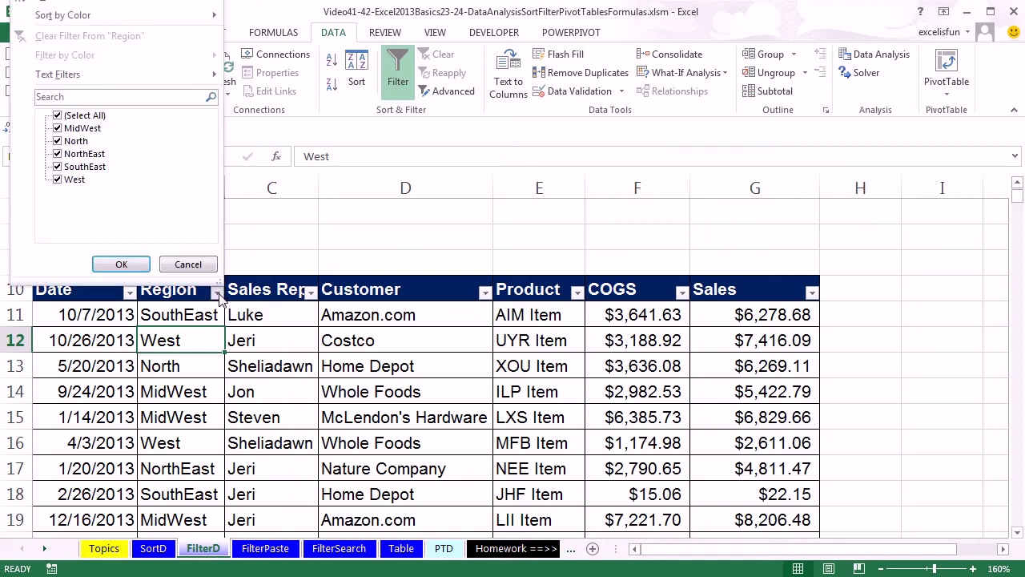
pyautogui.click(57, 116)
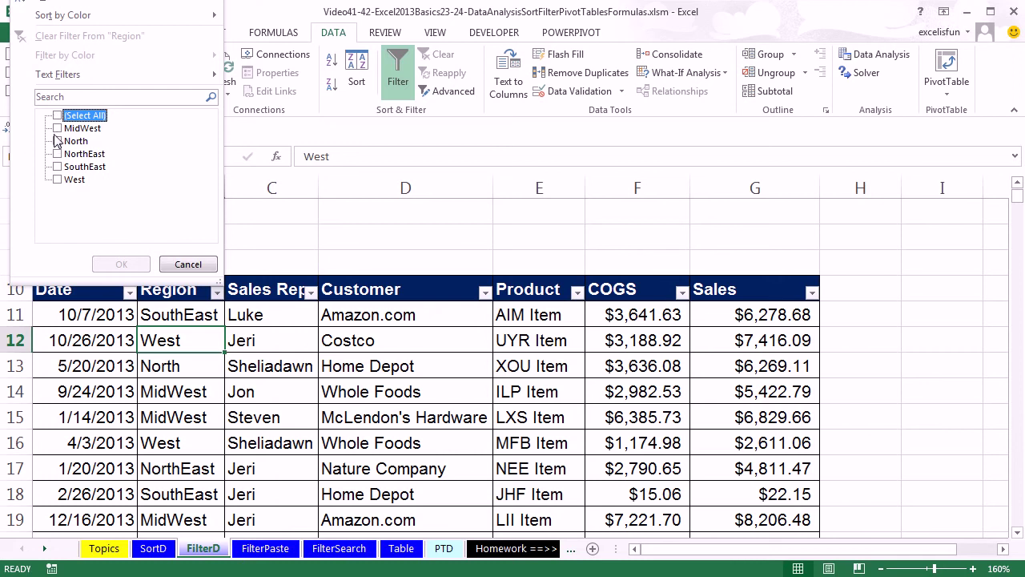
pyautogui.click(57, 181)
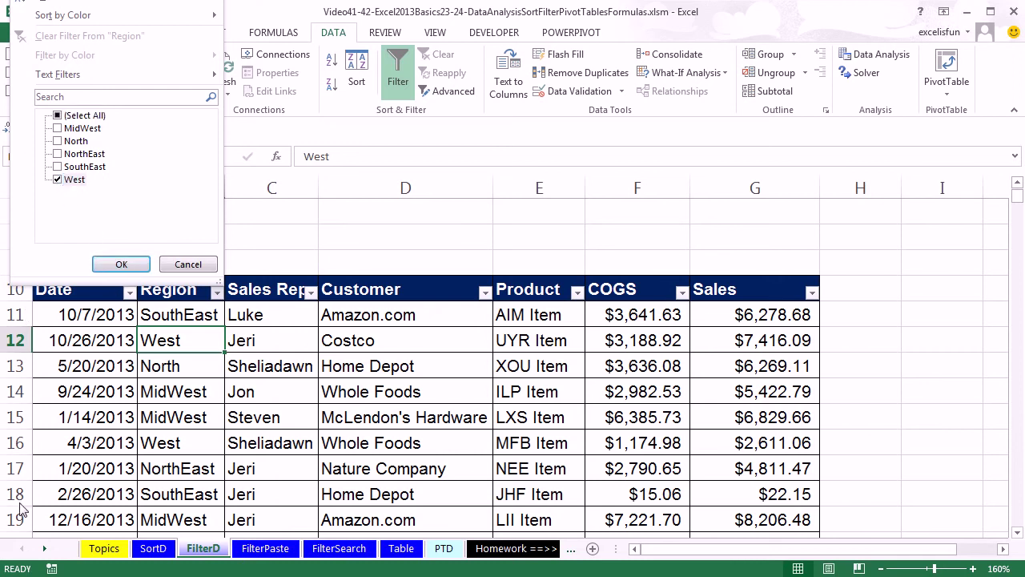
pyautogui.click(121, 263)
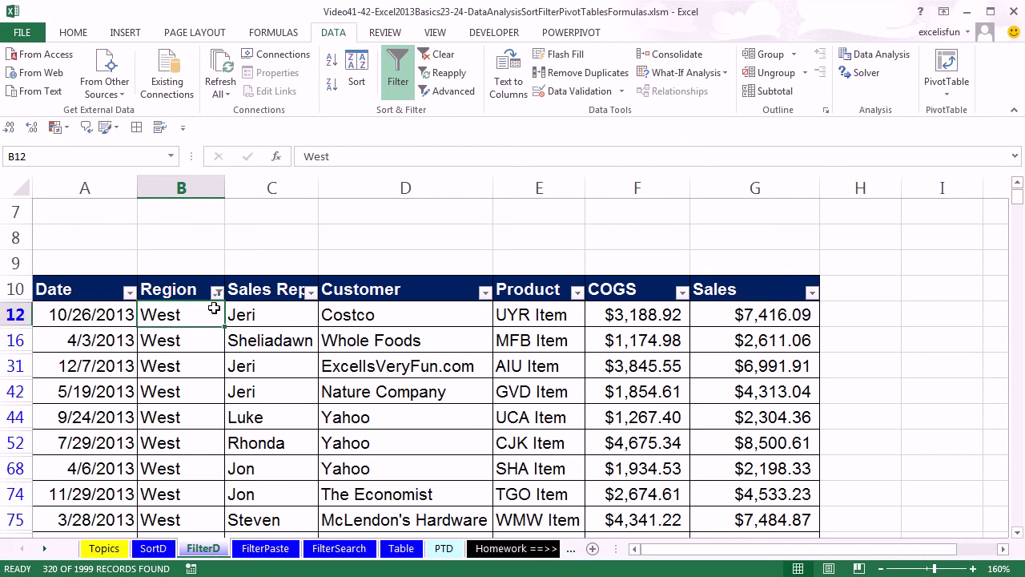
# Step: Copy the filtered West records with their headers and paste them at cell A1 of the FilterPaste sheet
pyautogui.click(172, 339)
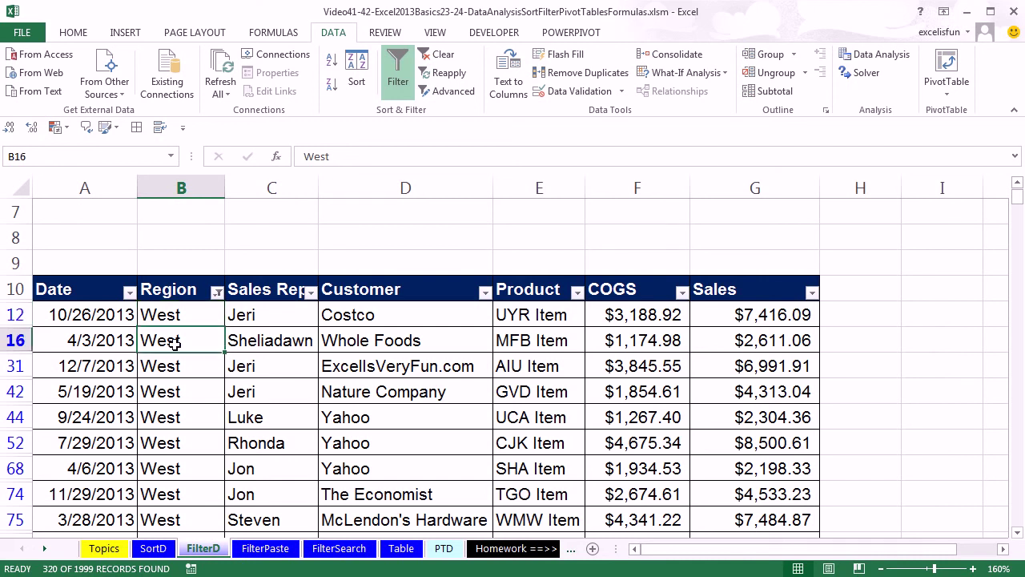
pyautogui.hotkey('ctrl', 'shift', '8')
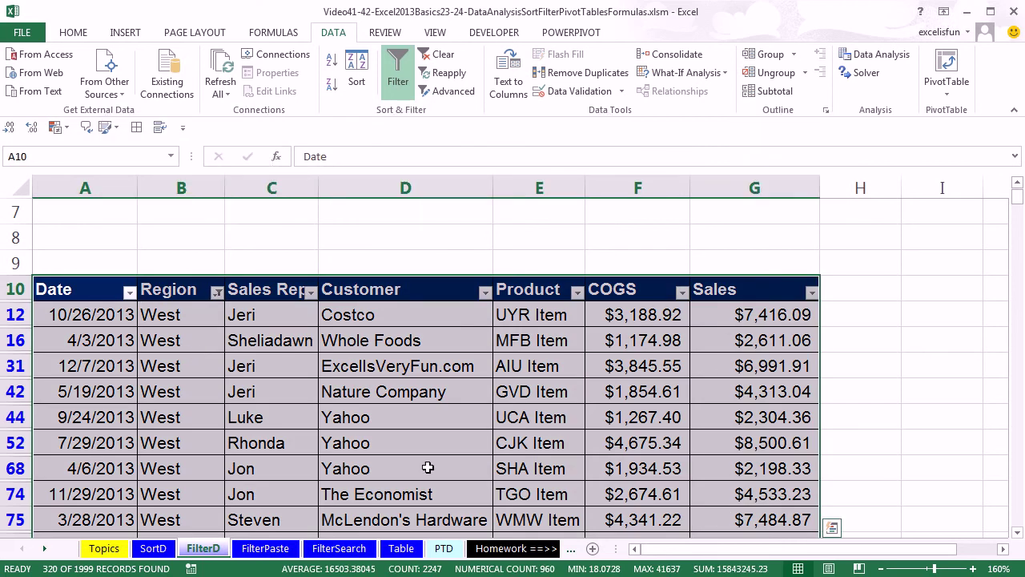
pyautogui.hotkey('ctrl', 'c')
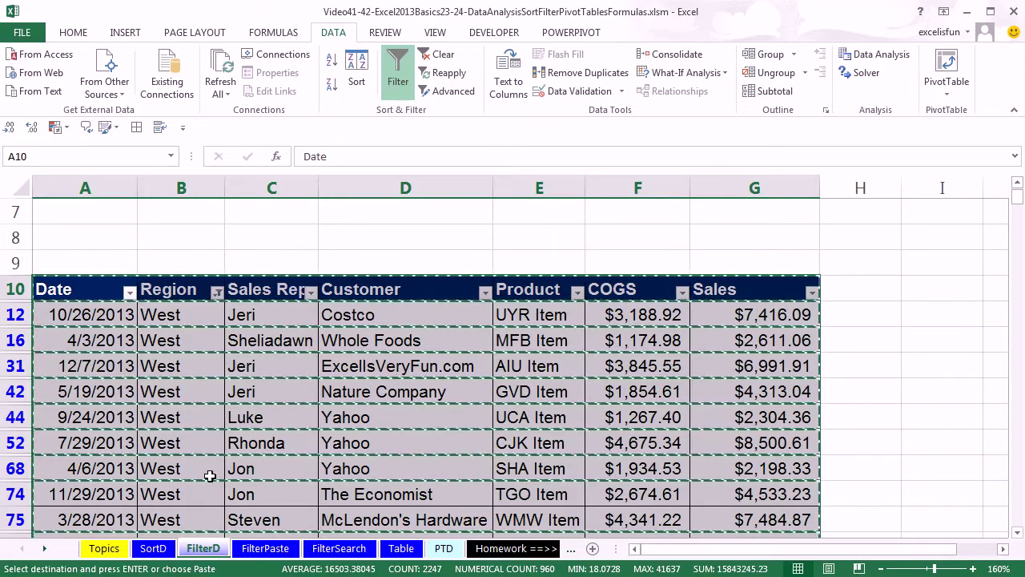
pyautogui.click(261, 549)
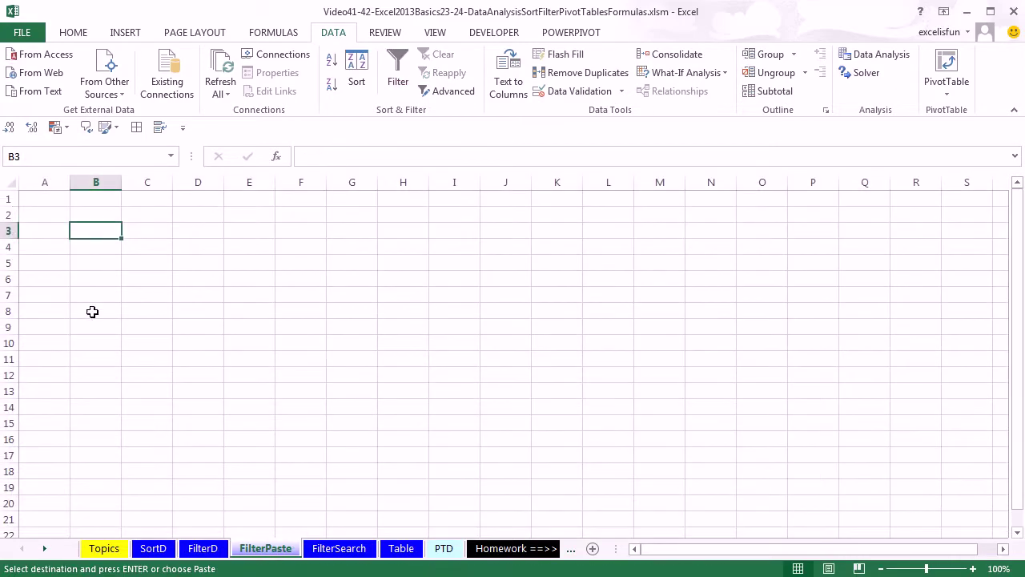
pyautogui.click(34, 198)
pyautogui.hotkey('ctrl', 'v')
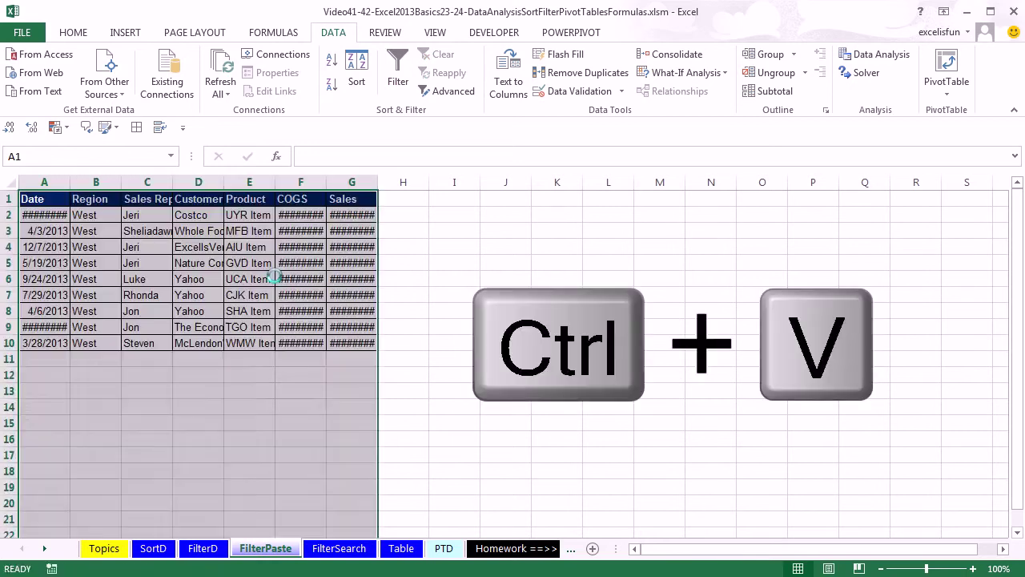
# Step: Autofit the widths of columns A to G on the FilterPaste sheet to the pasted data
pyautogui.scroll(-9, 259, 359)
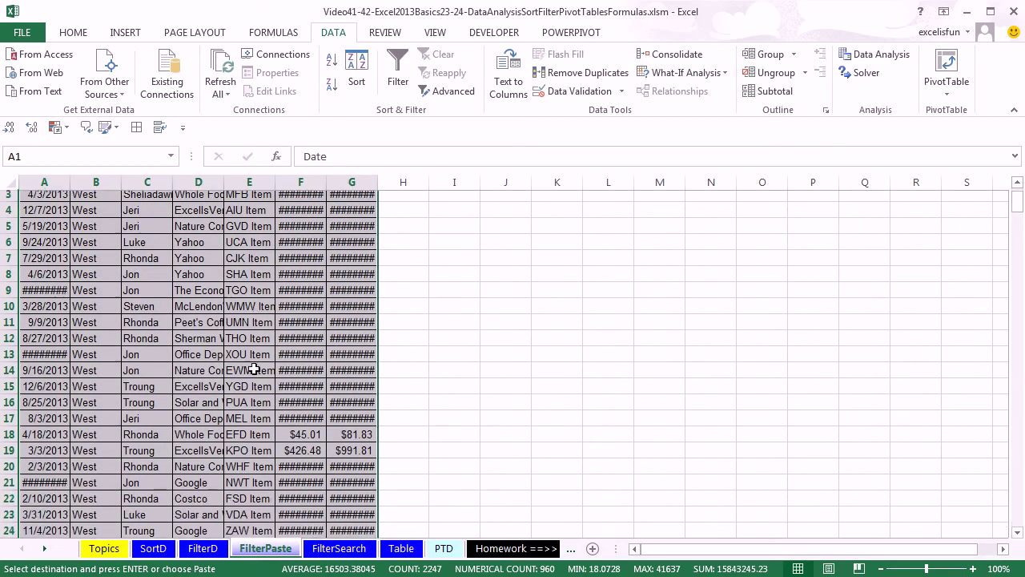
pyautogui.scroll(-8, 253, 390)
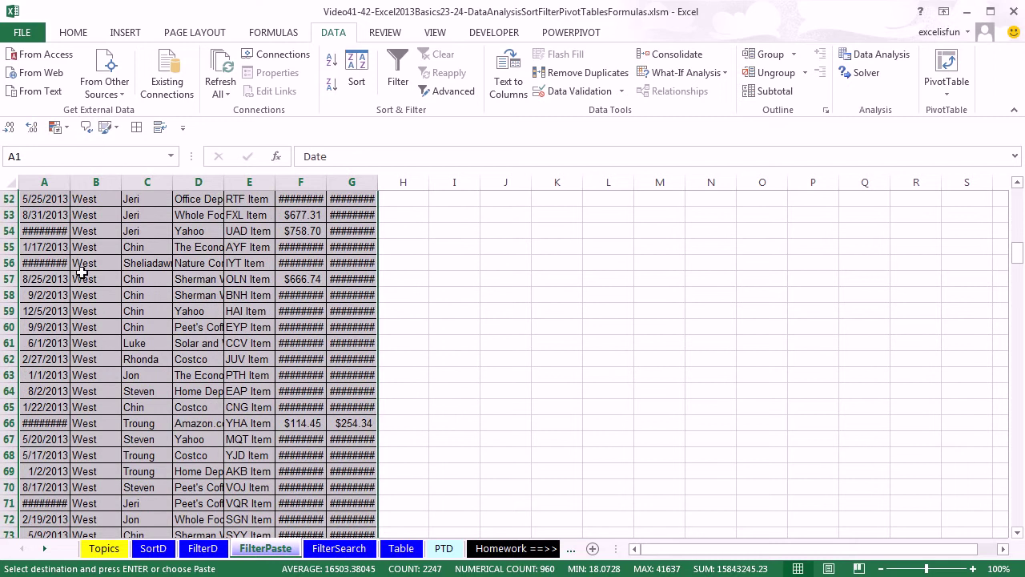
pyautogui.scroll(6, 149, 456)
pyautogui.scroll(11, 149, 456)
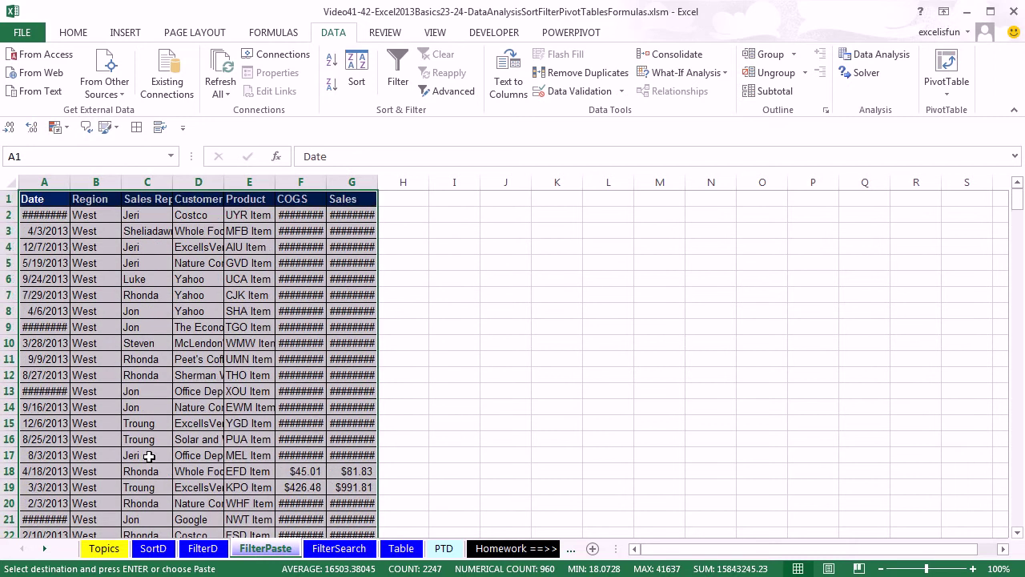
pyautogui.moveTo(46, 182); pyautogui.dragTo(363, 173)
pyautogui.hotkey('alt', 'o')
pyautogui.press('c')
pyautogui.press('a')
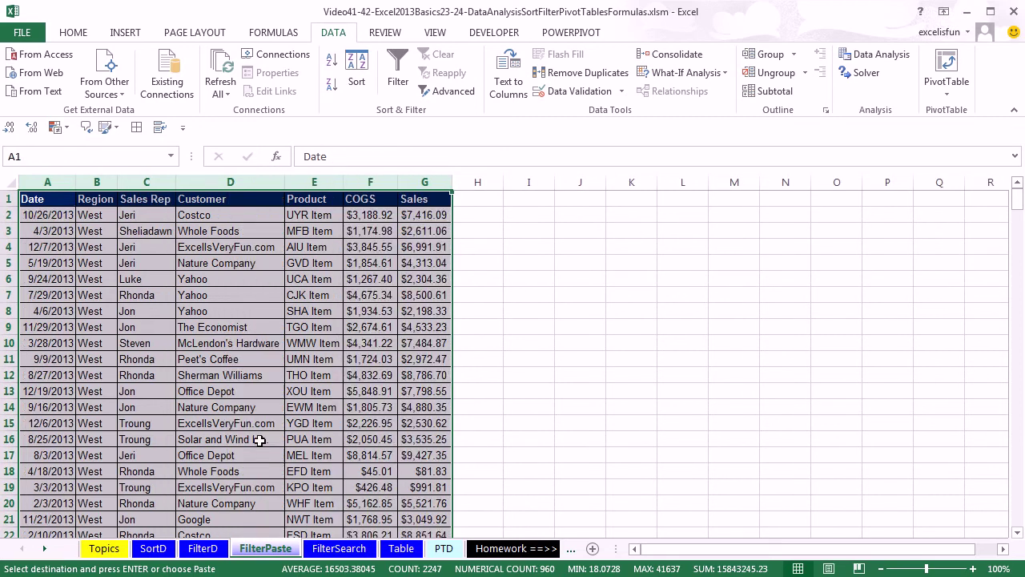
# Step: Return to the FilterD sheet, cancel the copy mode and clear the Region filter
pyautogui.click(205, 550)
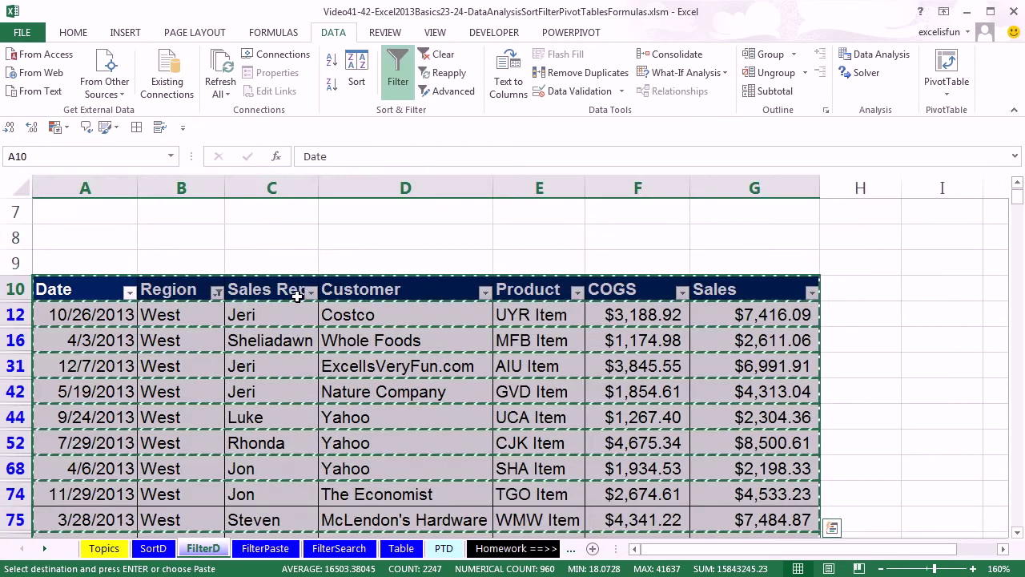
pyautogui.press('Escape')
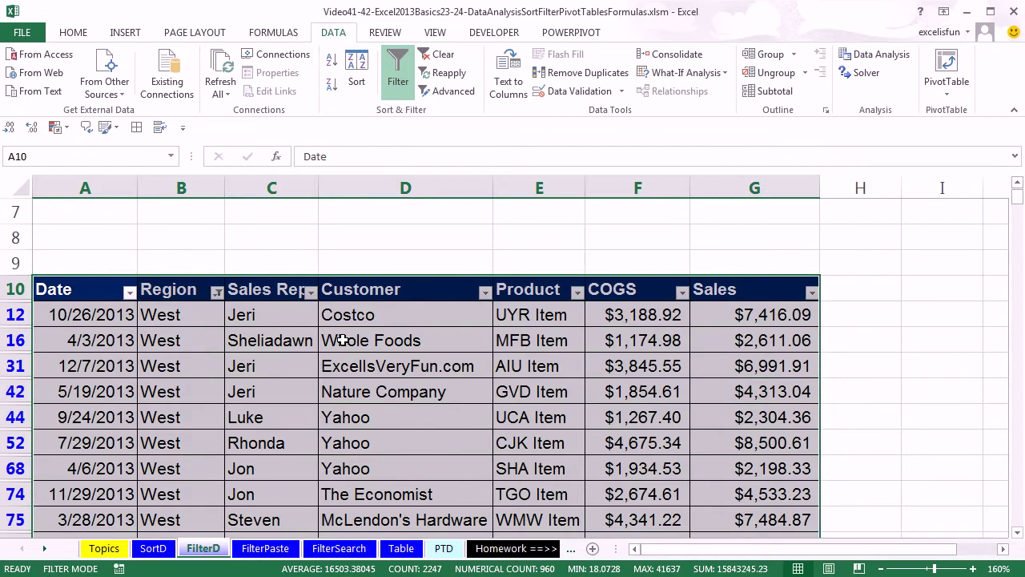
pyautogui.click(450, 58)
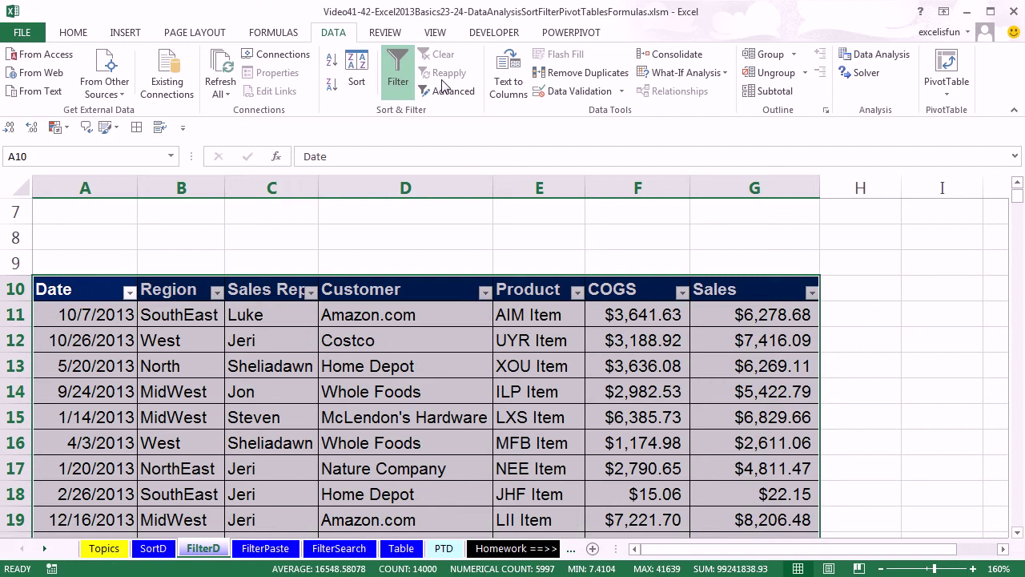
# Step: Filter the Date column to show only records from last week
pyautogui.click(129, 292)
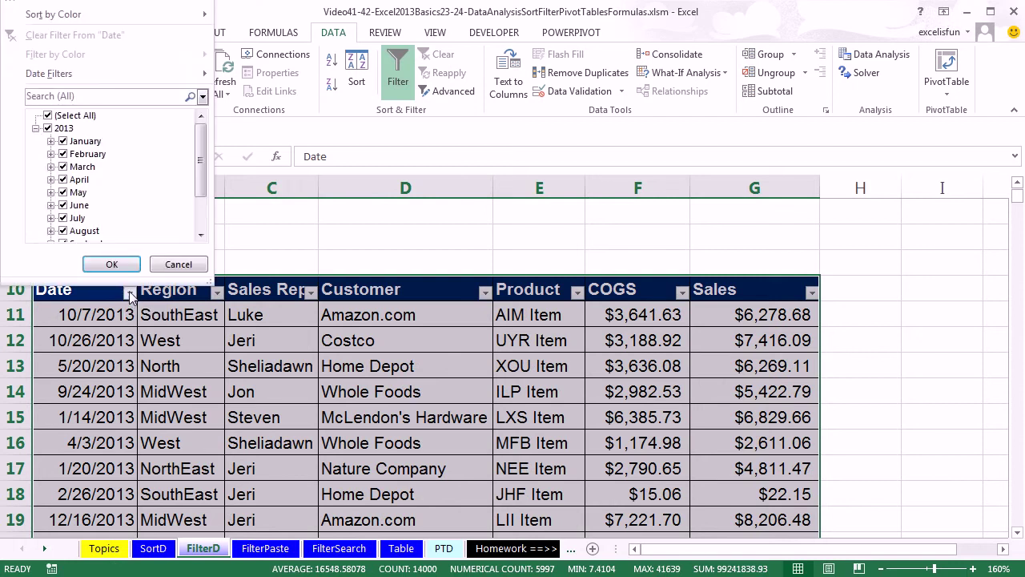
pyautogui.moveTo(68, 72)
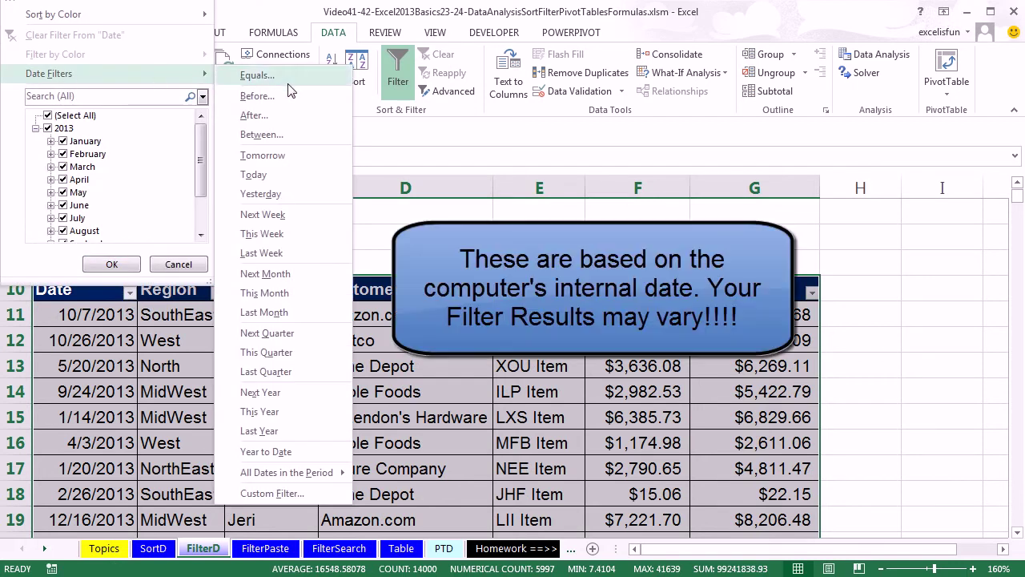
pyautogui.click(261, 253)
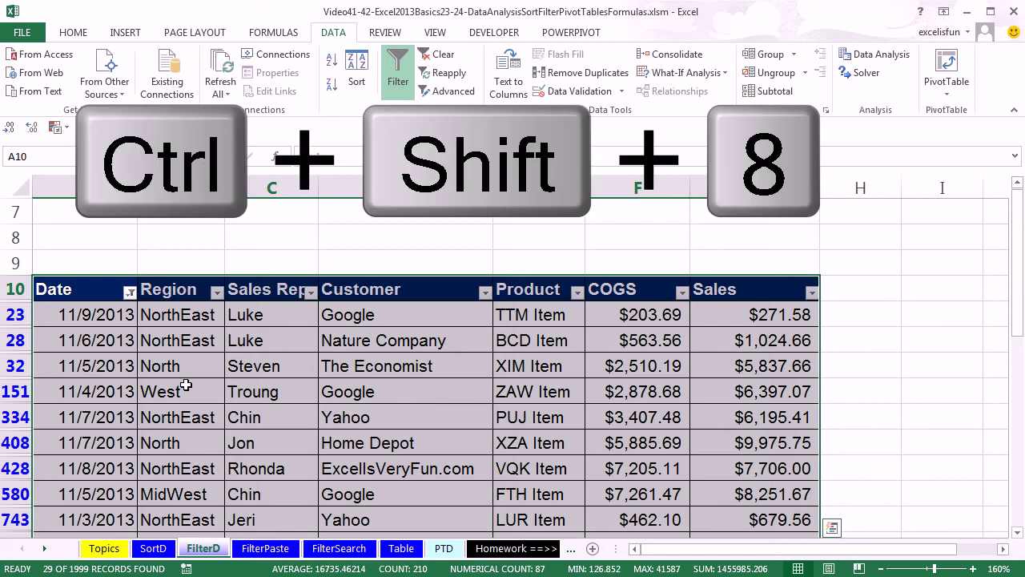
# Step: Copy the filtered last-week records and paste them at cell A323 of the FilterPaste sheet, beneath the West records
pyautogui.hotkey('ctrl', 'c')
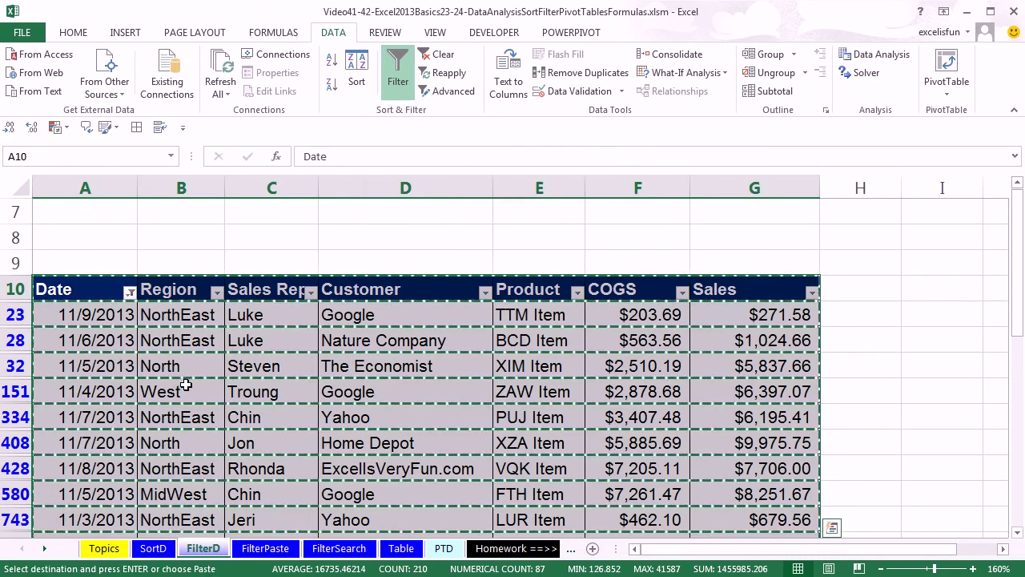
pyautogui.click(266, 549)
pyautogui.click(46, 233)
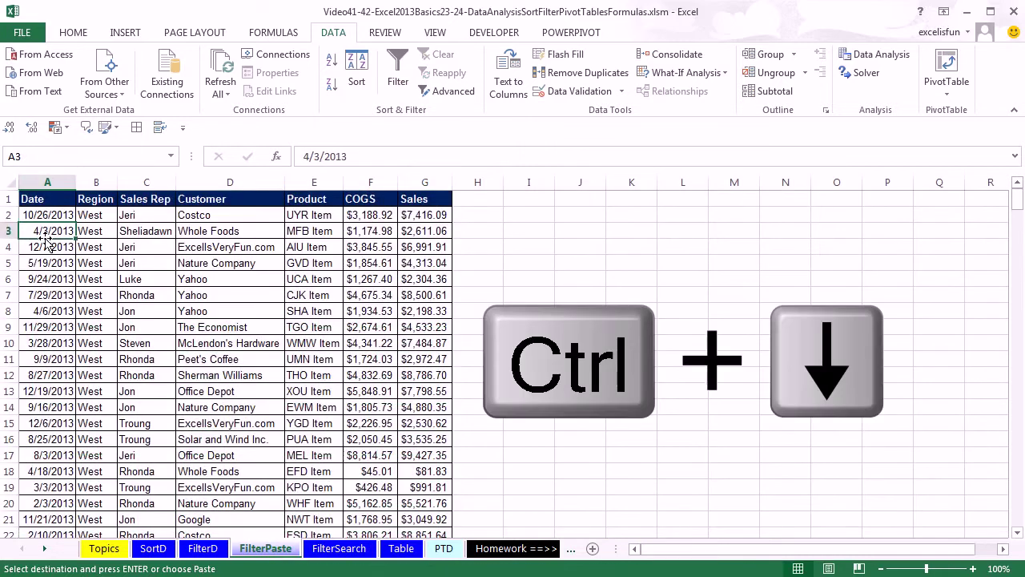
pyautogui.hotkey('ctrl', 'Down')
pyautogui.scroll(-4, 48, 252)
pyautogui.click(54, 357)
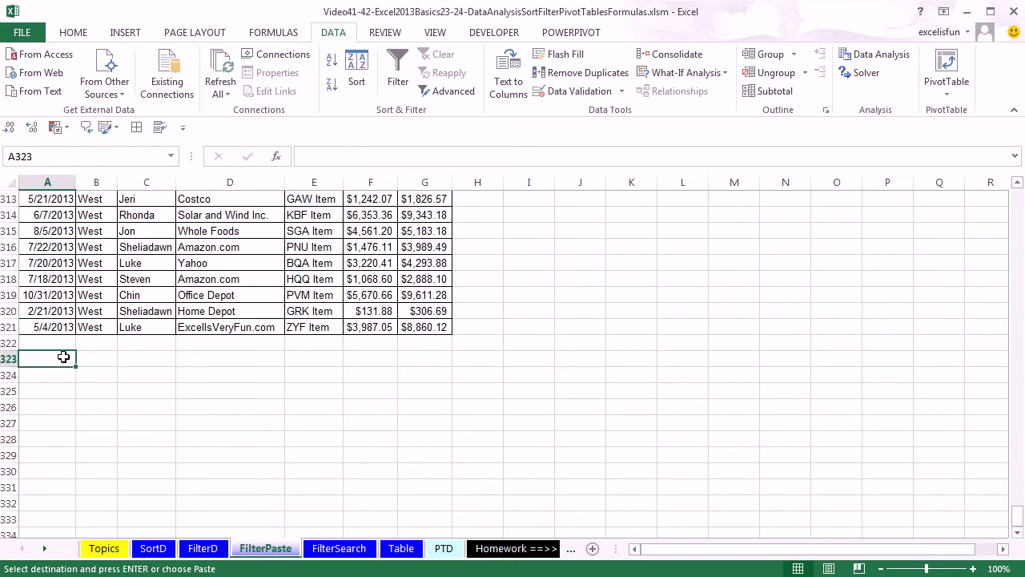
pyautogui.hotkey('ctrl', 'v')
pyautogui.scroll(-7, 276, 390)
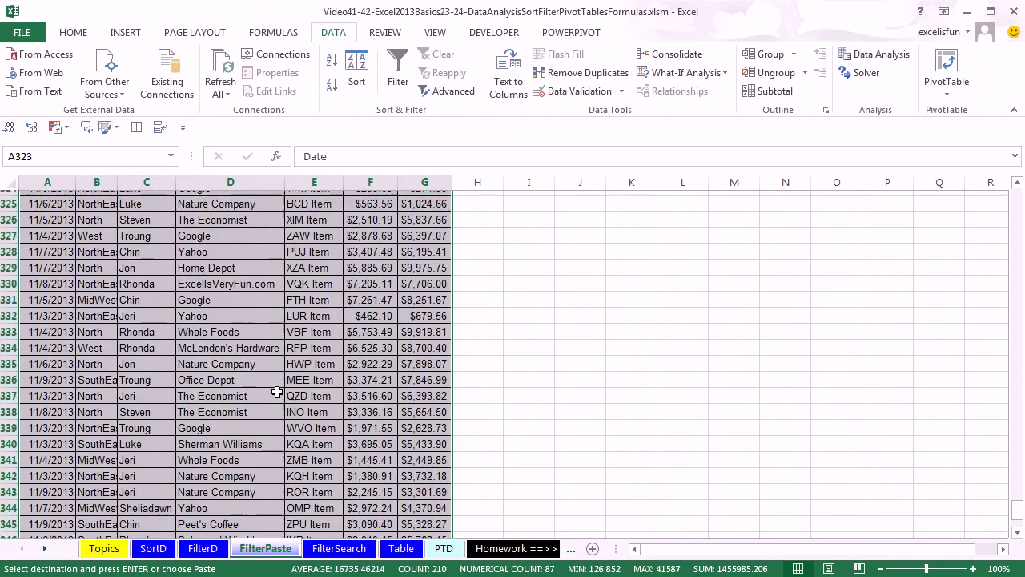
pyautogui.scroll(4, 264, 395)
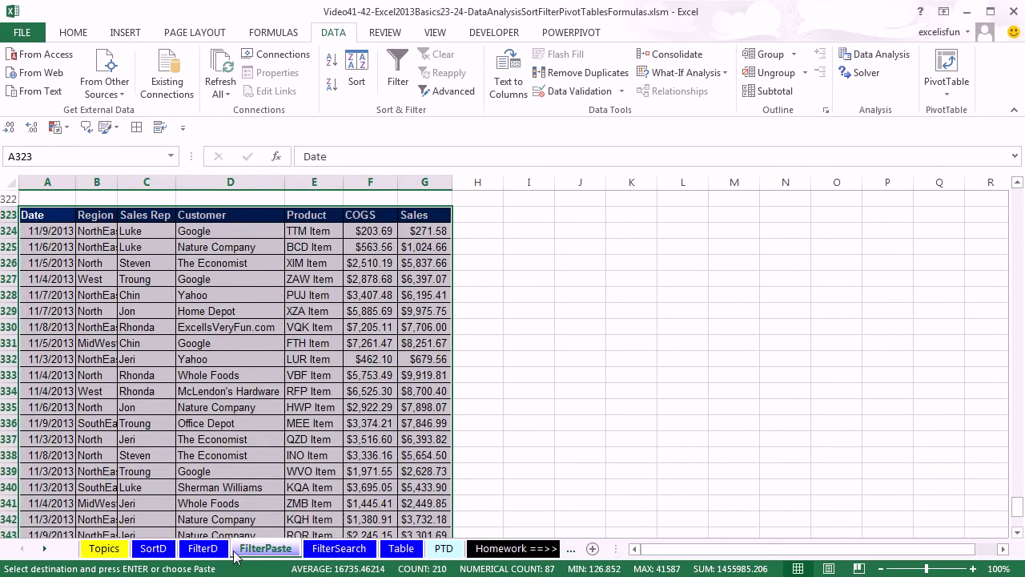
# Step: Go back to the FilterD sheet, cancel the copy mode and clear the Date filter
pyautogui.click(205, 549)
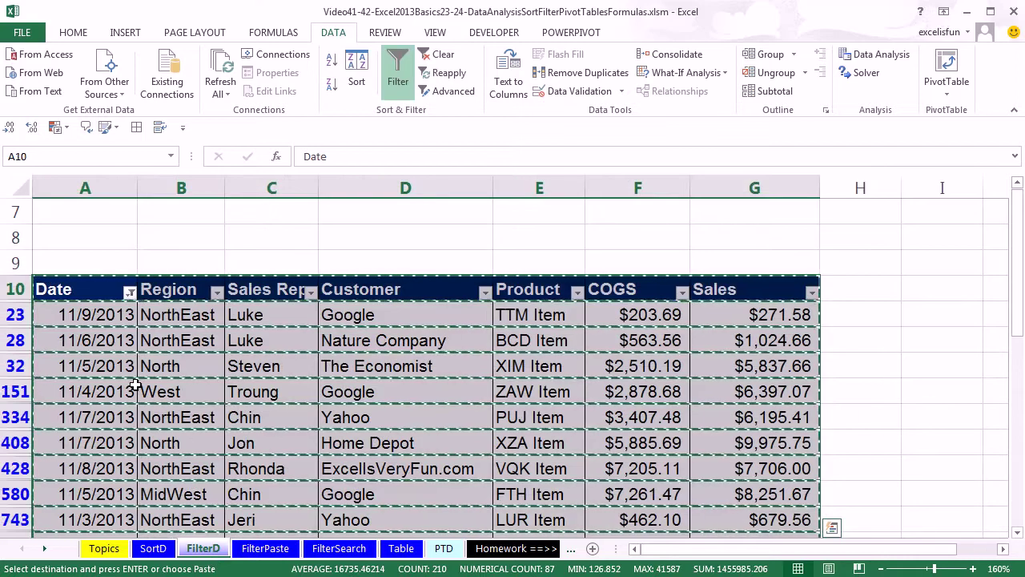
pyautogui.press('Escape')
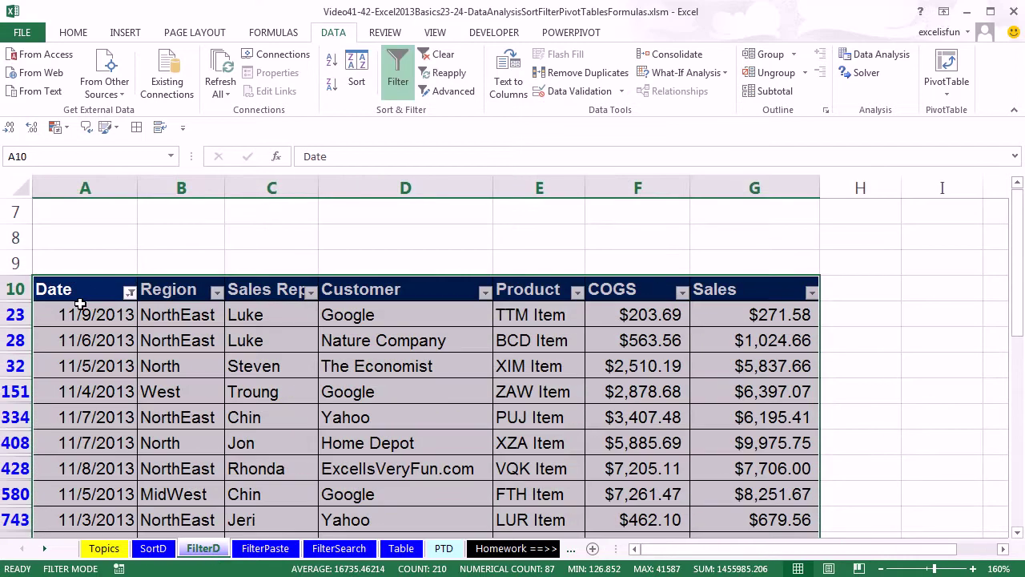
pyautogui.click(440, 57)
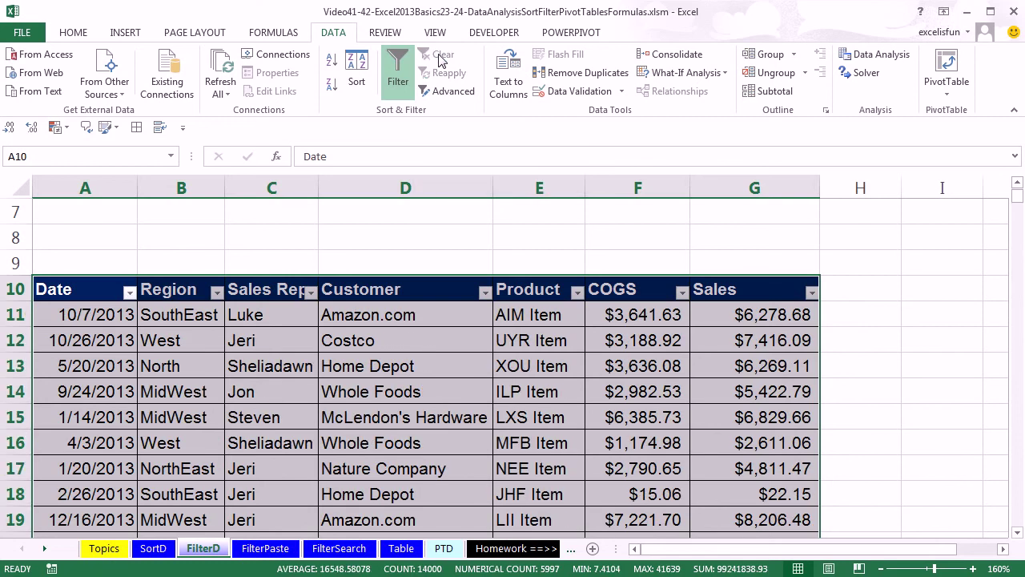
# Step: Filter the Sales column with a Top 10 filter set to show only the top 5 items
pyautogui.click(811, 292)
pyautogui.moveTo(699, 77)
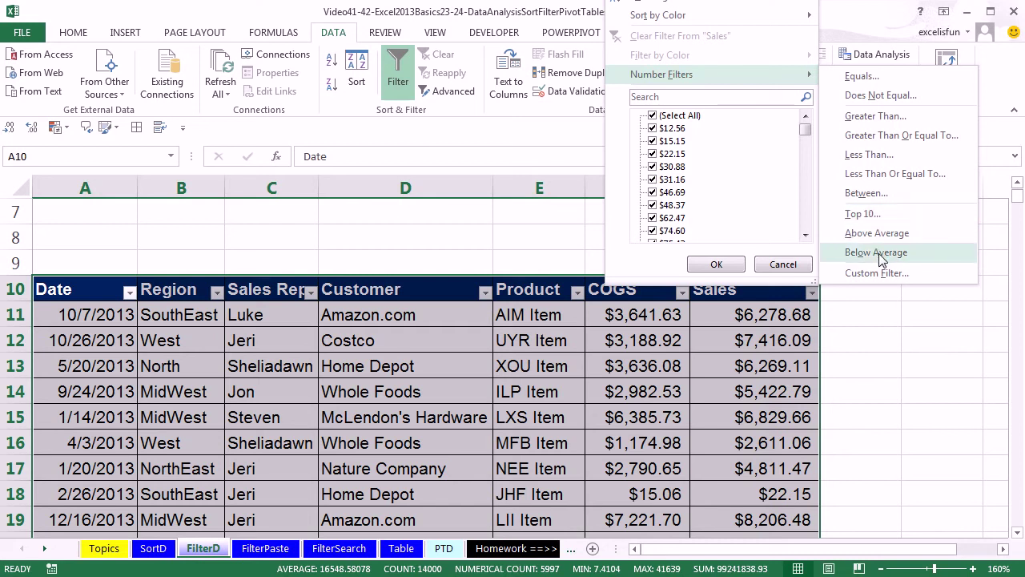
pyautogui.click(869, 216)
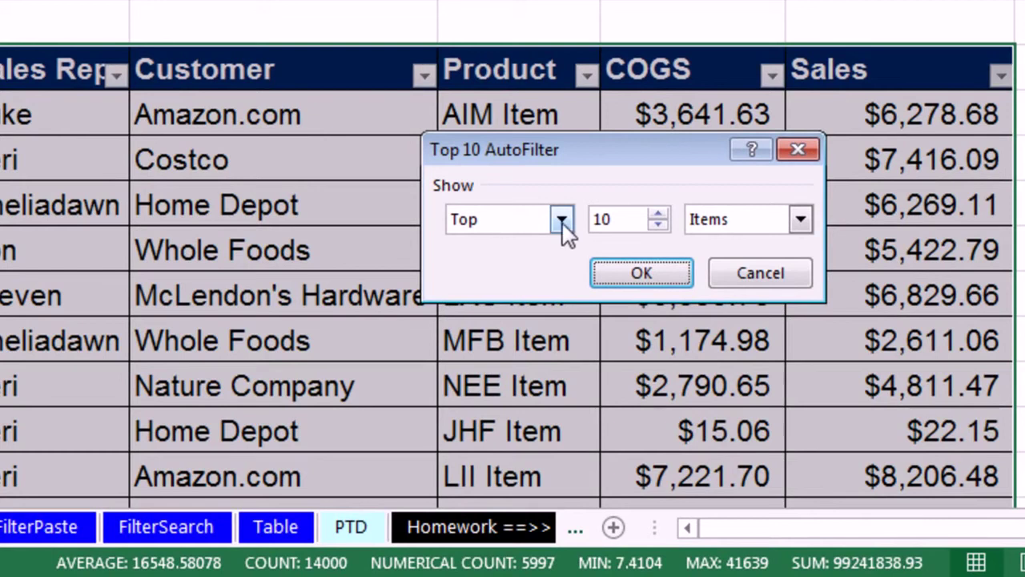
pyautogui.click(562, 221)
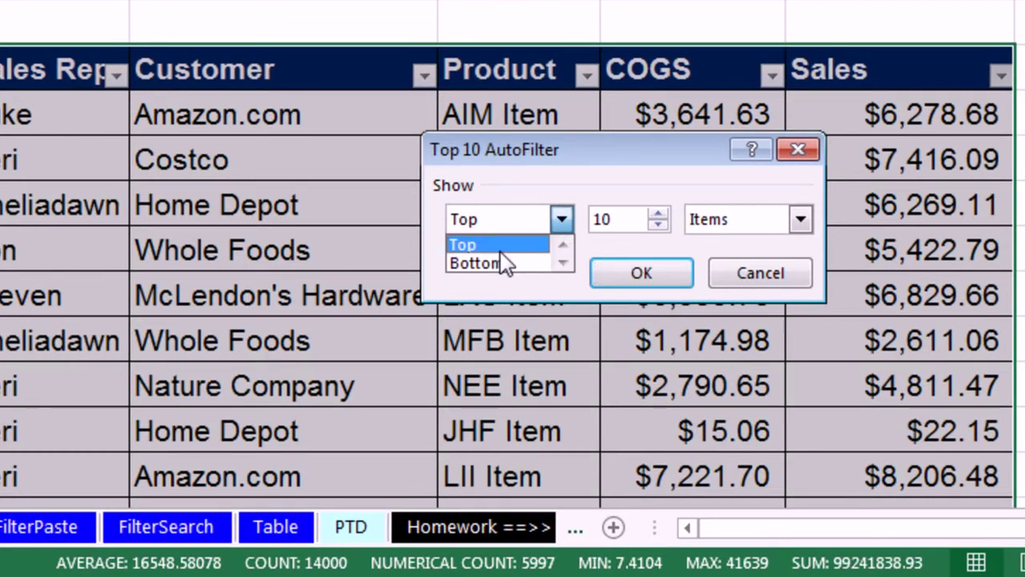
pyautogui.click(480, 245)
pyautogui.click(658, 214)
pyautogui.click(658, 214)
pyautogui.click(658, 214)
pyautogui.click(658, 225)
pyautogui.click(658, 225)
pyautogui.click(658, 225)
pyautogui.click(659, 225)
pyautogui.click(658, 225)
pyautogui.click(658, 225)
pyautogui.click(641, 273)
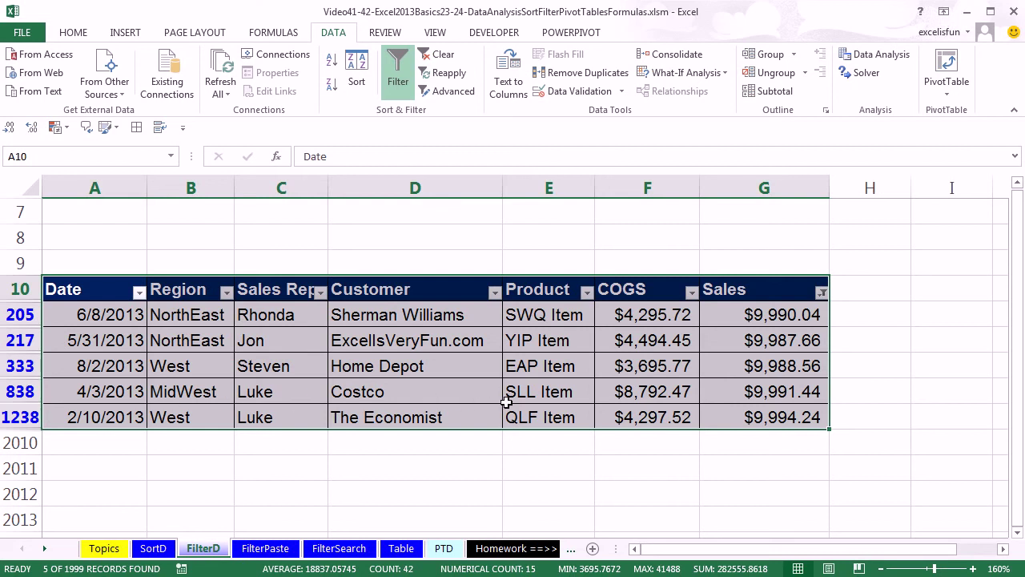
# Step: Copy the filtered top 5 sales records and paste them at cell A354 of the FilterPaste sheet, beneath the last-week records
pyautogui.hotkey('ctrl', 'c')
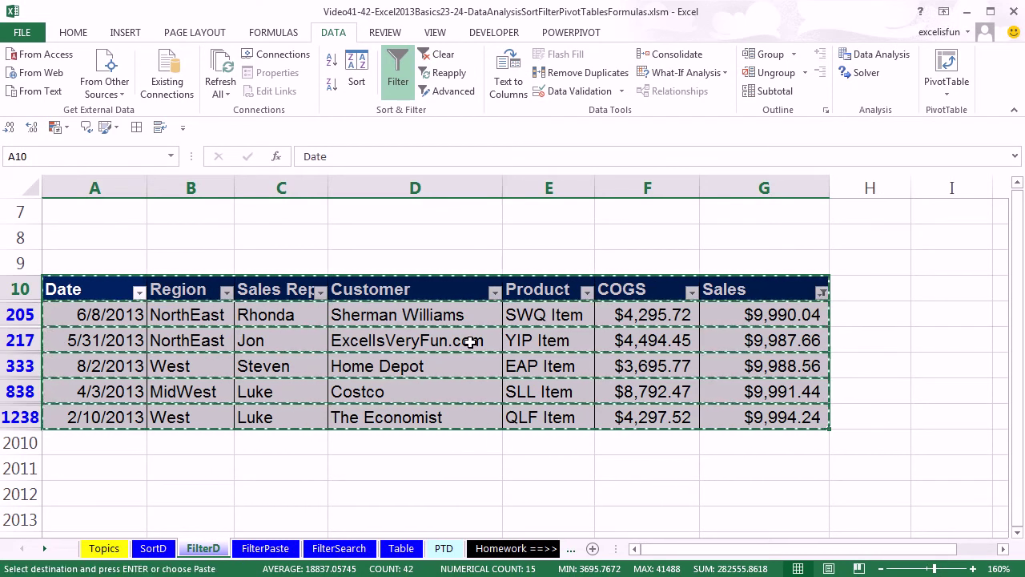
pyautogui.click(273, 556)
pyautogui.click(32, 388)
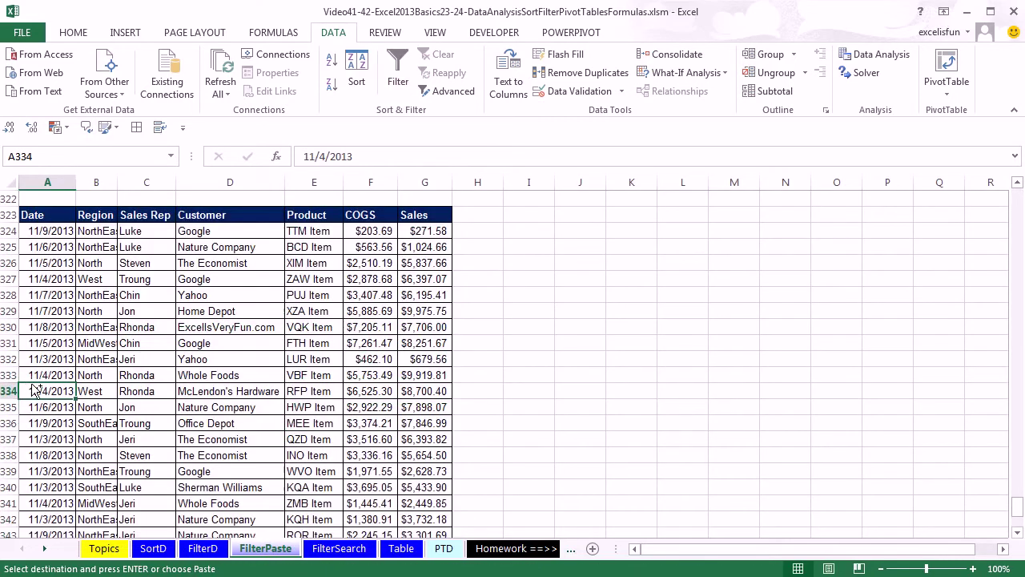
pyautogui.hotkey('ctrl', 'Down')
pyautogui.scroll(-3, 72, 388)
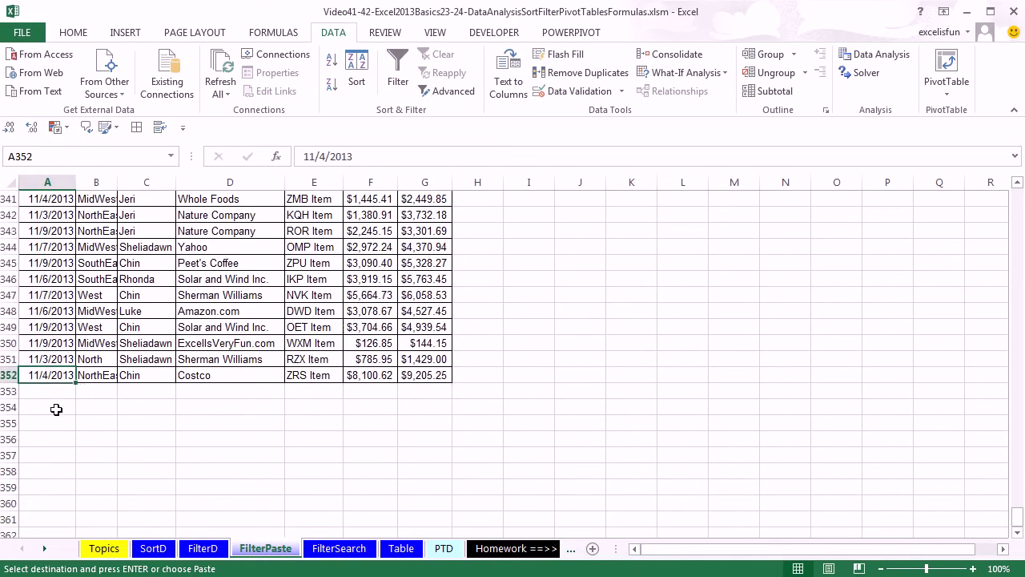
pyautogui.click(56, 409)
pyautogui.hotkey('ctrl', 'v')
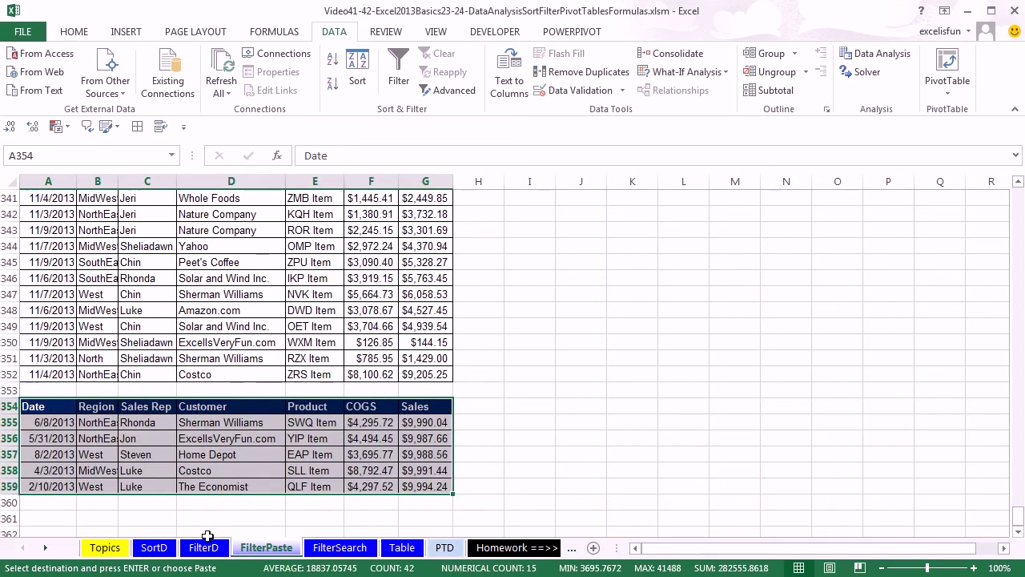
# Step: Return to the FilterD sheet, cancel the copy mode and clear the Sales filter
pyautogui.click(202, 551)
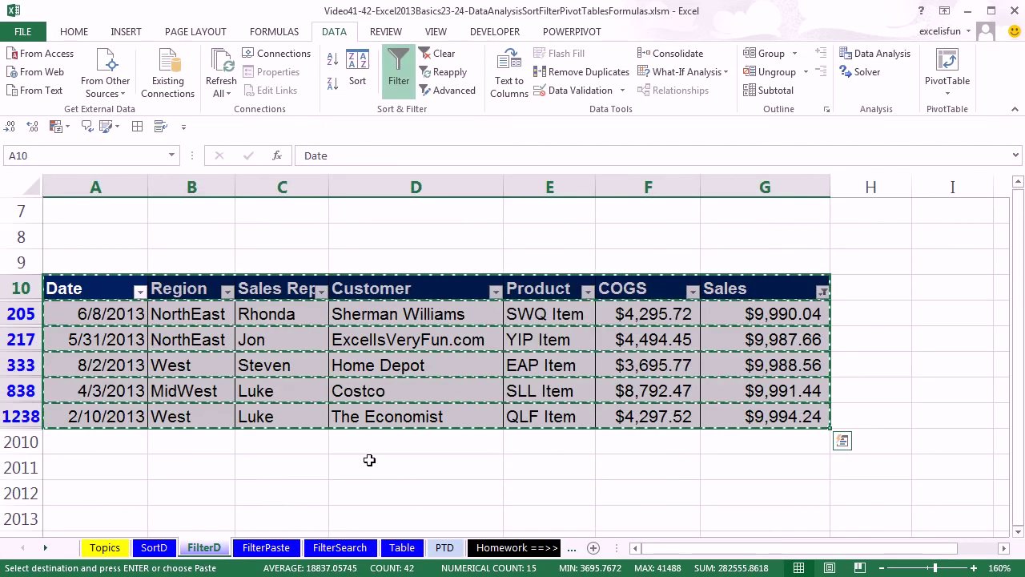
pyautogui.press('Escape')
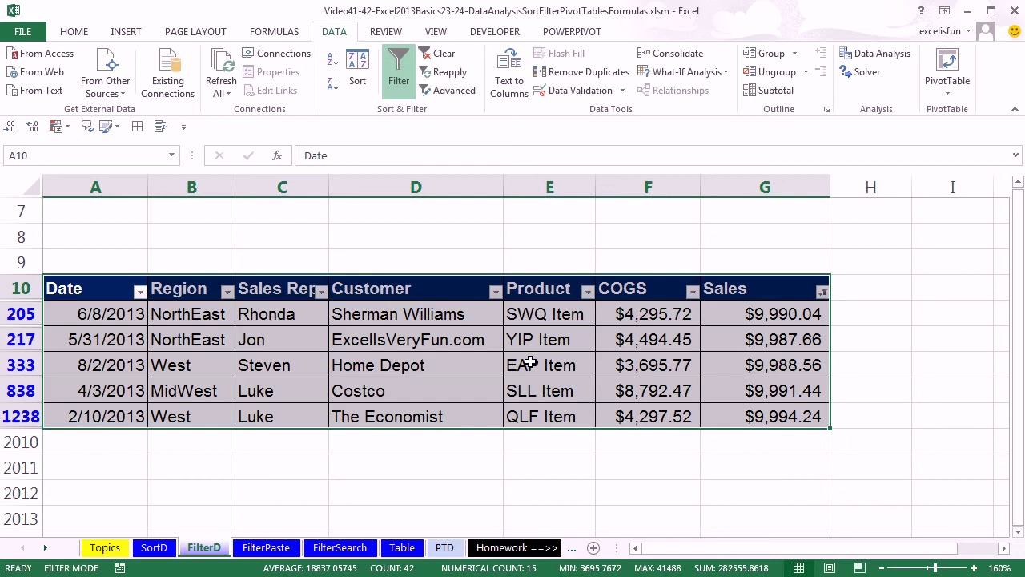
pyautogui.click(430, 57)
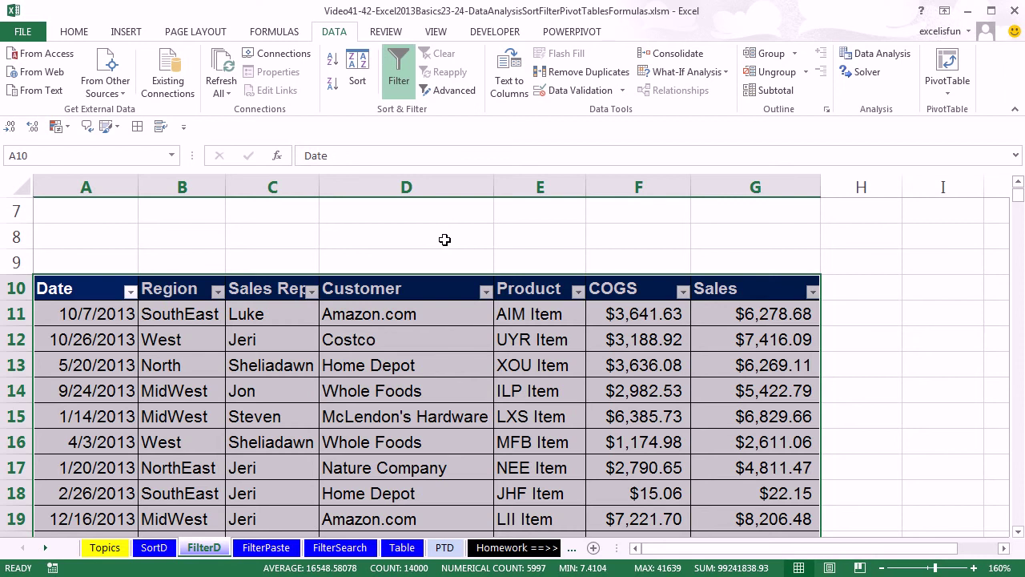
# Step: Examine the sales rep, region and date of the yellow-highlighted record in row 194
pyautogui.click(274, 316)
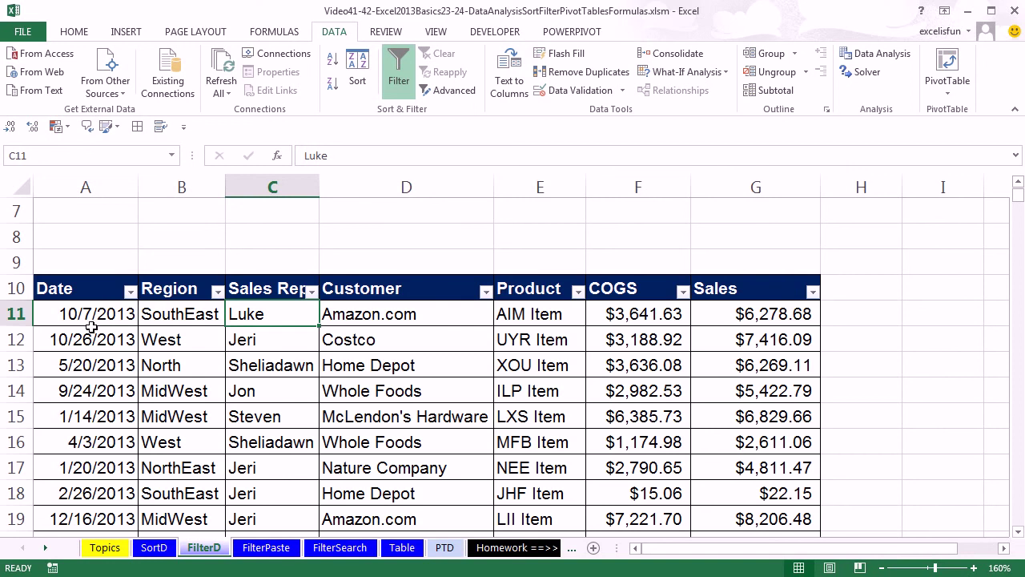
pyautogui.scroll(-10, 576, 440)
pyautogui.scroll(-20, 560, 422)
pyautogui.scroll(-20, 554, 395)
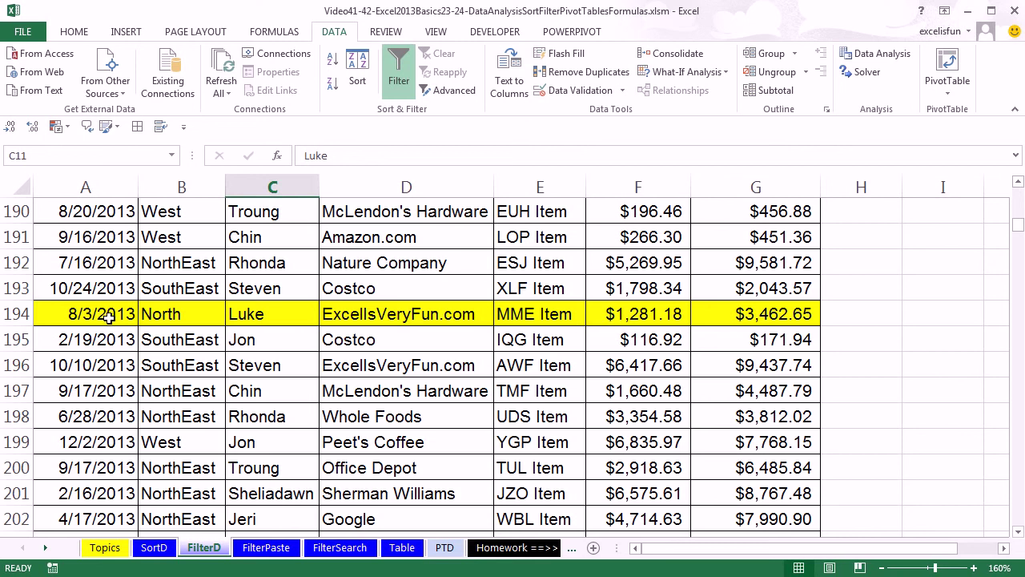
pyautogui.click(275, 314)
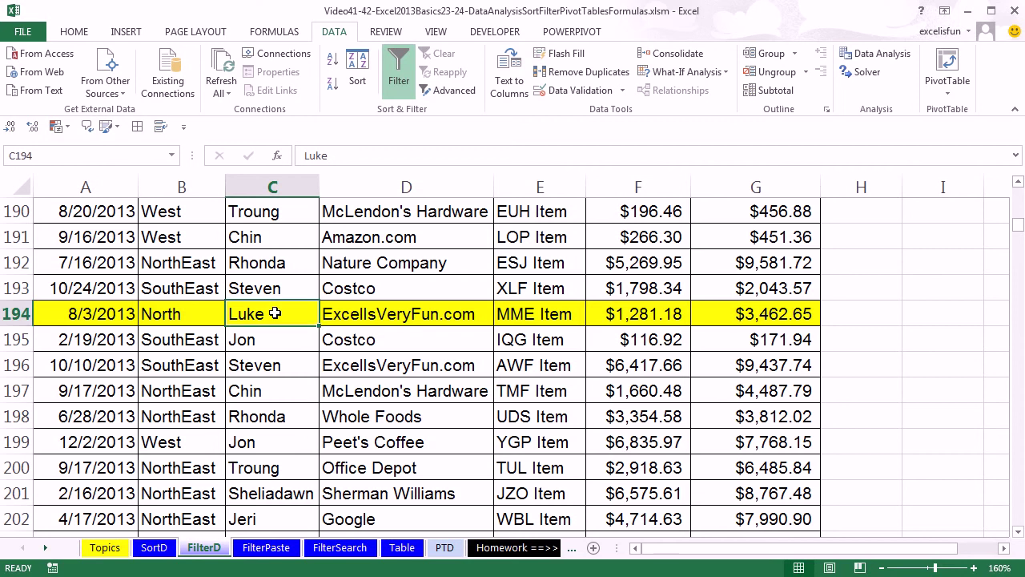
pyautogui.click(186, 316)
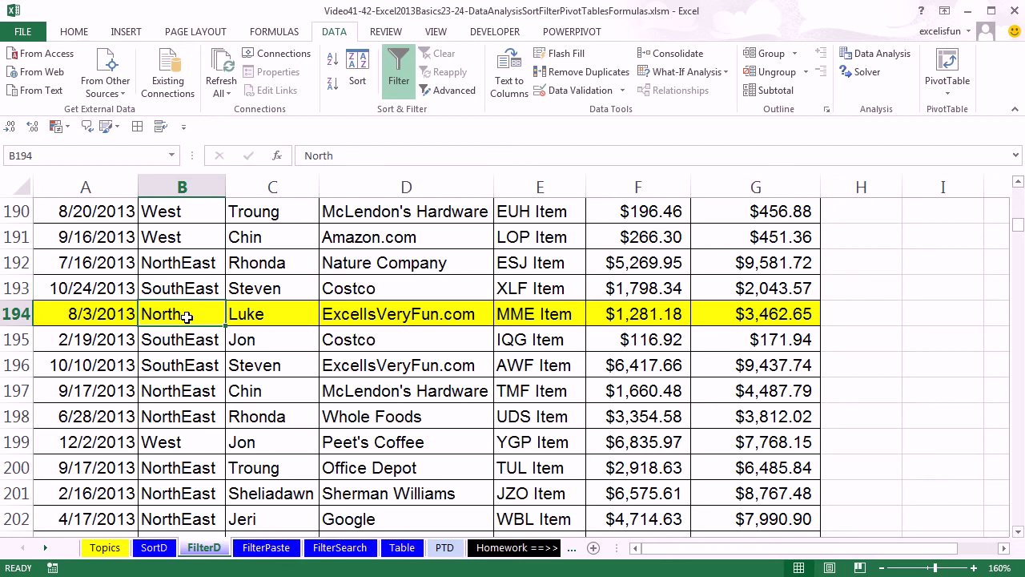
pyautogui.click(105, 315)
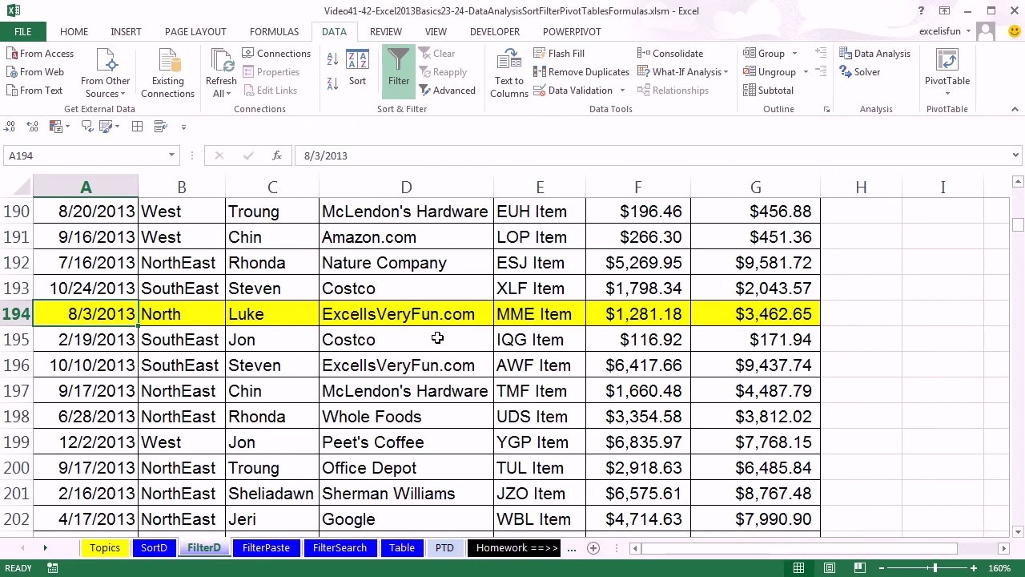
# Step: Filter the Sales Rep column to show only the rep named in the highlighted row 194
pyautogui.hotkey('ctrl', 'Up')
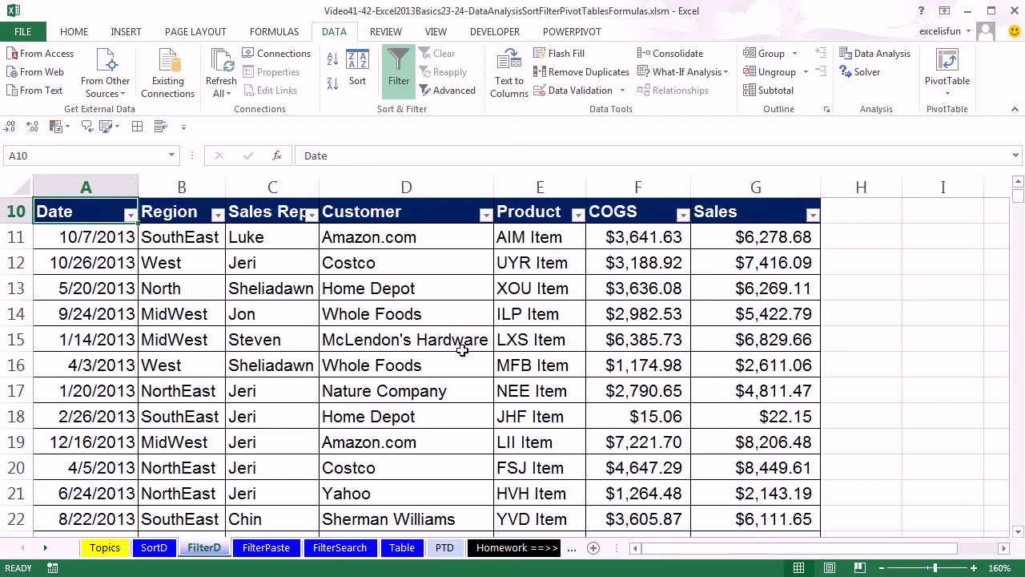
pyautogui.scroll(1, 463, 350)
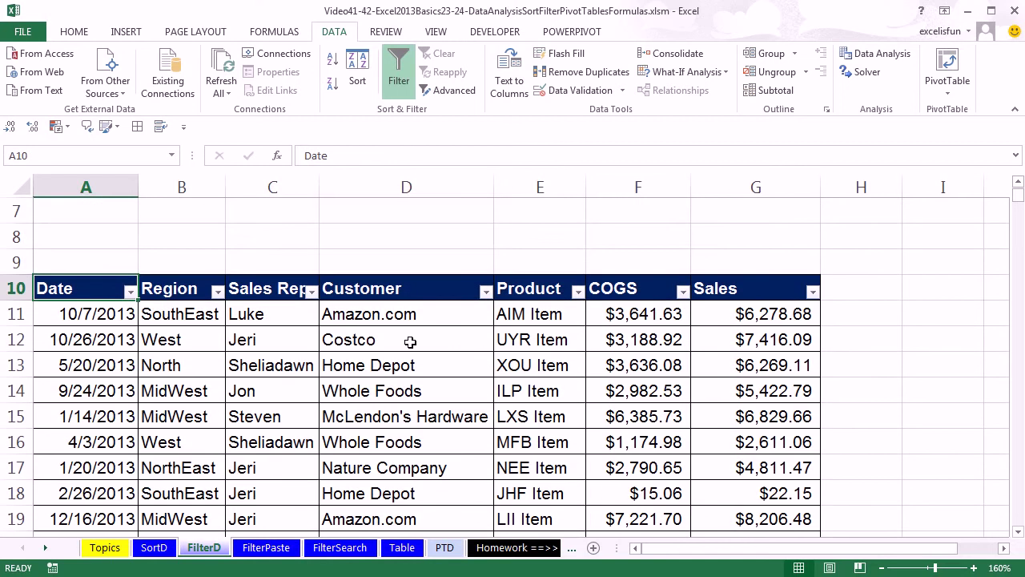
pyautogui.click(311, 292)
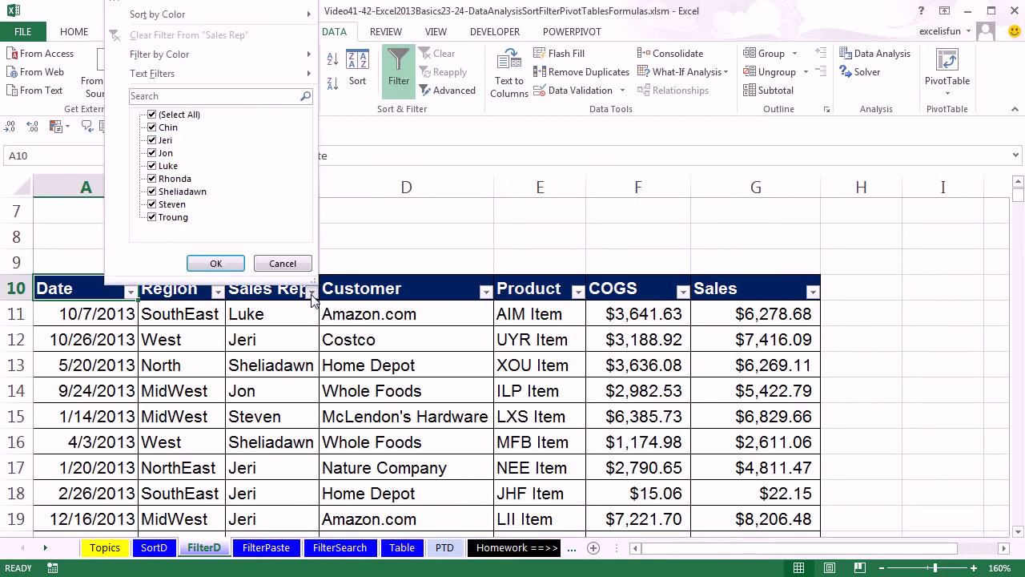
pyautogui.click(155, 120)
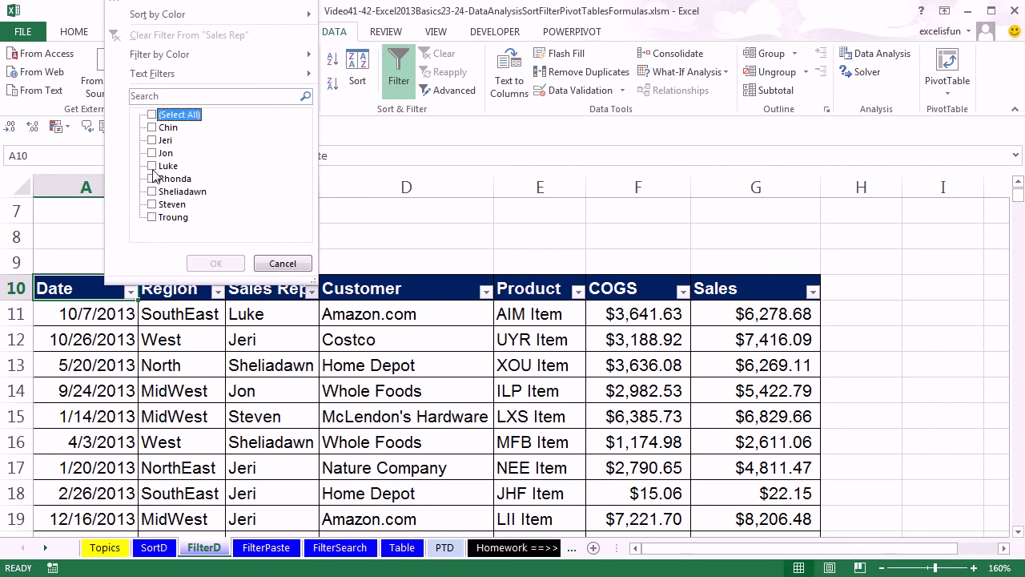
pyautogui.click(153, 167)
pyautogui.click(215, 263)
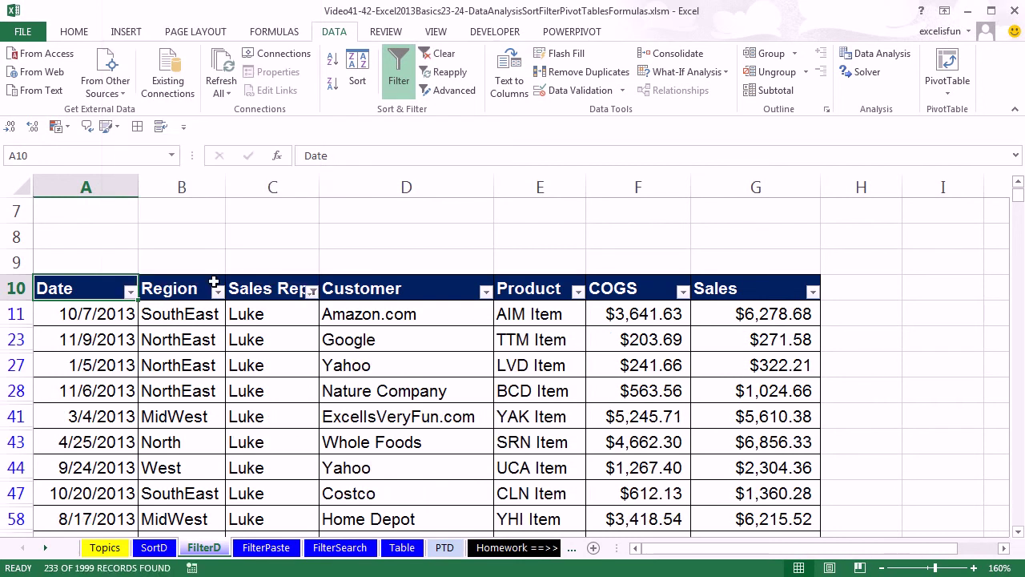
# Step: Narrow the filtered records to the North region only
pyautogui.click(218, 293)
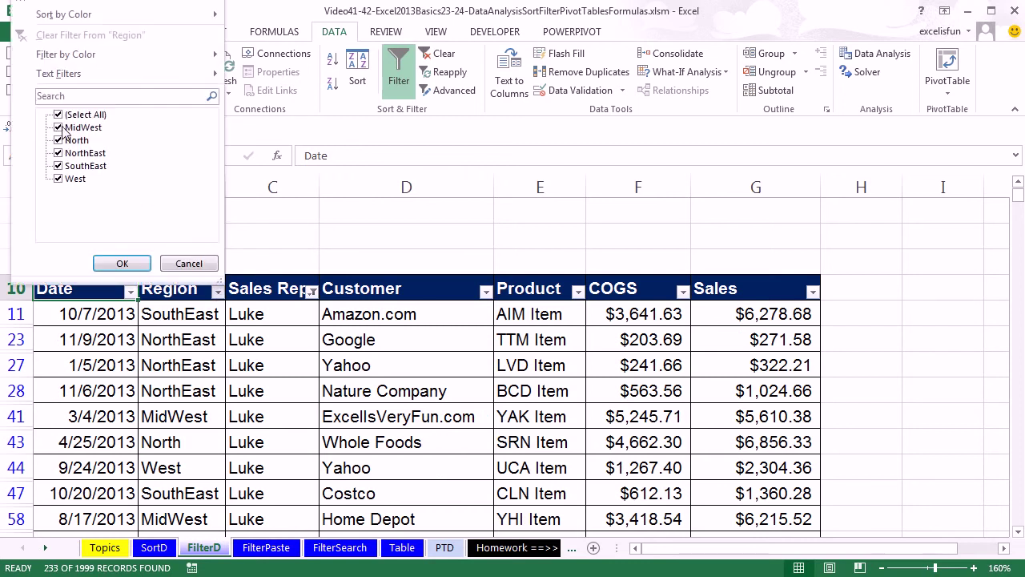
pyautogui.click(58, 116)
pyautogui.click(58, 140)
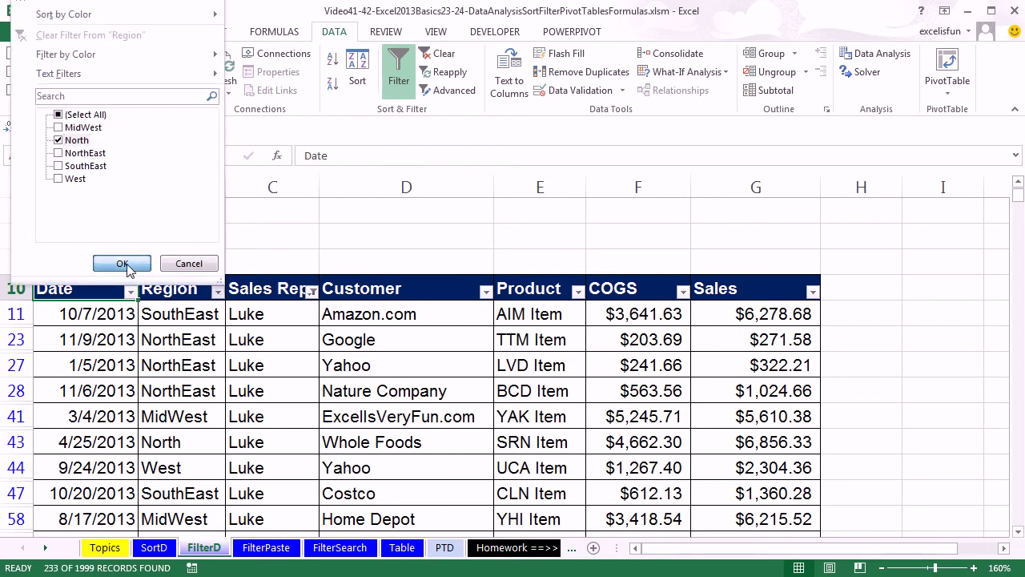
pyautogui.click(121, 262)
# Step: Filter the Date column to show only records from last quarter
pyautogui.click(131, 291)
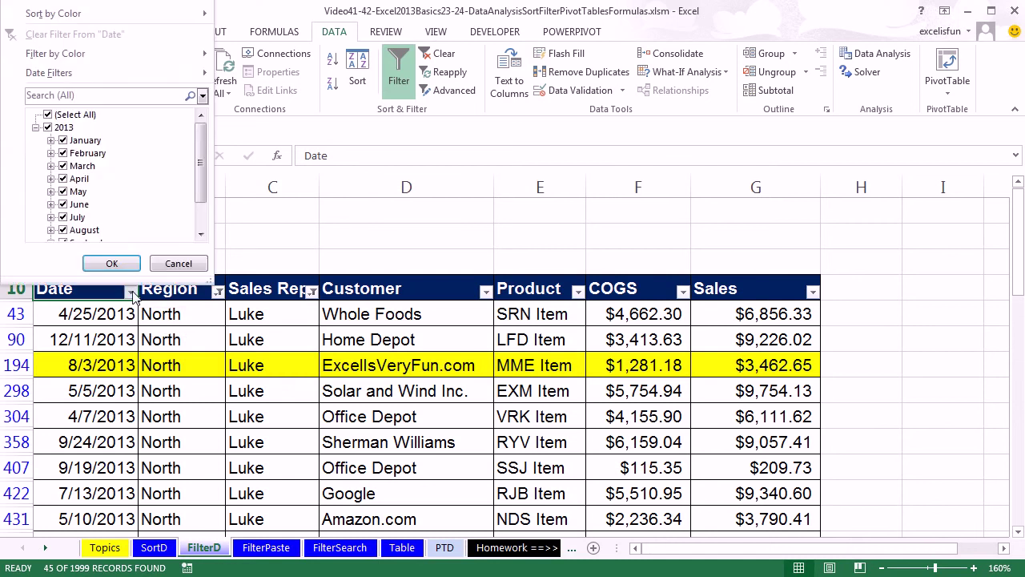
pyautogui.click(60, 74)
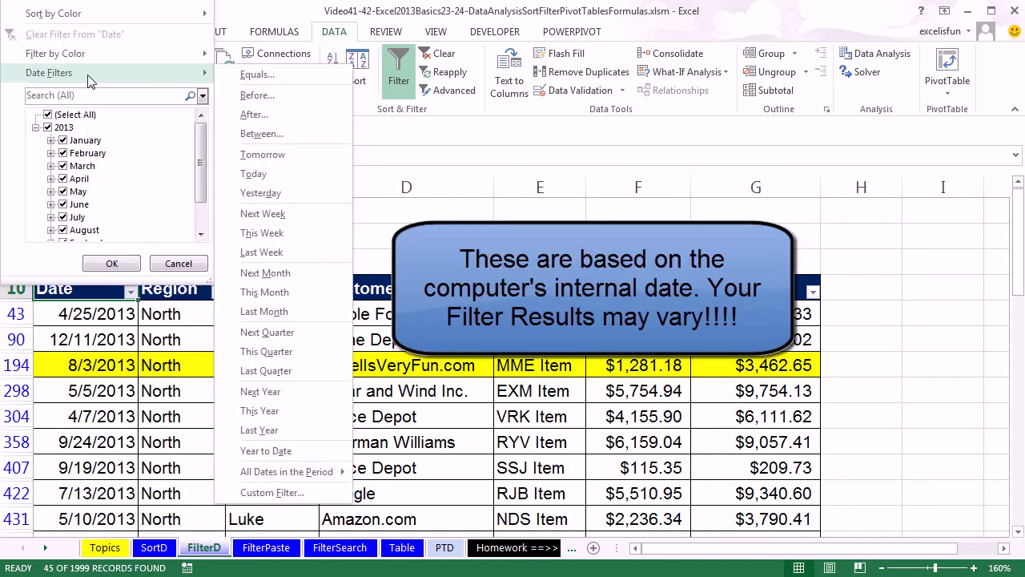
pyautogui.click(280, 375)
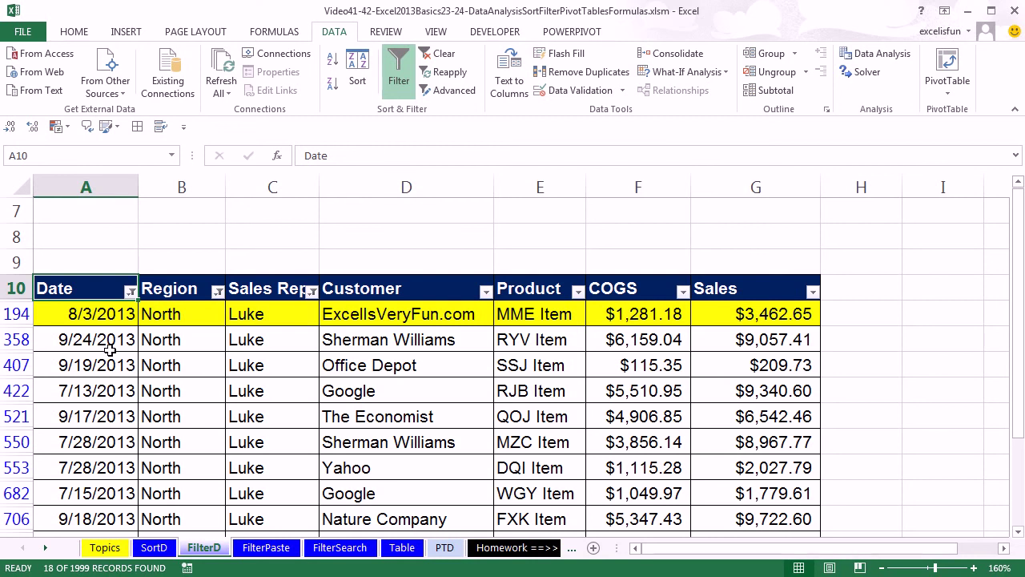
# Step: Copy the records filtered by rep, region and quarter, paste them at cell A362 of the FilterPaste sheet and go to the last pasted row
pyautogui.hotkey('ctrl', 'a')
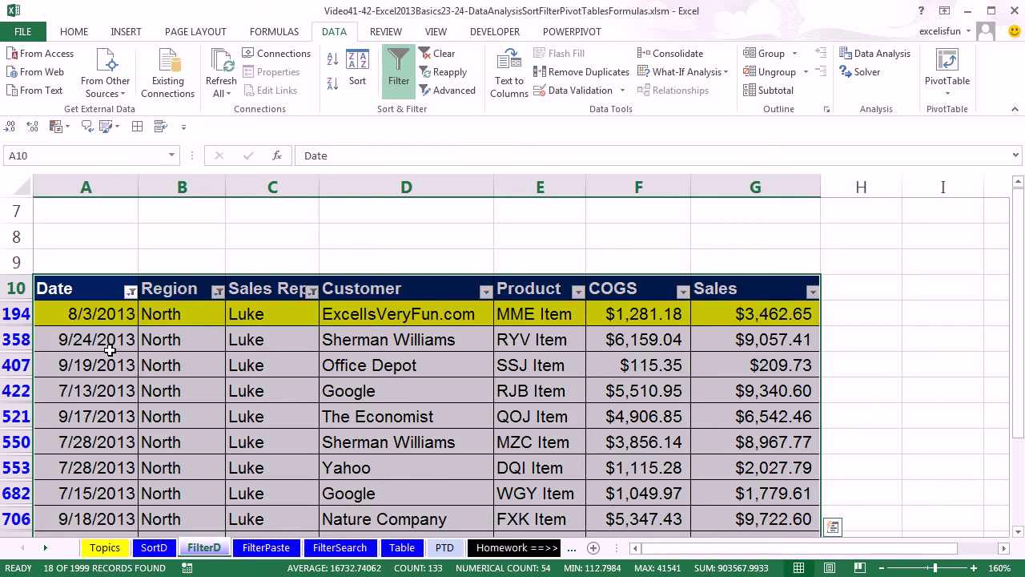
pyautogui.hotkey('ctrl', 'c')
pyautogui.click(267, 548)
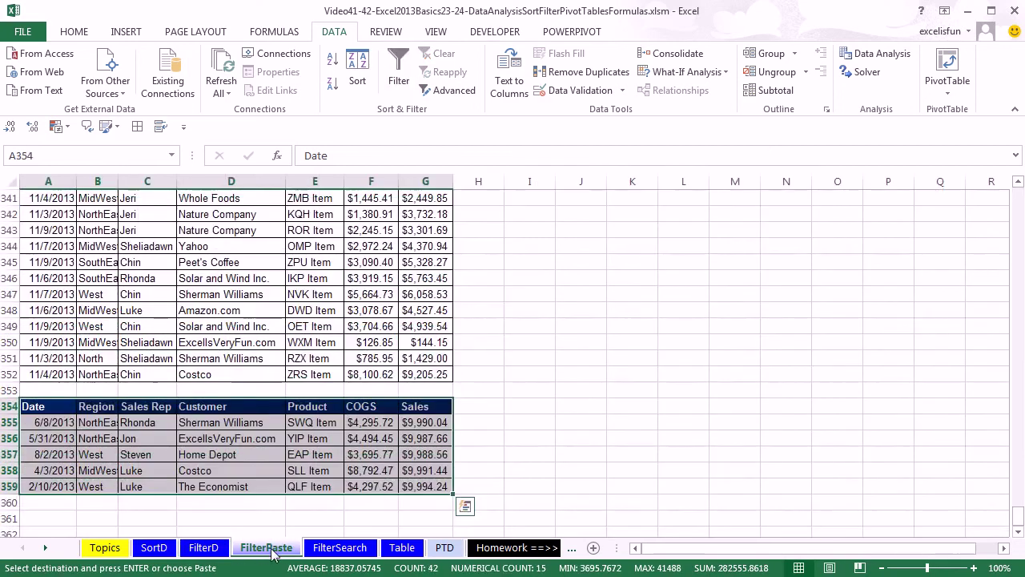
pyautogui.scroll(-2, 80, 489)
pyautogui.click(50, 435)
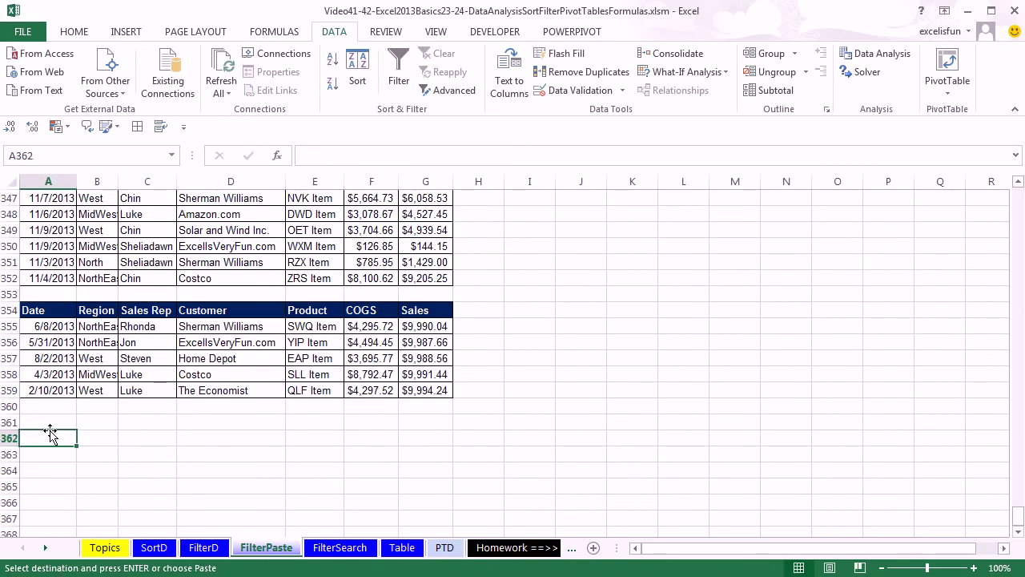
pyautogui.hotkey('ctrl', 'v')
pyautogui.click(68, 490)
pyautogui.click(69, 481)
pyautogui.hotkey('ctrl', 'Down')
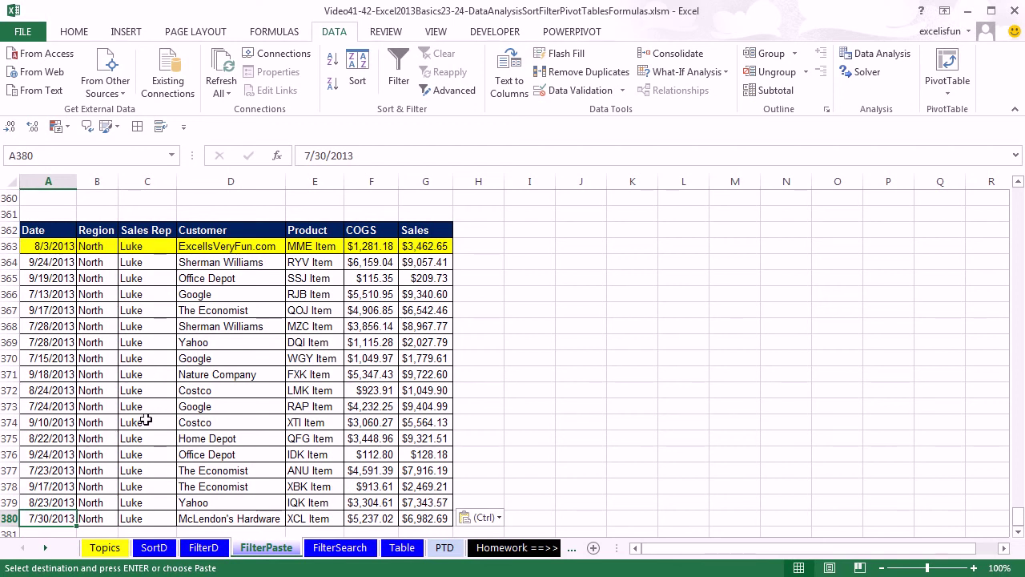
# Step: Go back to the FilterD sheet, cancel the copy mode and clear the Date, Region and Sales Rep filters
pyautogui.click(204, 547)
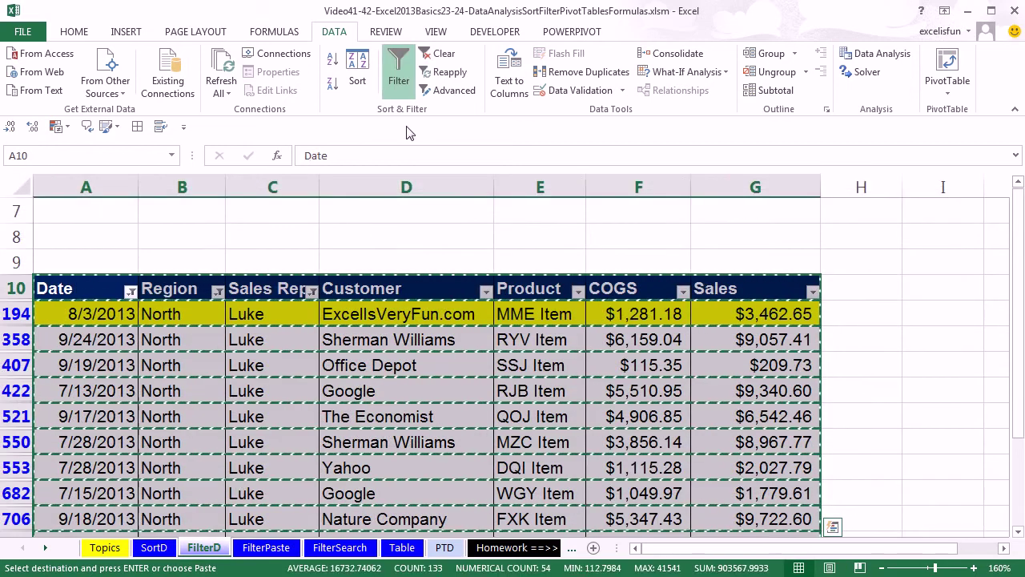
pyautogui.press('Escape')
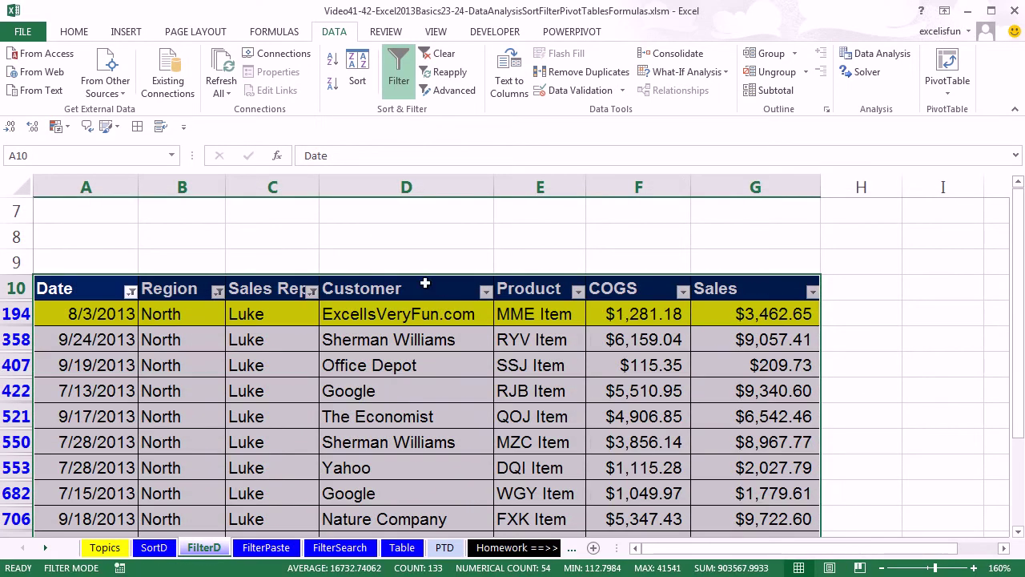
pyautogui.click(439, 56)
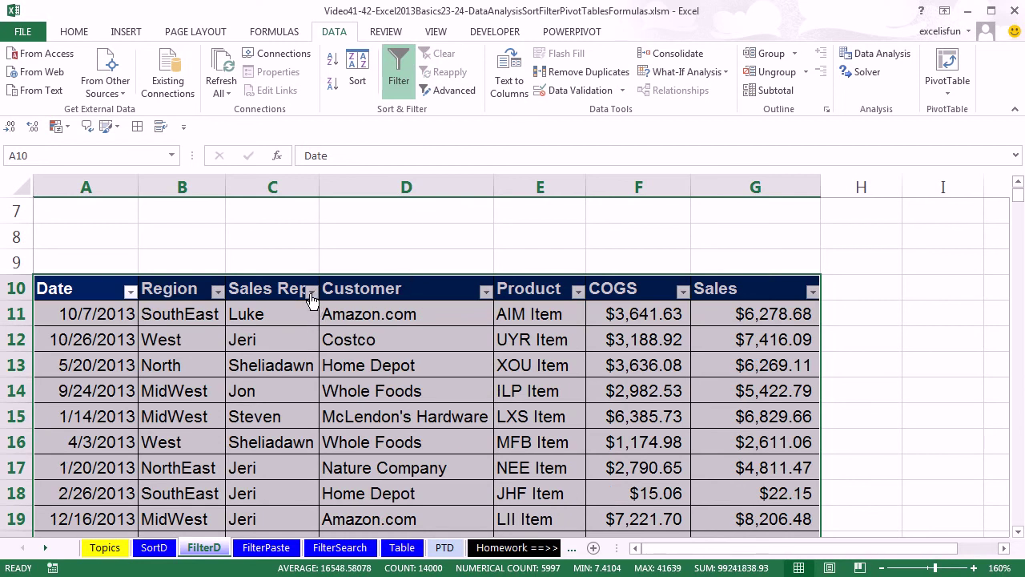
# Step: Filter the Sales Rep column to show only the two reps who appear in rows 11 and 15
pyautogui.click(310, 294)
pyautogui.click(152, 115)
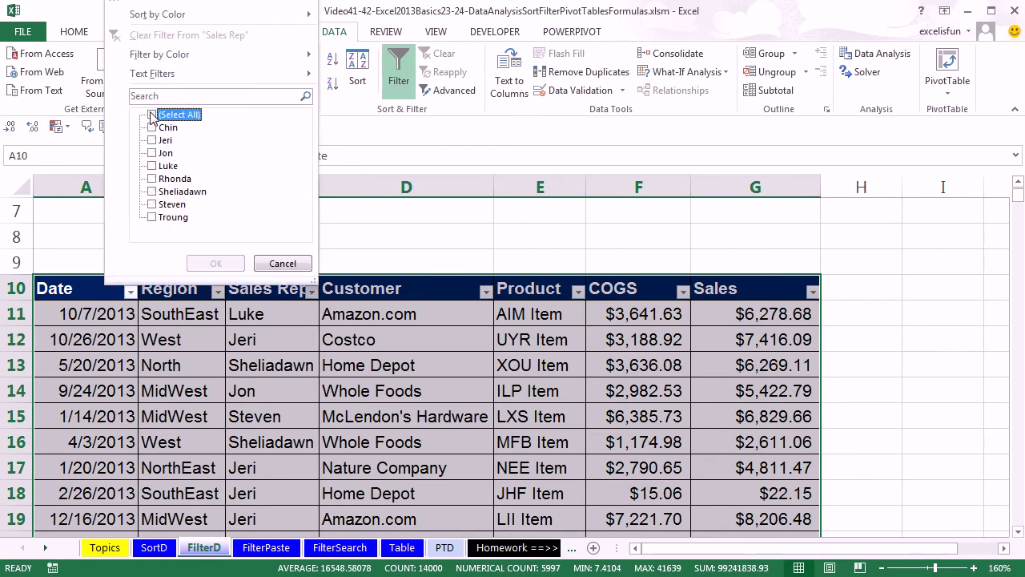
pyautogui.click(153, 166)
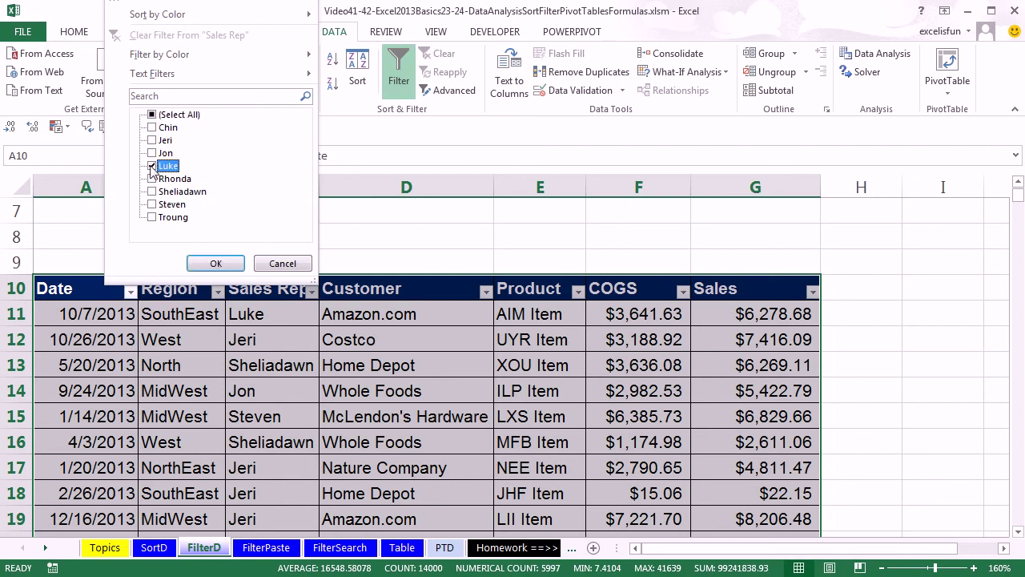
pyautogui.click(153, 205)
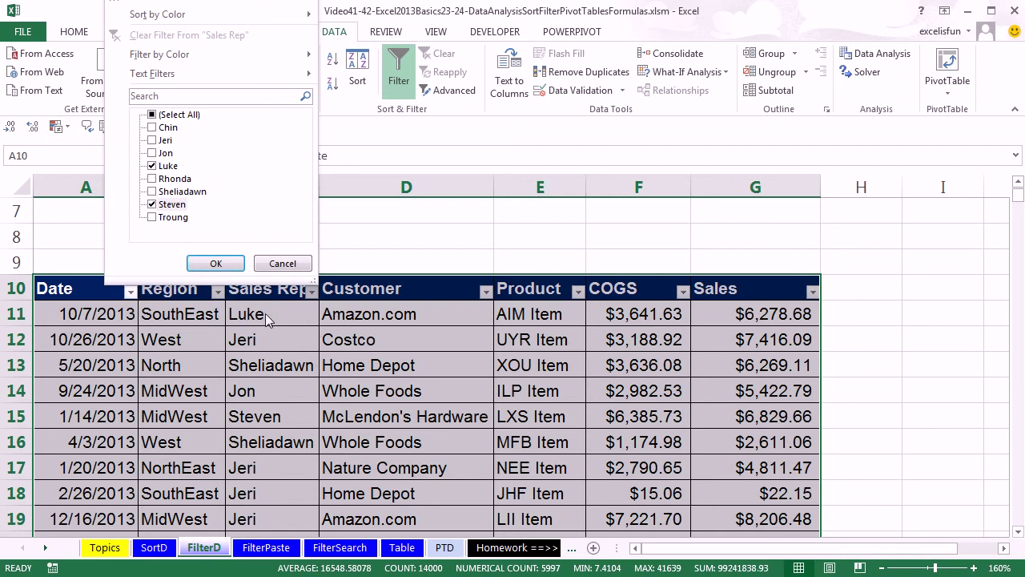
pyautogui.click(216, 265)
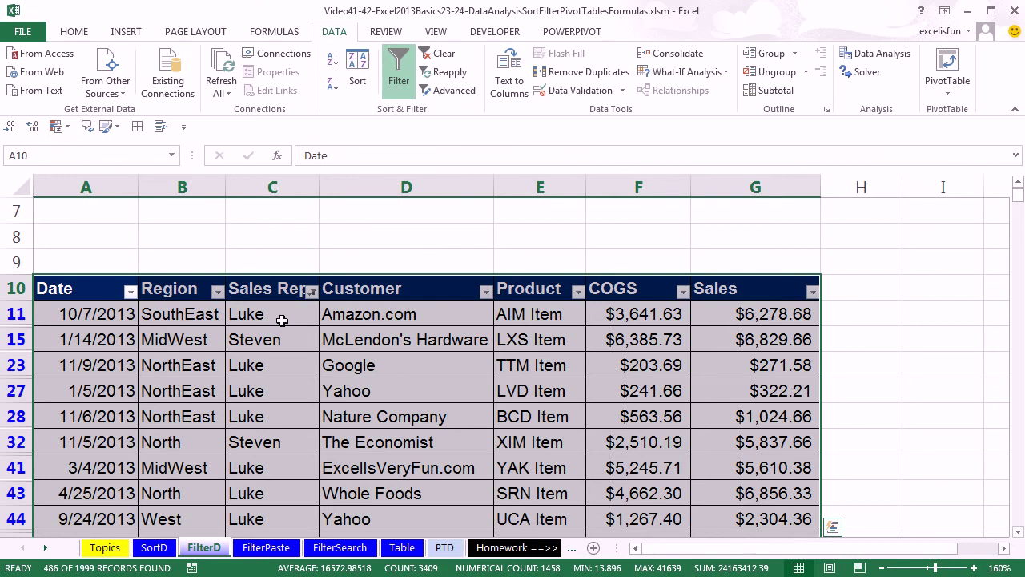
pyautogui.scroll(-2, 270, 364)
pyautogui.scroll(-1, 270, 363)
pyautogui.scroll(4, 264, 365)
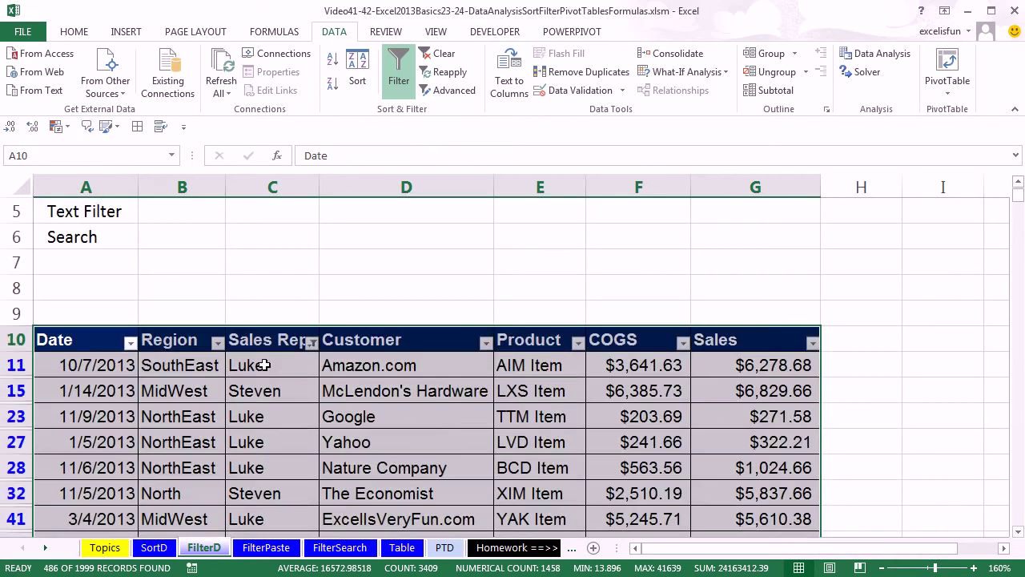
# Step: Copy the records filtered for the two sales reps and paste them at cell A383 of the FilterPaste sheet
pyautogui.click(264, 365)
pyautogui.hotkey('ctrl', 'a')
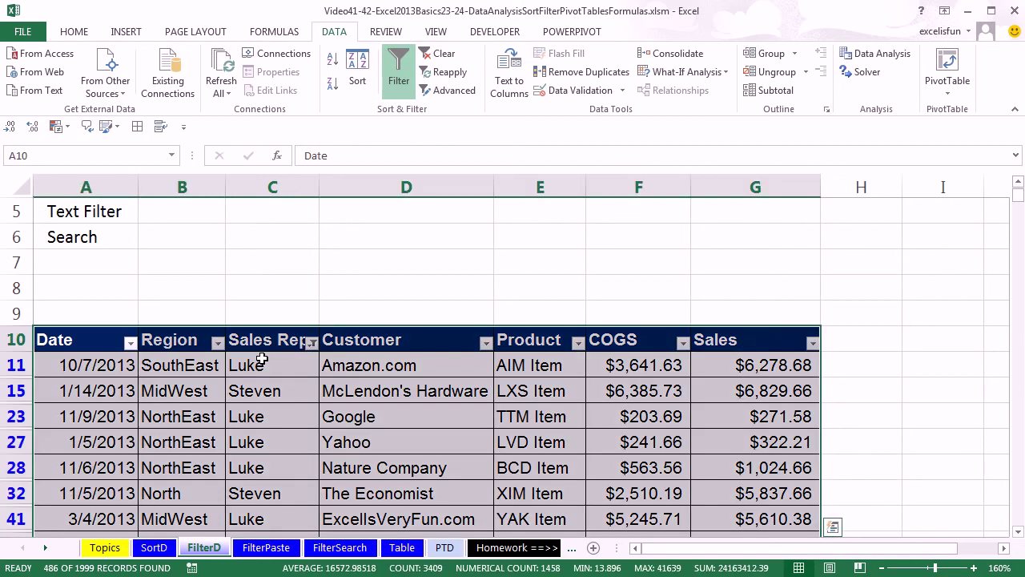
pyautogui.hotkey('ctrl', 'c')
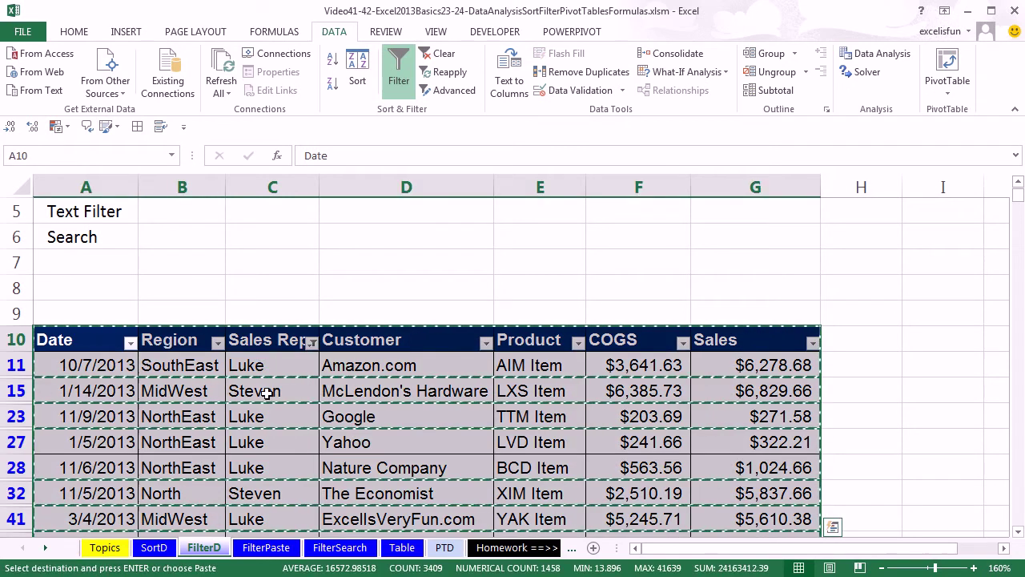
pyautogui.click(266, 547)
pyautogui.scroll(-4, 111, 375)
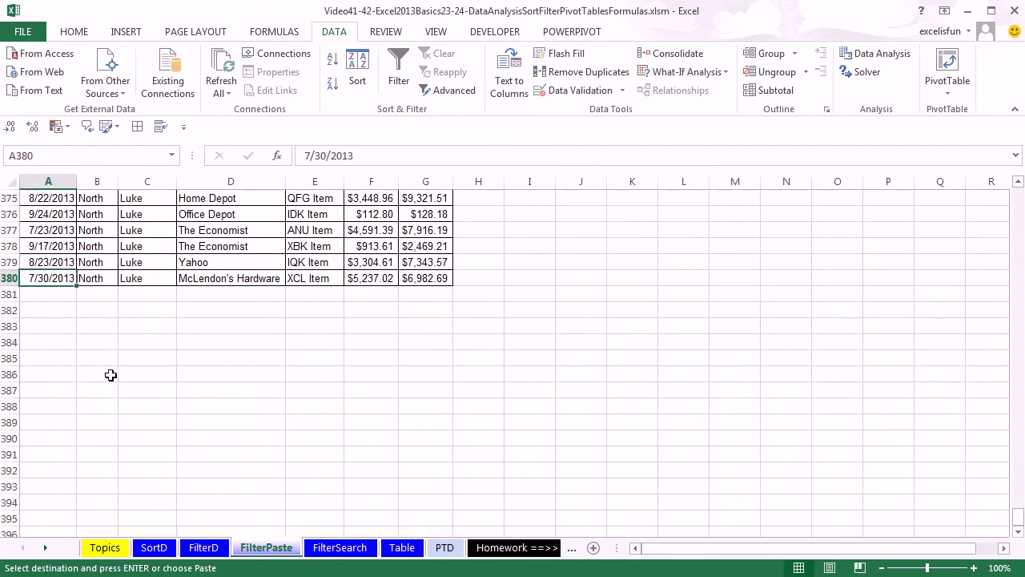
pyautogui.click(39, 322)
pyautogui.hotkey('ctrl', 'v')
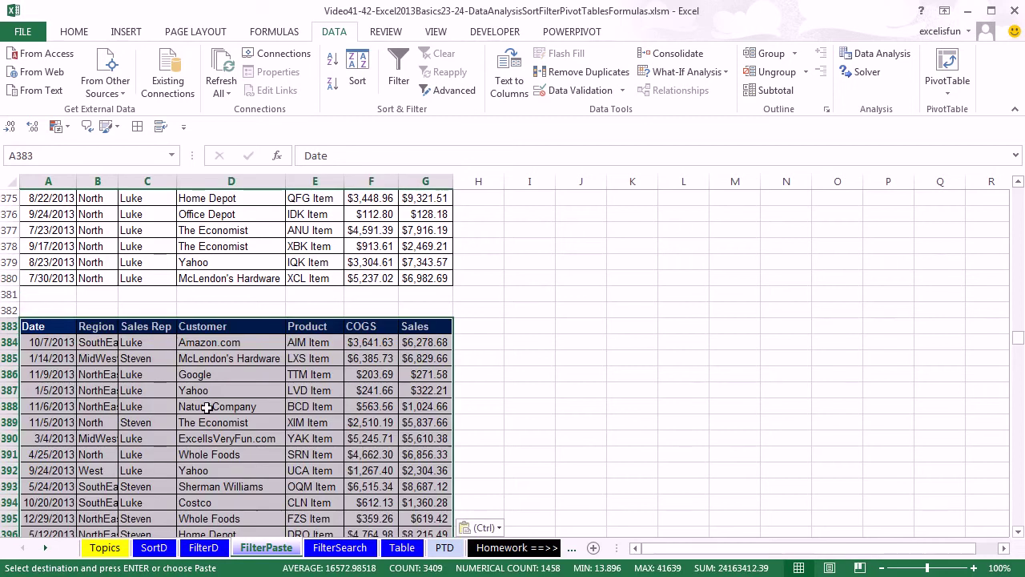
# Step: Return to the FilterD sheet, cancel the copy mode and clear the Sales Rep filter
pyautogui.click(211, 550)
pyautogui.click(281, 386)
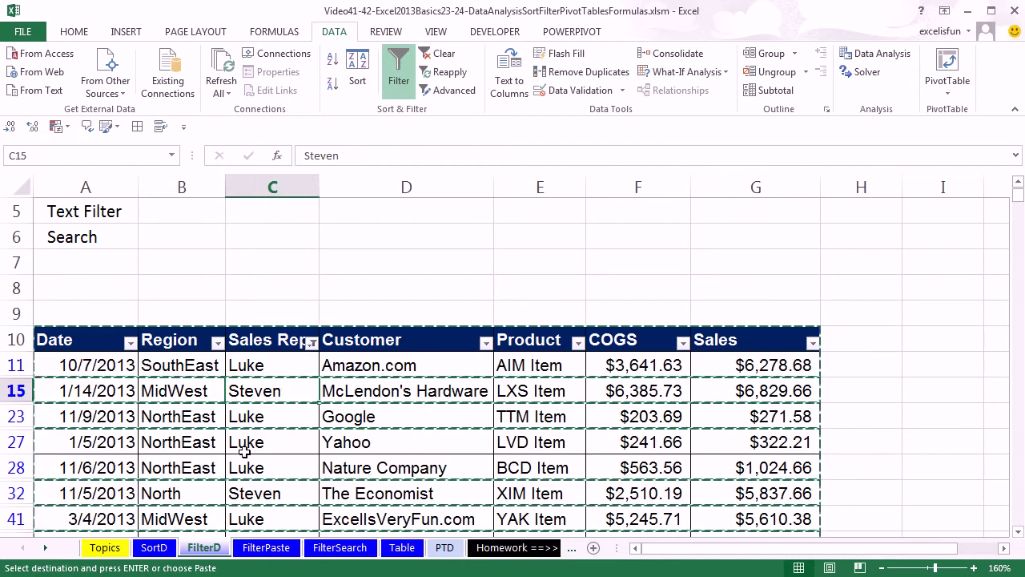
pyautogui.press('Escape')
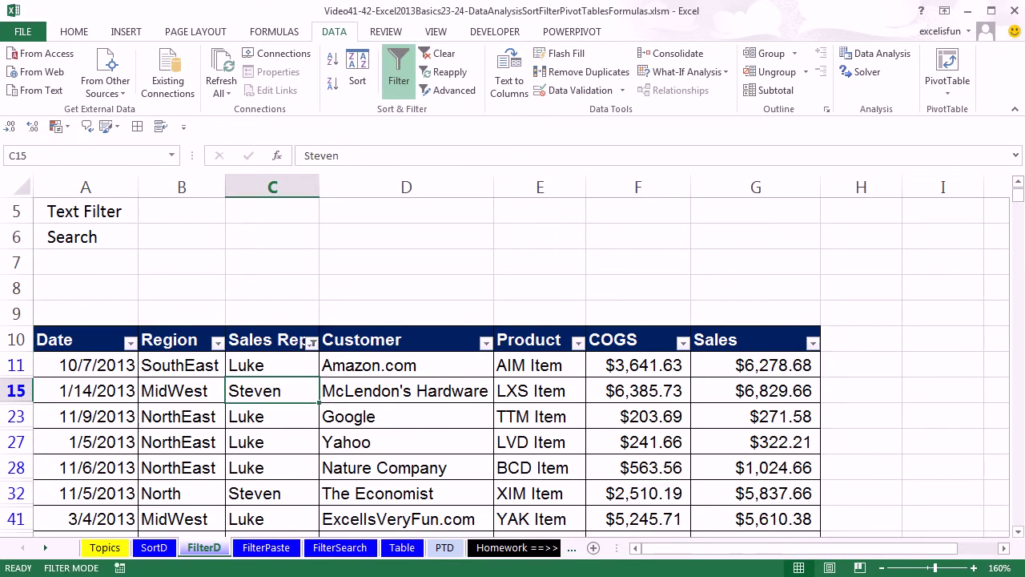
pyautogui.click(439, 53)
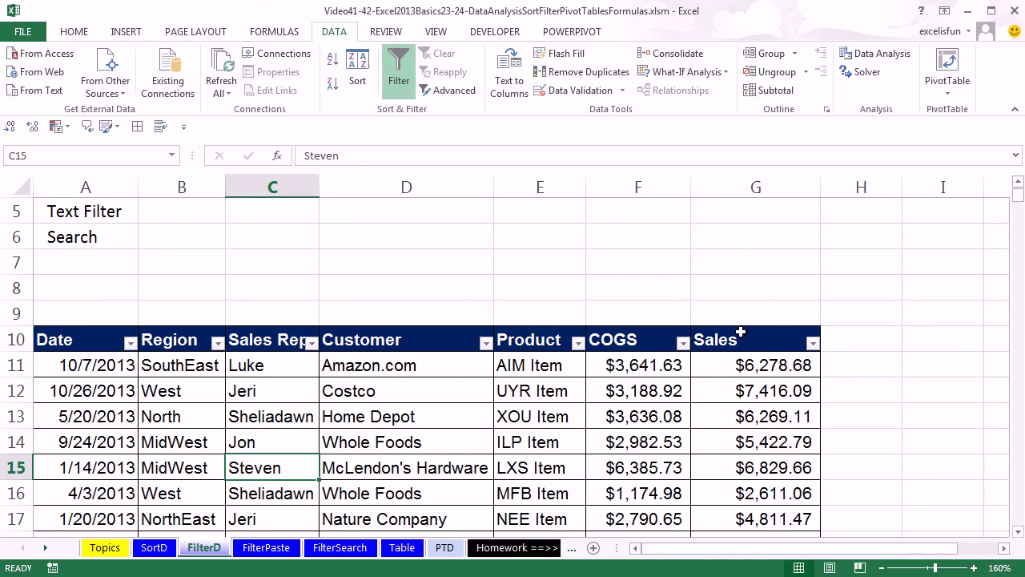
# Step: Filter the Sales column to show only the top 5 items
pyautogui.click(813, 344)
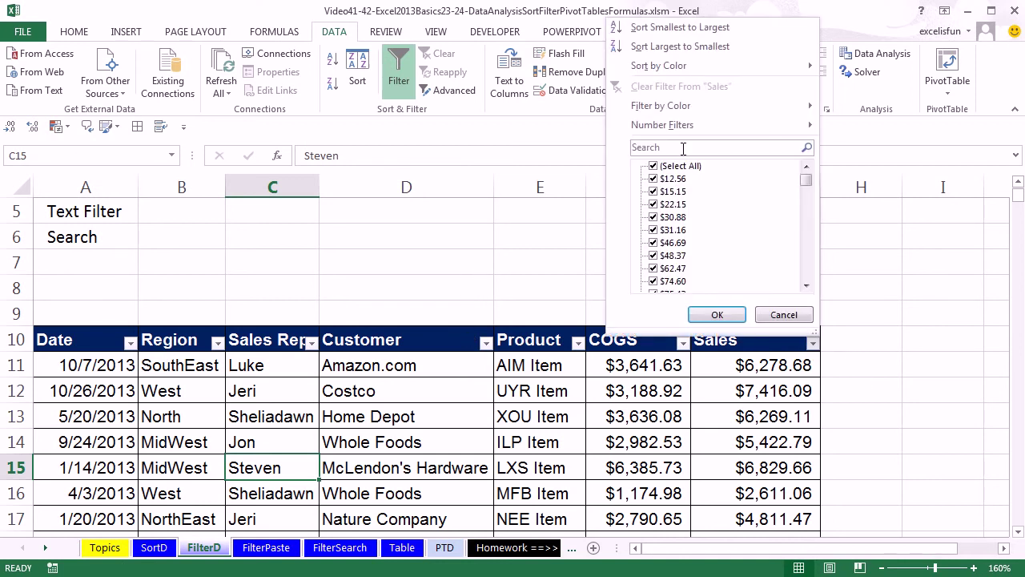
pyautogui.moveTo(675, 135)
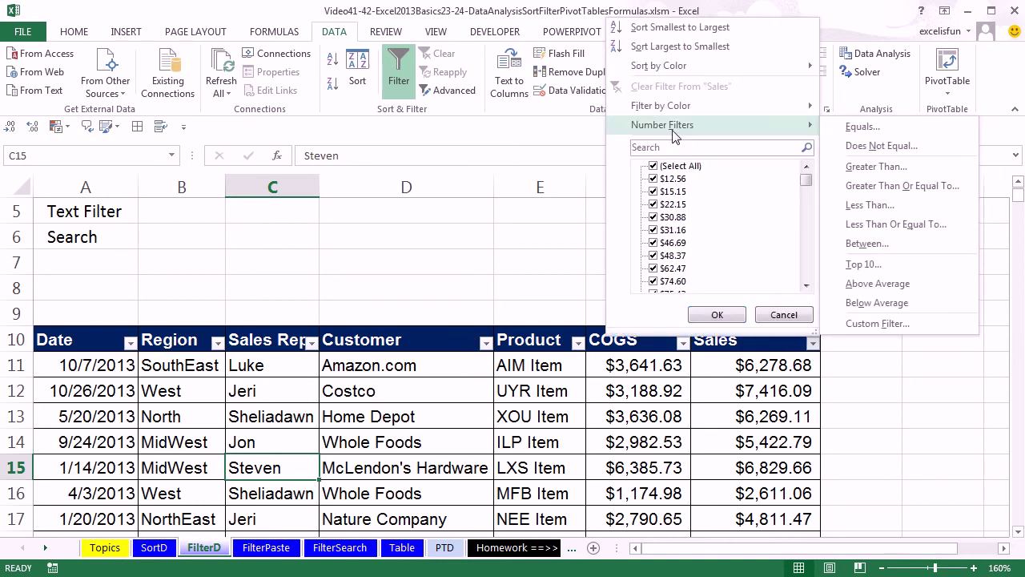
pyautogui.click(863, 264)
pyautogui.click(619, 378)
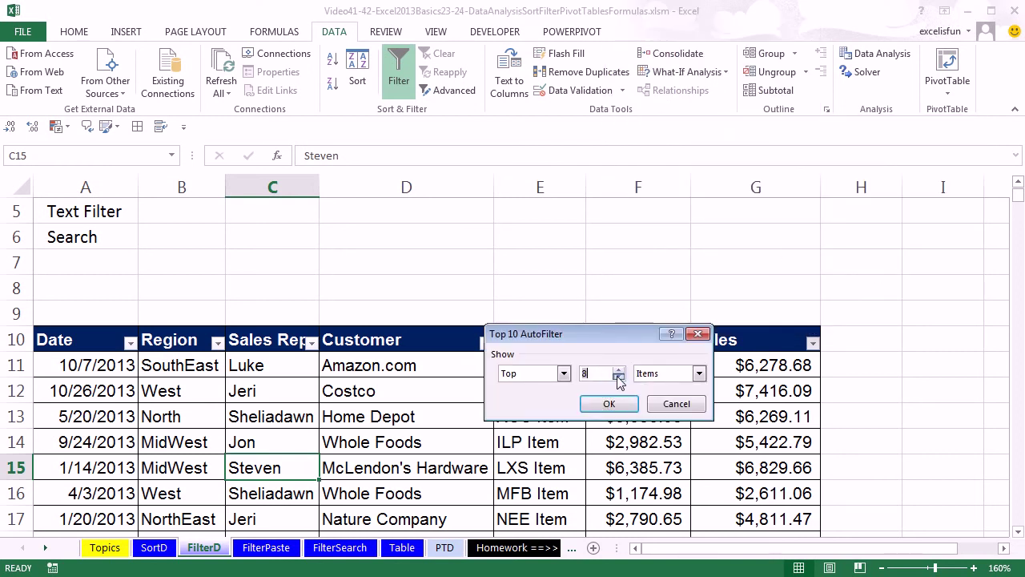
pyautogui.click(619, 378)
pyautogui.click(606, 404)
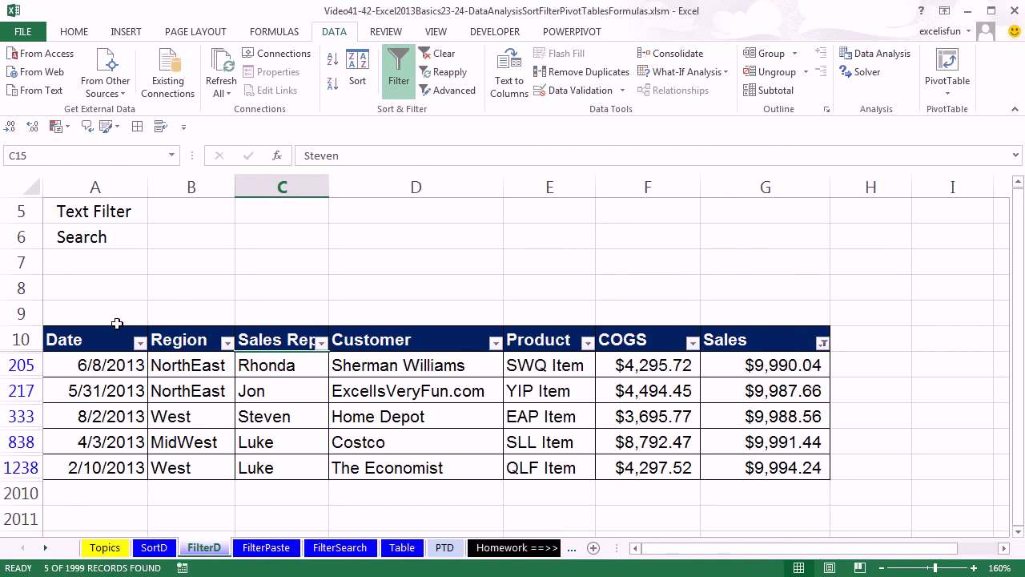
# Step: Filter the Date column to show only records from last week
pyautogui.click(140, 343)
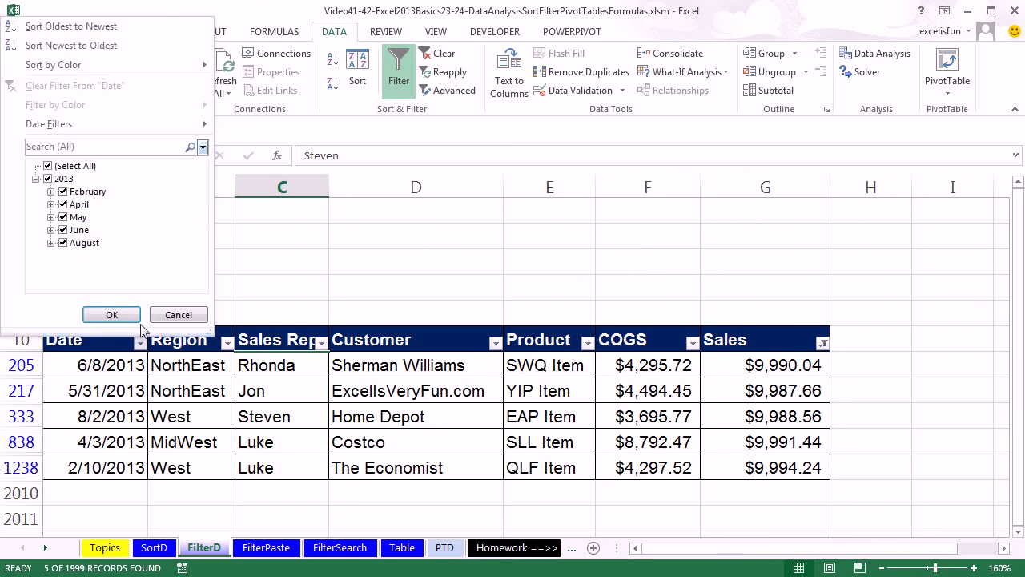
pyautogui.moveTo(79, 131)
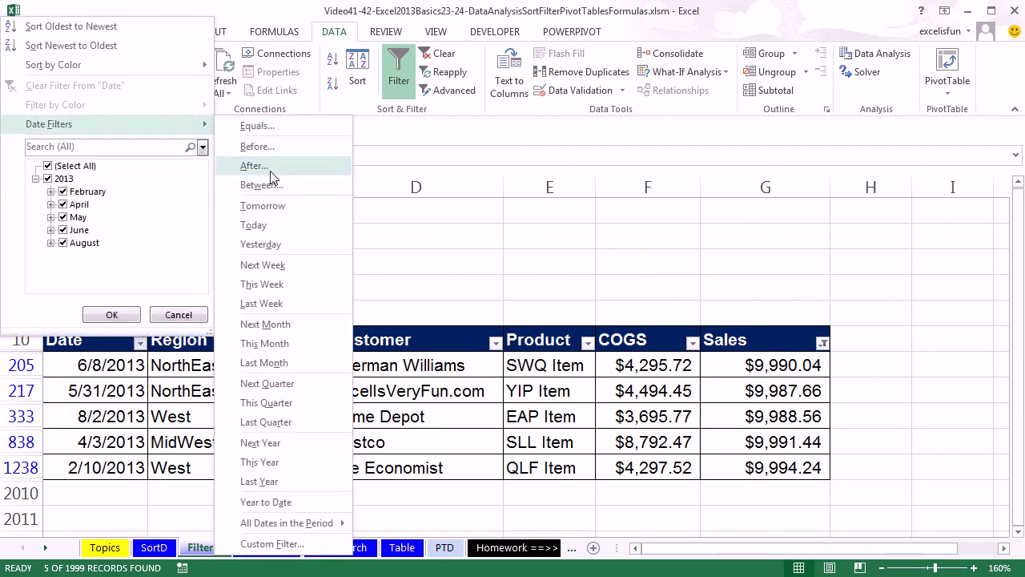
pyautogui.click(262, 304)
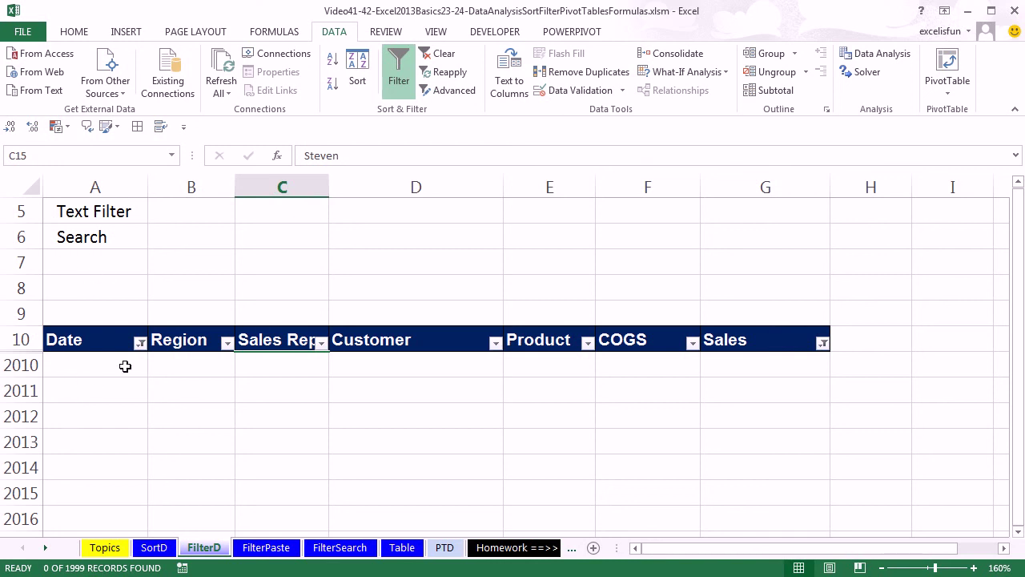
# Step: Review which date filter is active on the Date column and which number filter is active on the Sales column
pyautogui.click(141, 342)
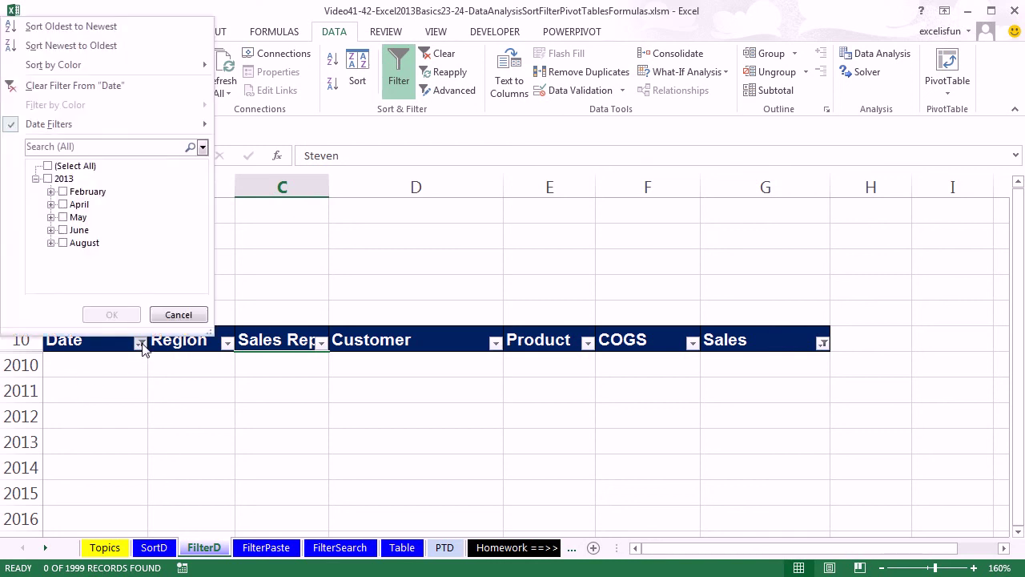
pyautogui.moveTo(89, 128)
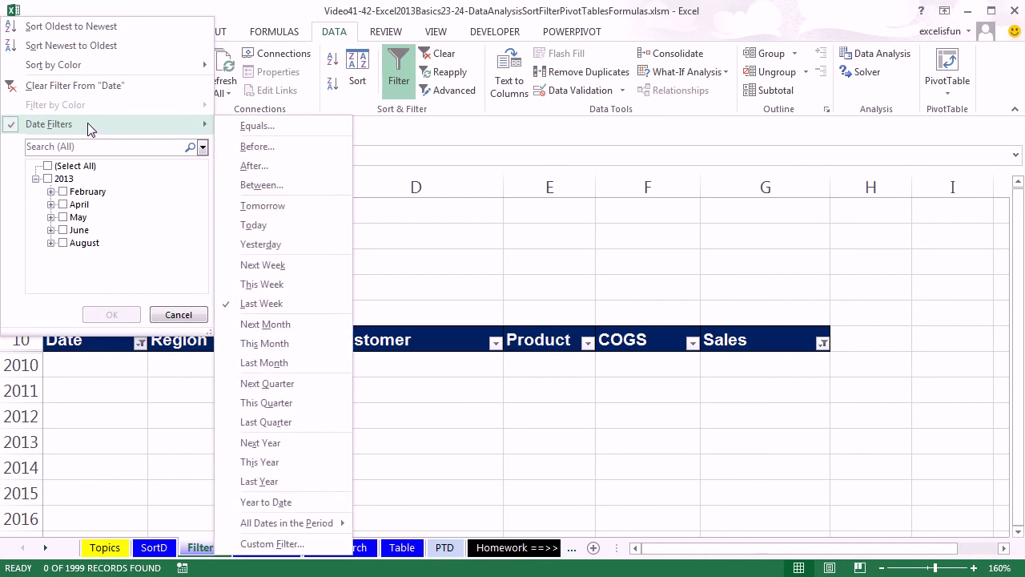
pyautogui.click(290, 303)
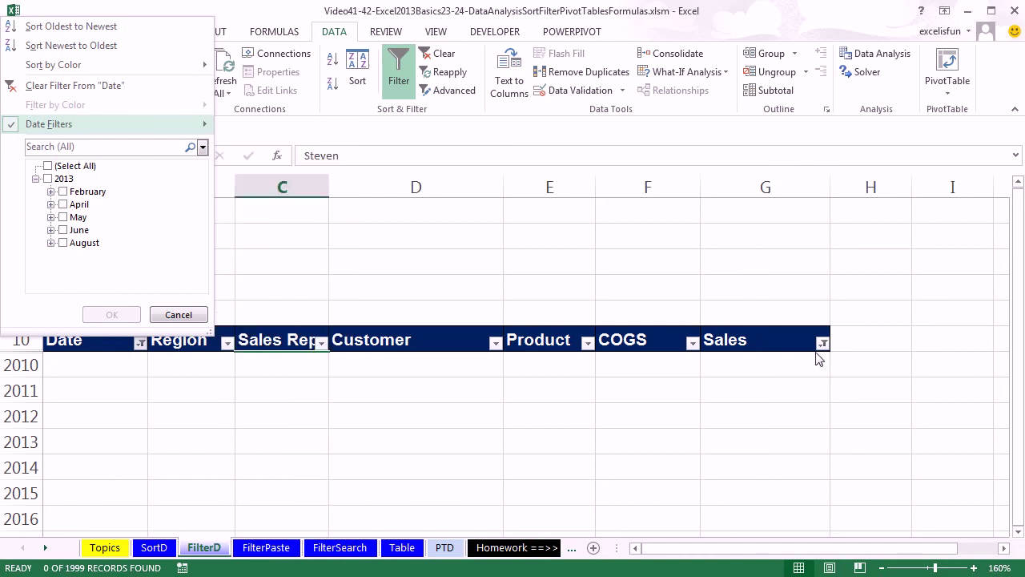
pyautogui.click(822, 343)
pyautogui.click(823, 342)
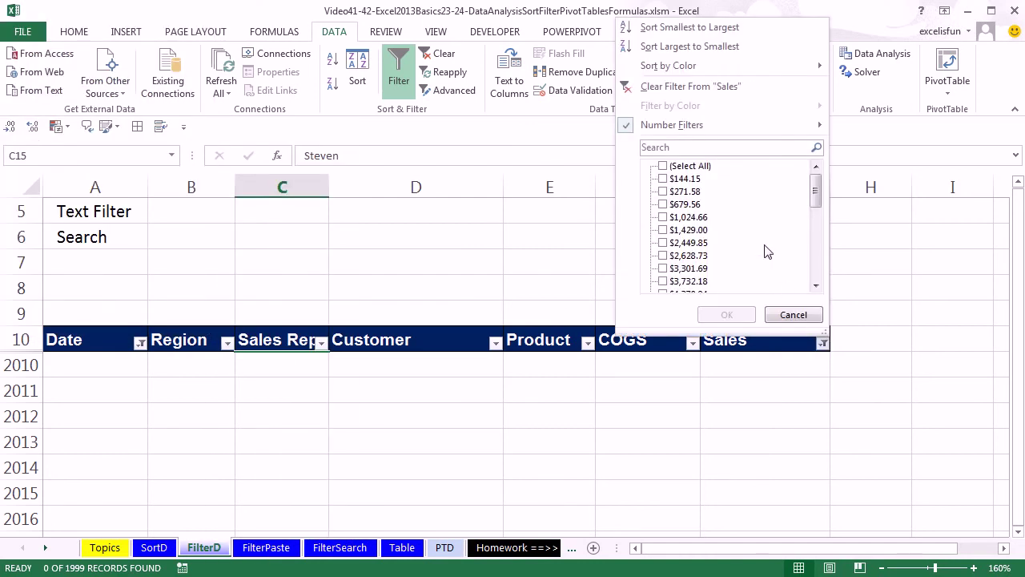
pyautogui.moveTo(723, 138)
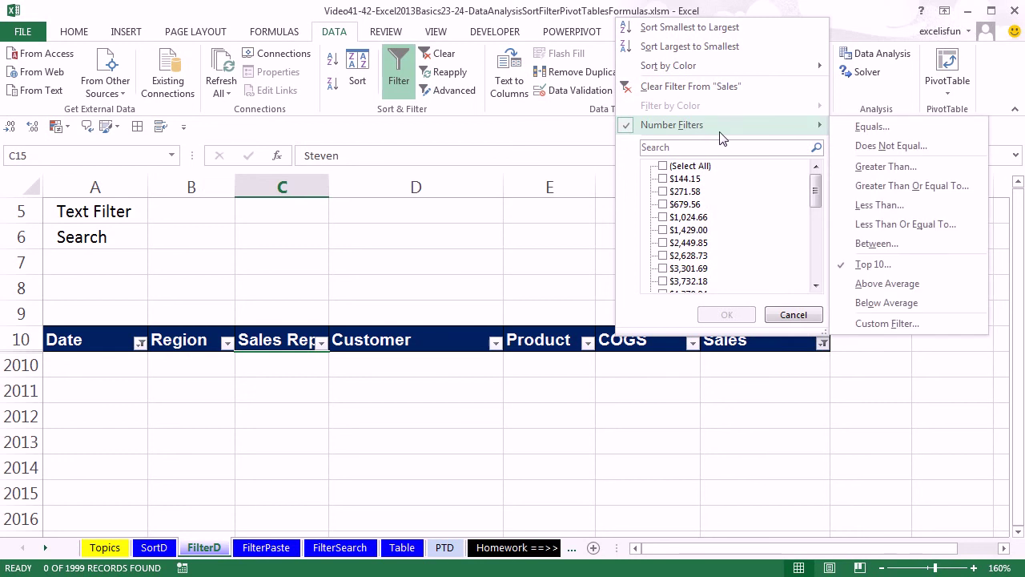
pyautogui.click(889, 272)
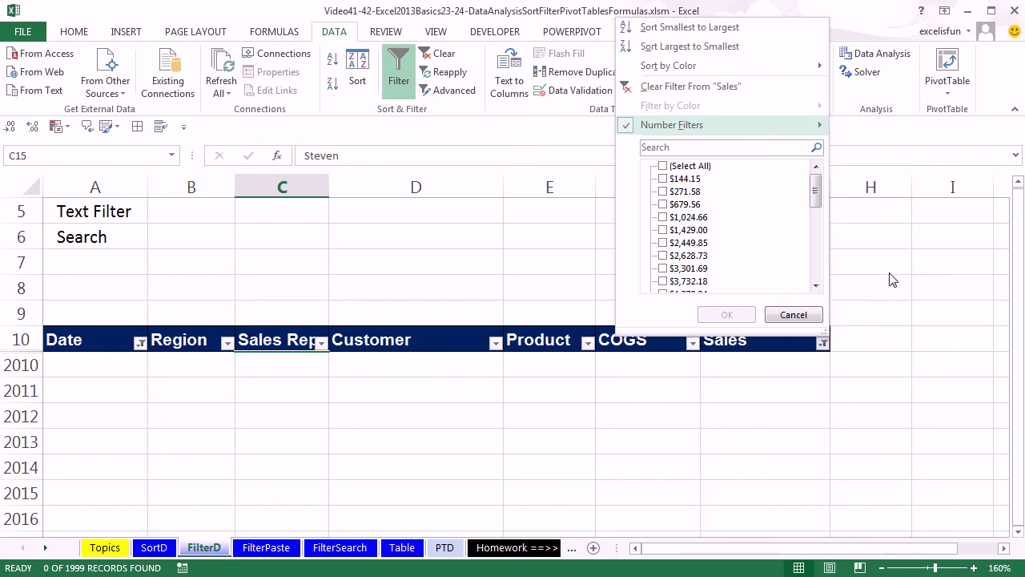
pyautogui.click(893, 280)
# Step: Clear the Date and Sales filters from the FilterD data
pyautogui.click(400, 339)
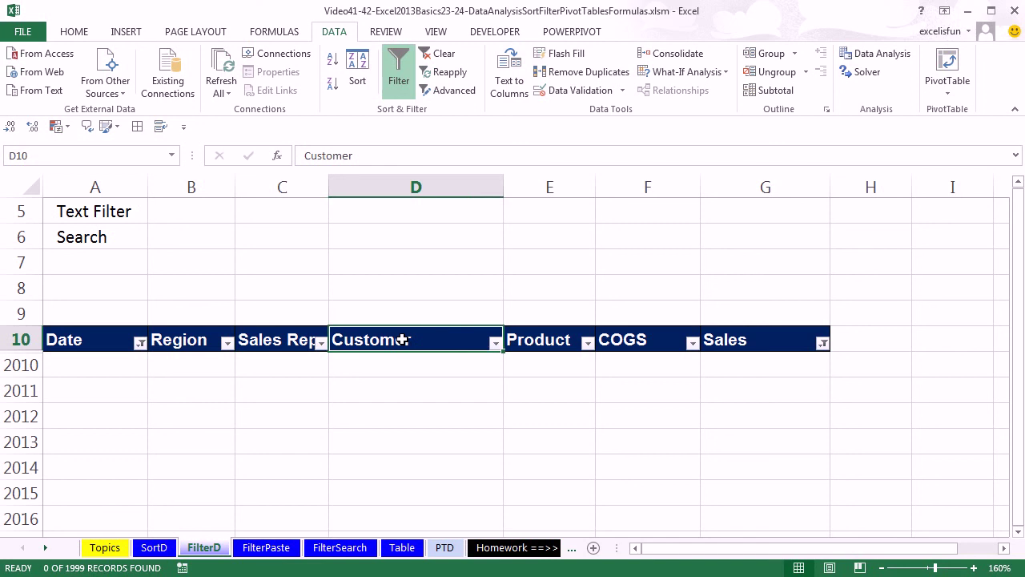
pyautogui.click(441, 54)
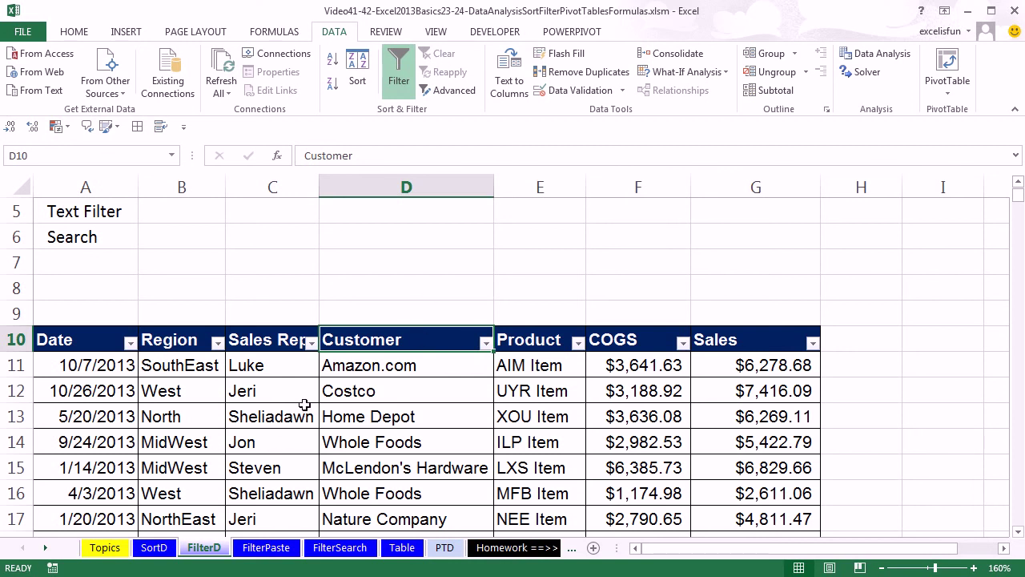
# Step: On the FilterSearch sheet, filter the Customer column to names matching the search text LLP
pyautogui.click(340, 548)
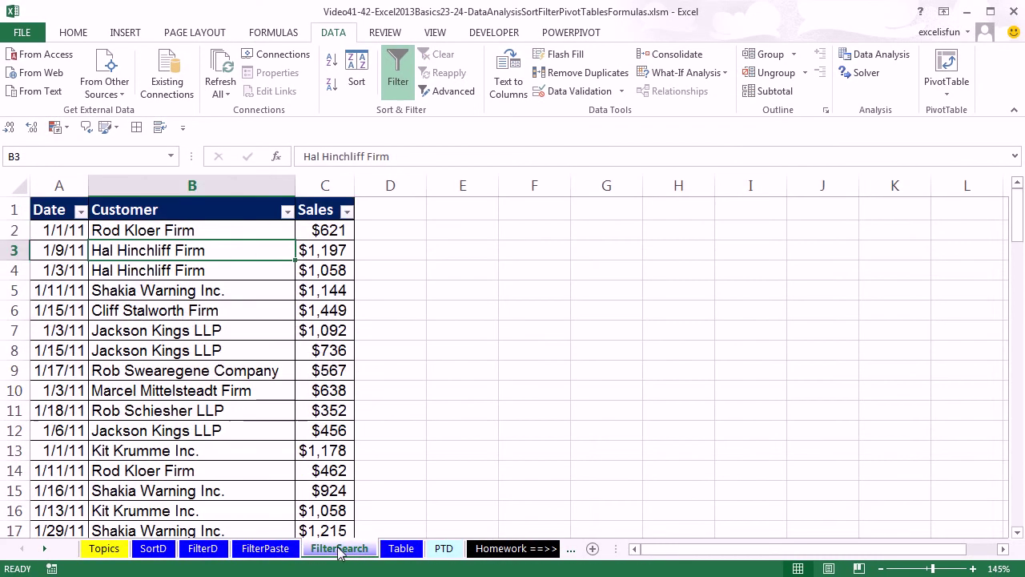
pyautogui.click(286, 213)
pyautogui.click(193, 351)
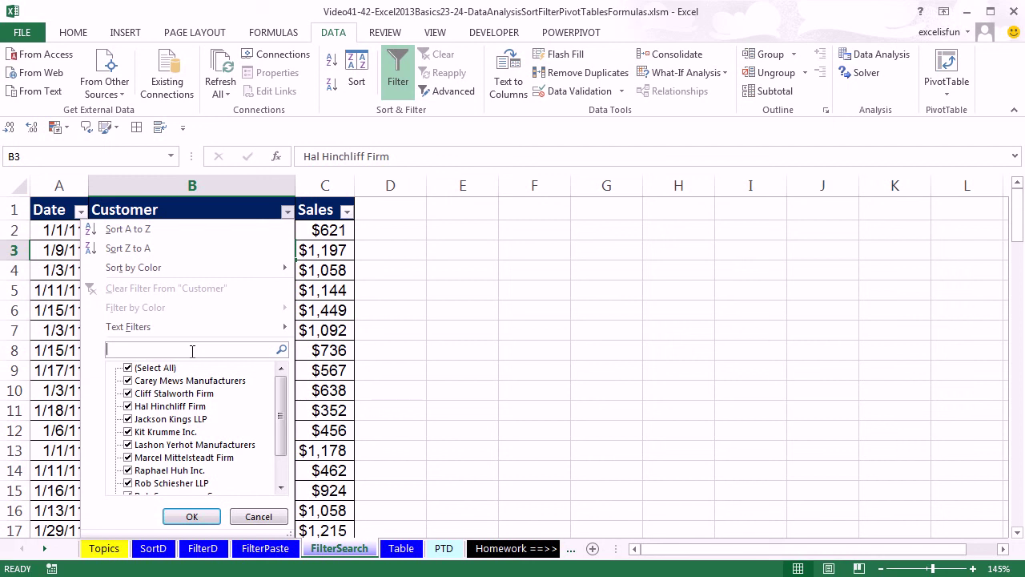
pyautogui.write('LLP')
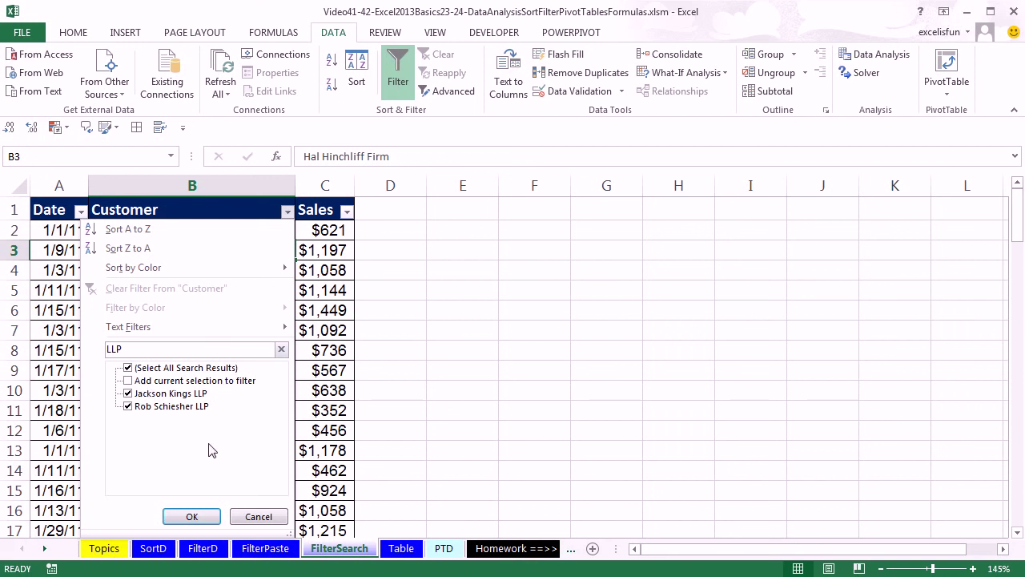
pyautogui.click(198, 517)
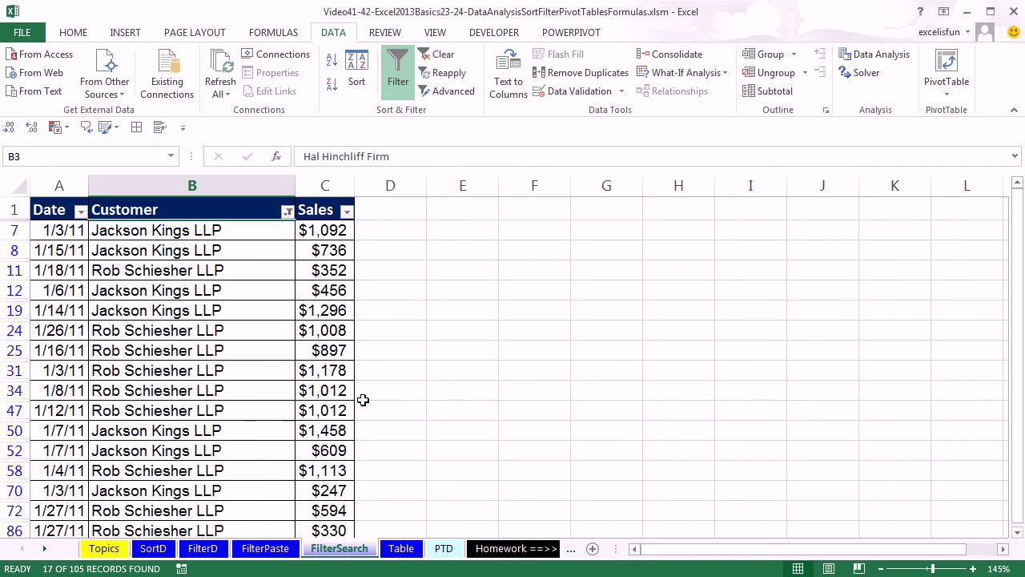
pyautogui.scroll(-3, 363, 400)
pyautogui.scroll(3, 363, 400)
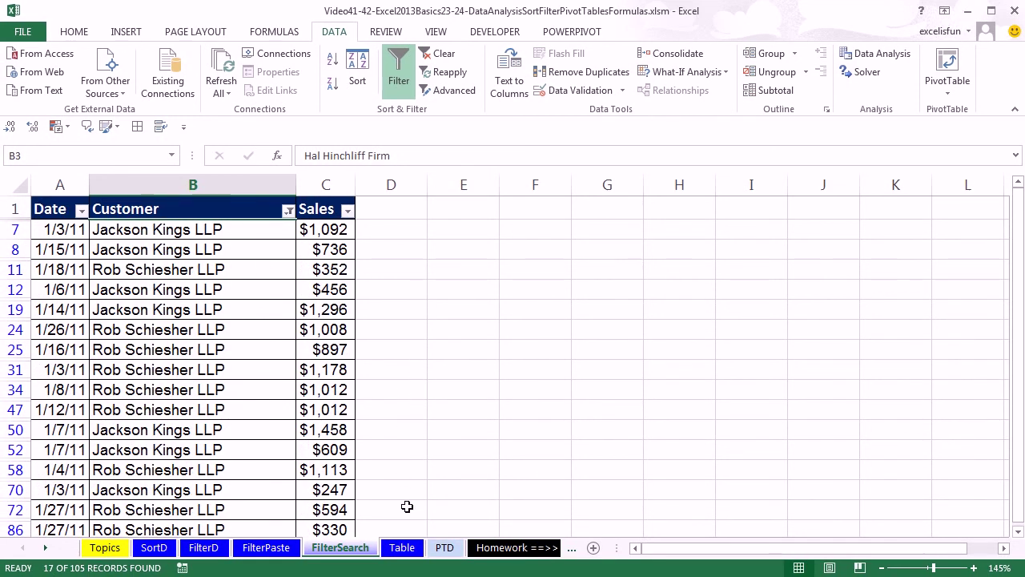
# Step: On the Table sheet, convert the data range A1:C106 into an Excel table with headers
pyautogui.click(402, 548)
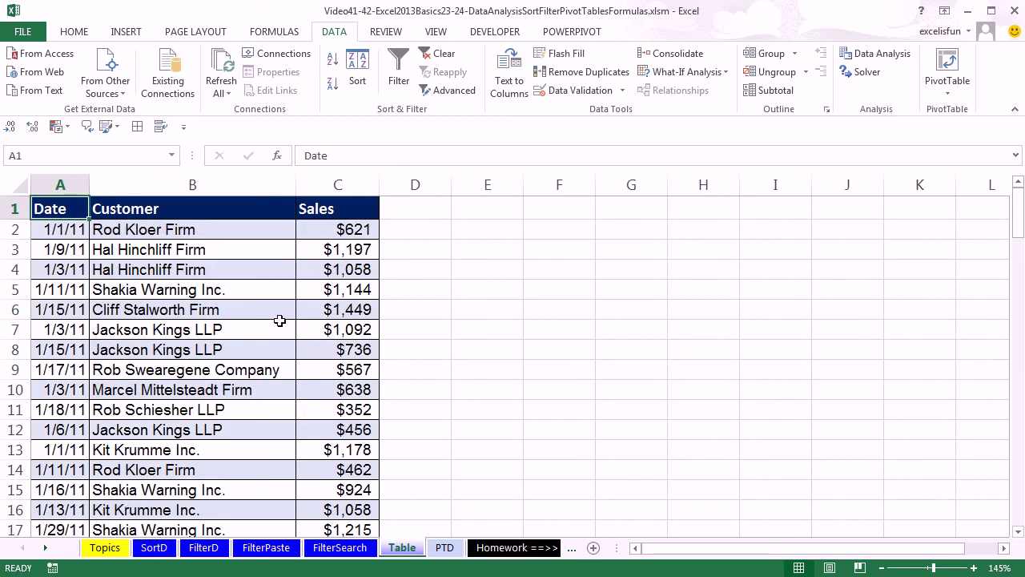
pyautogui.click(246, 296)
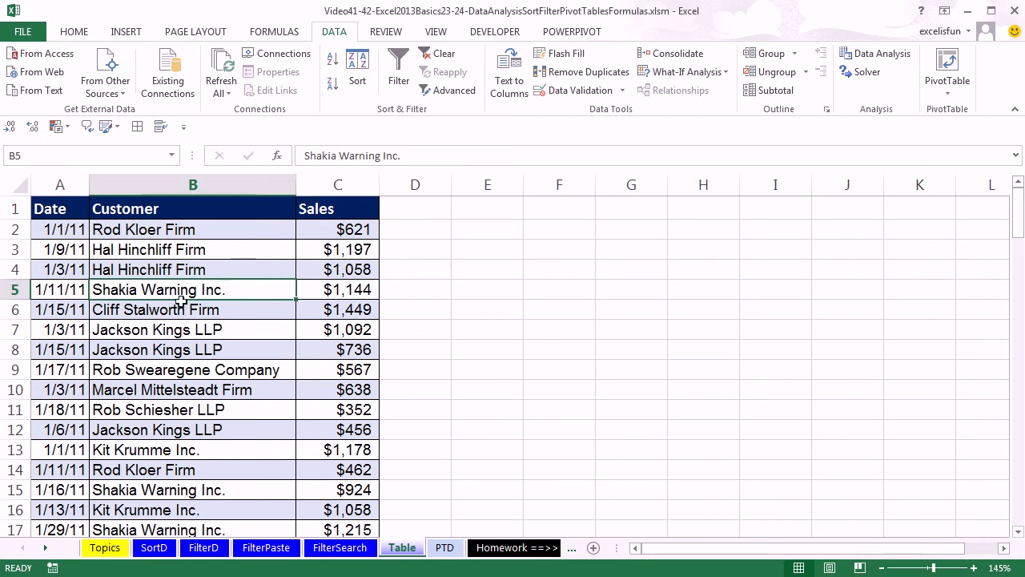
pyautogui.click(126, 30)
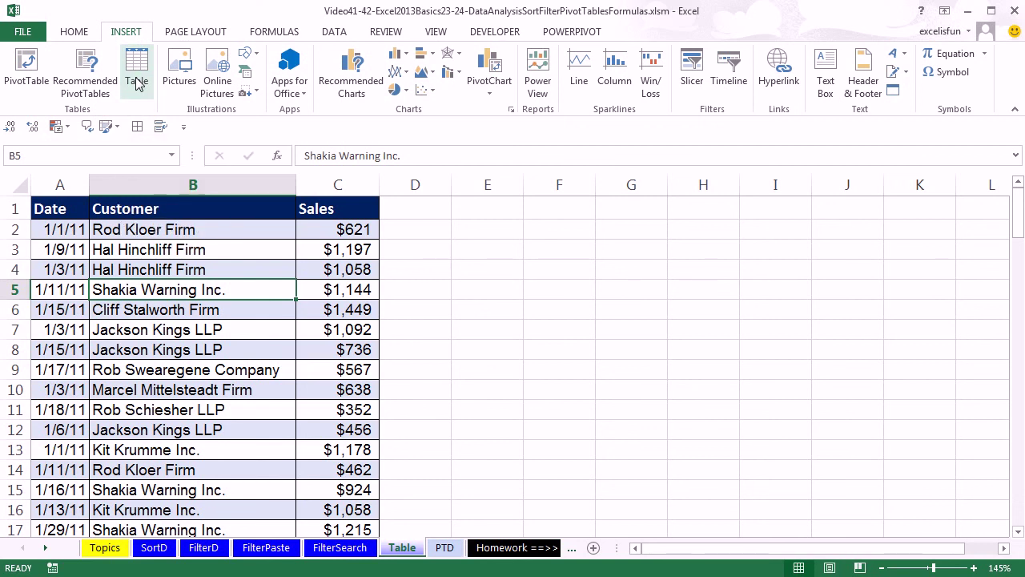
pyautogui.hotkey('ctrl', 't')
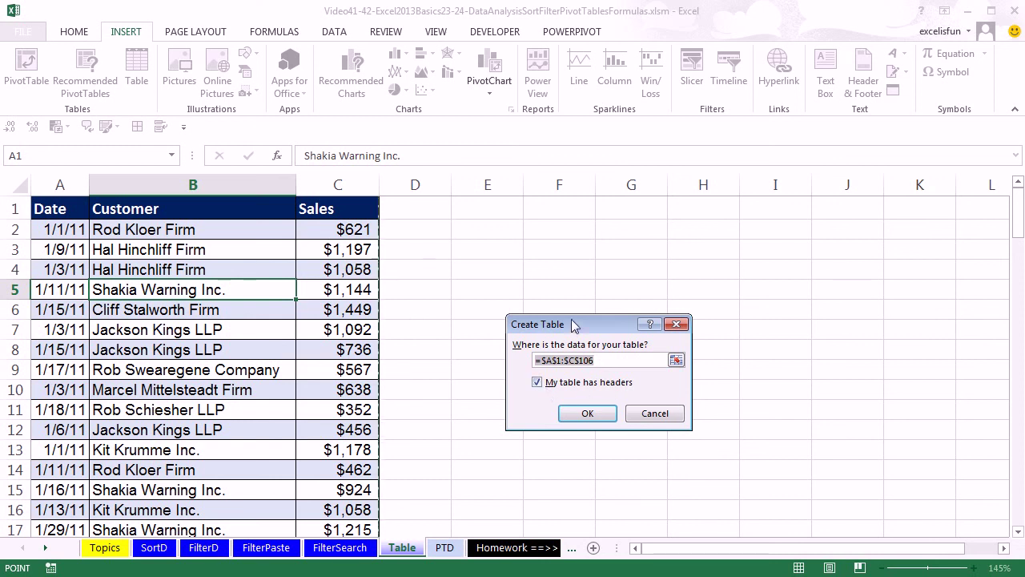
pyautogui.moveTo(573, 324); pyautogui.dragTo(523, 259)
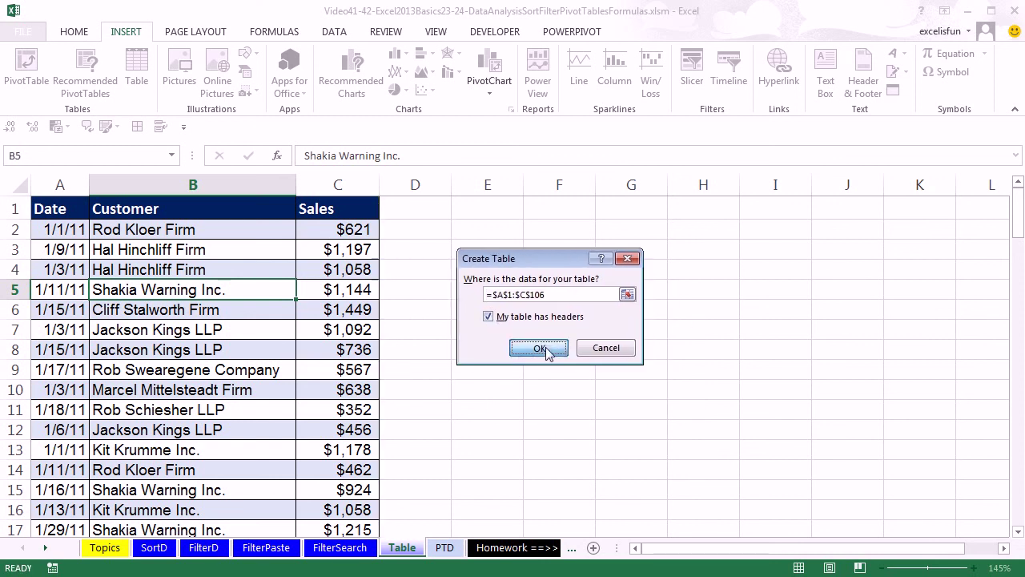
pyautogui.click(540, 347)
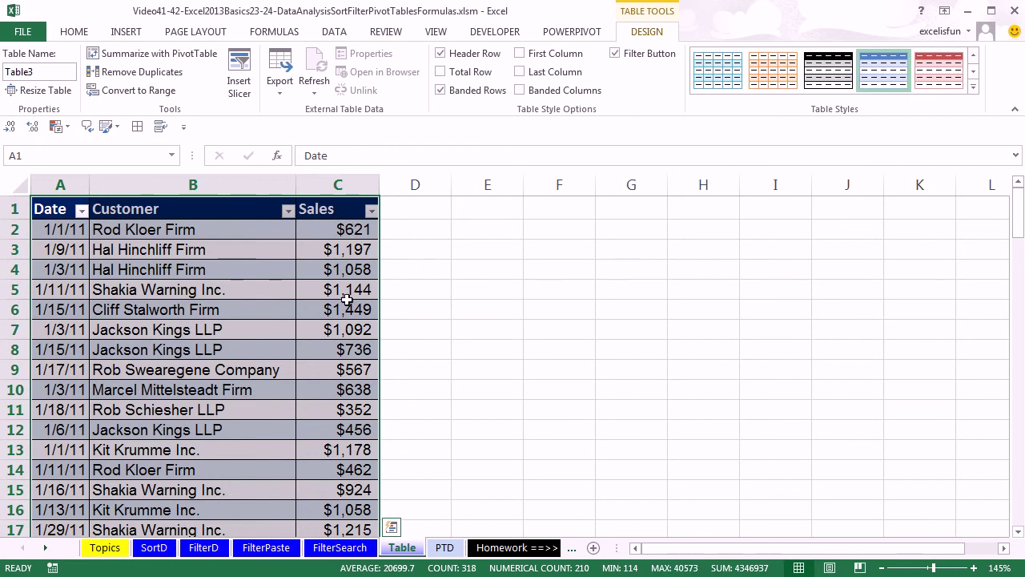
# Step: Check the table's last record and review the sort and filter options available for the Customer column
pyautogui.click(352, 348)
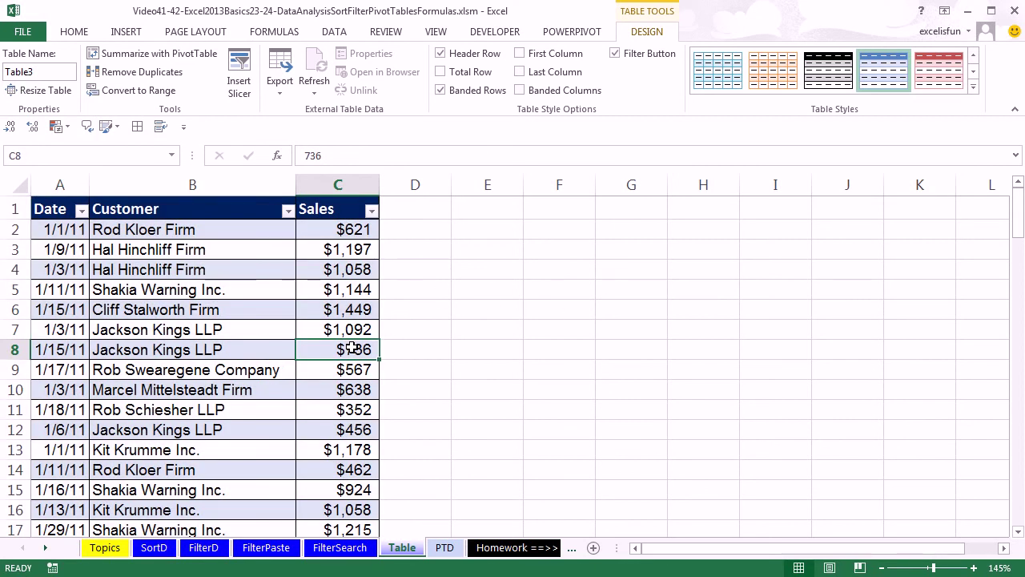
pyautogui.hotkey('ctrl', 'Down')
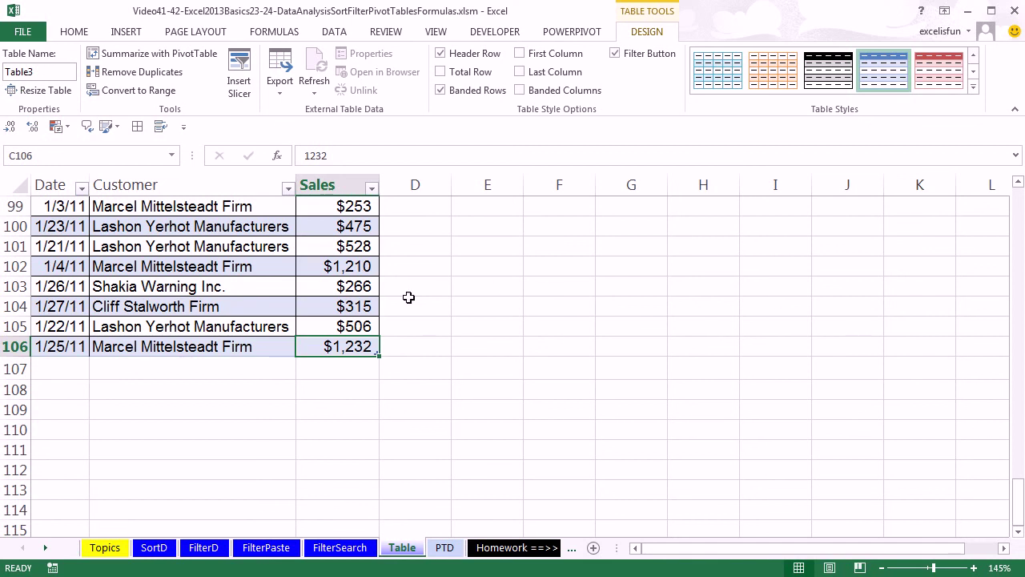
pyautogui.moveTo(1018, 505); pyautogui.dragTo(1014, 209)
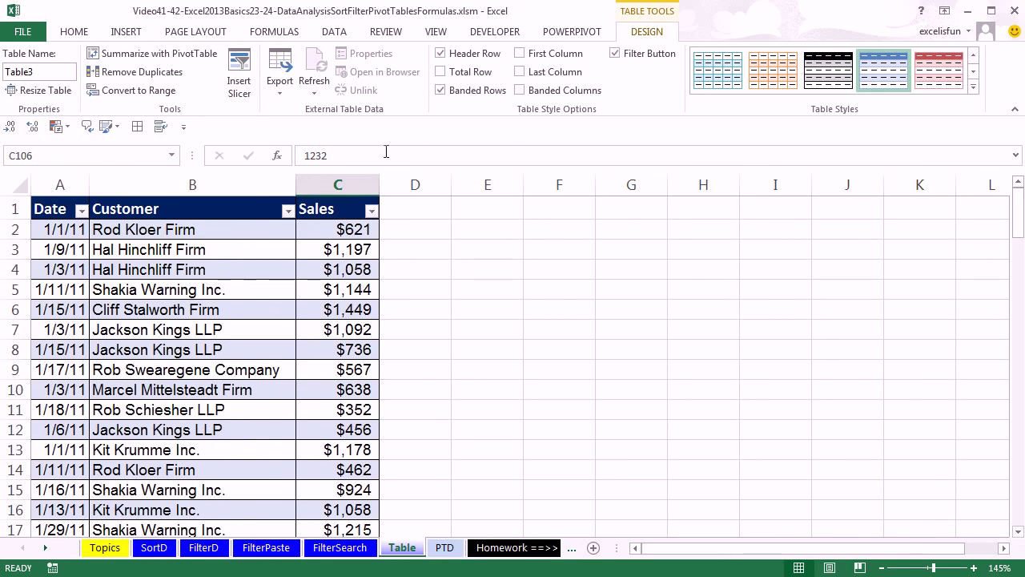
pyautogui.click(287, 210)
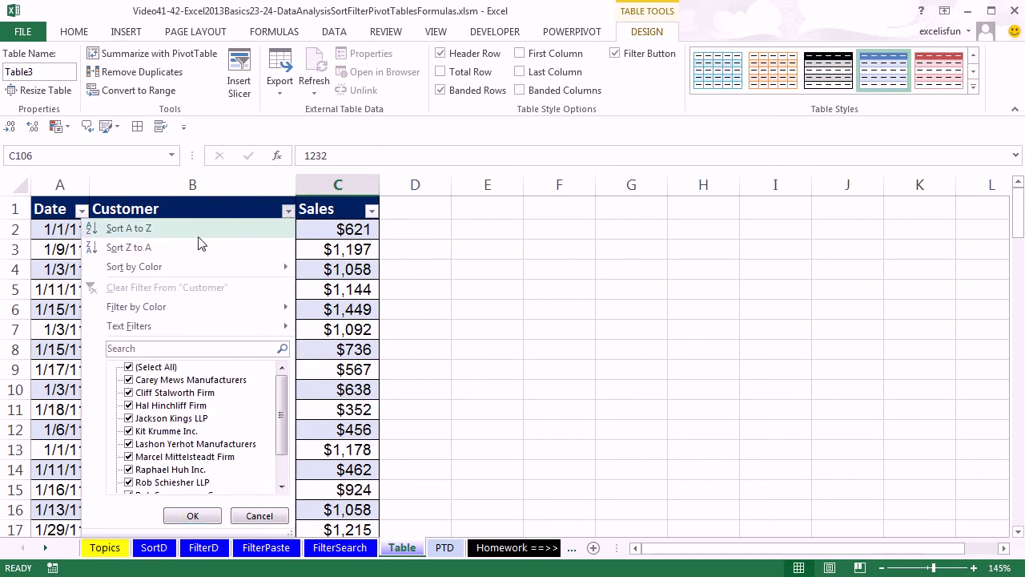
pyautogui.moveTo(193, 269)
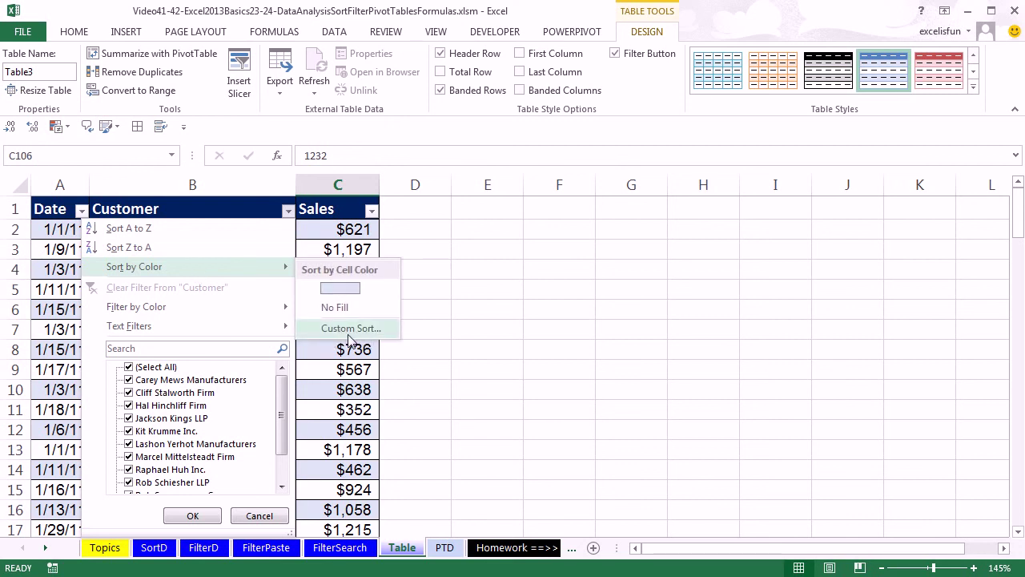
pyautogui.moveTo(236, 339)
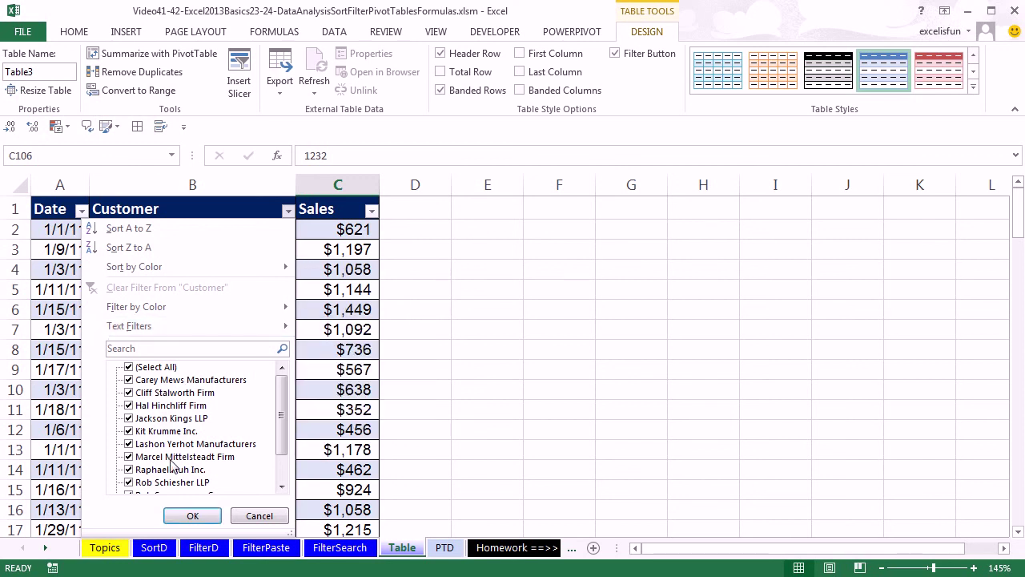
pyautogui.press('Escape')
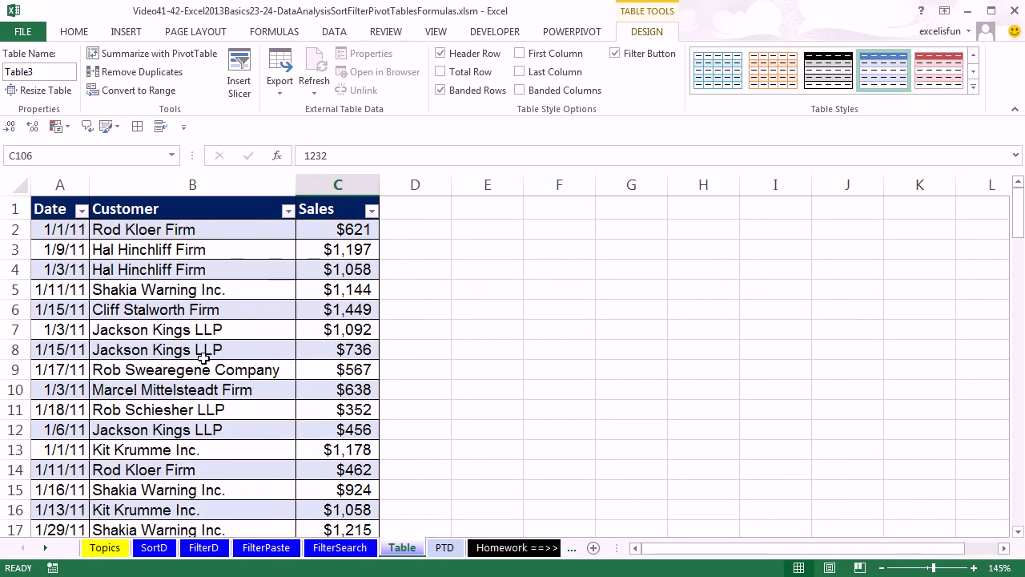
# Step: Add a total row to the table with Sum as the function for the Sales column
pyautogui.click(235, 312)
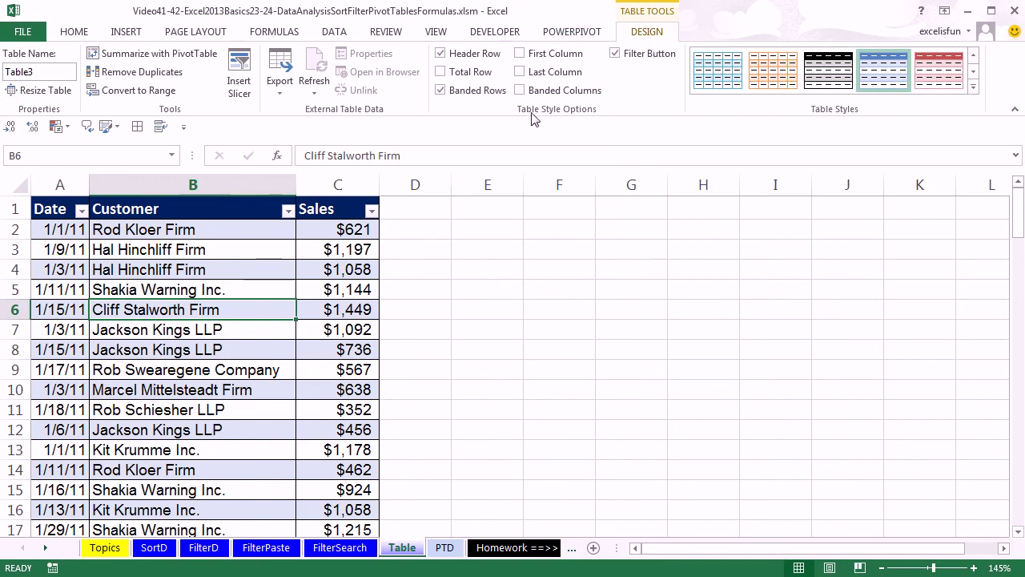
pyautogui.click(440, 72)
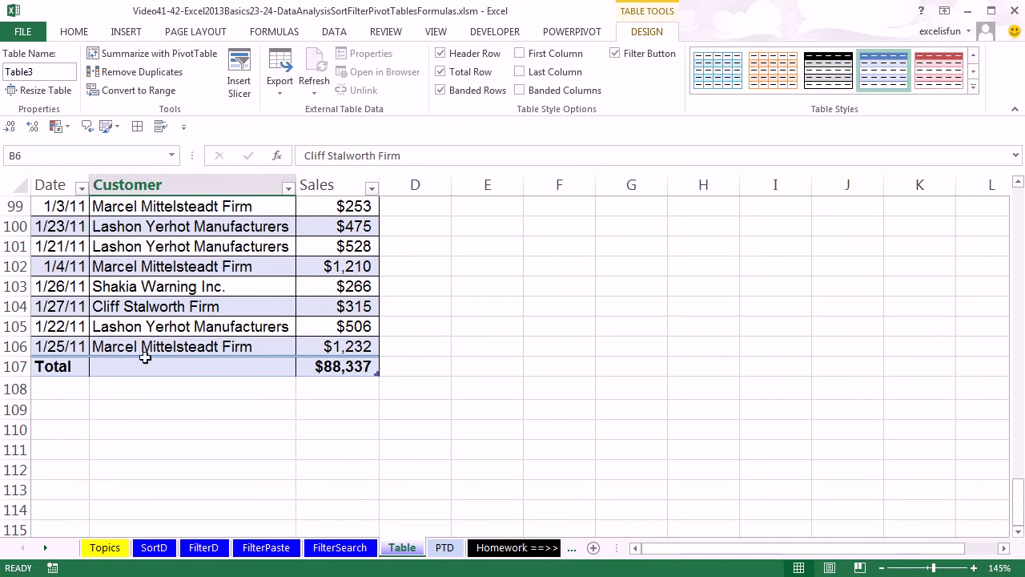
pyautogui.click(344, 366)
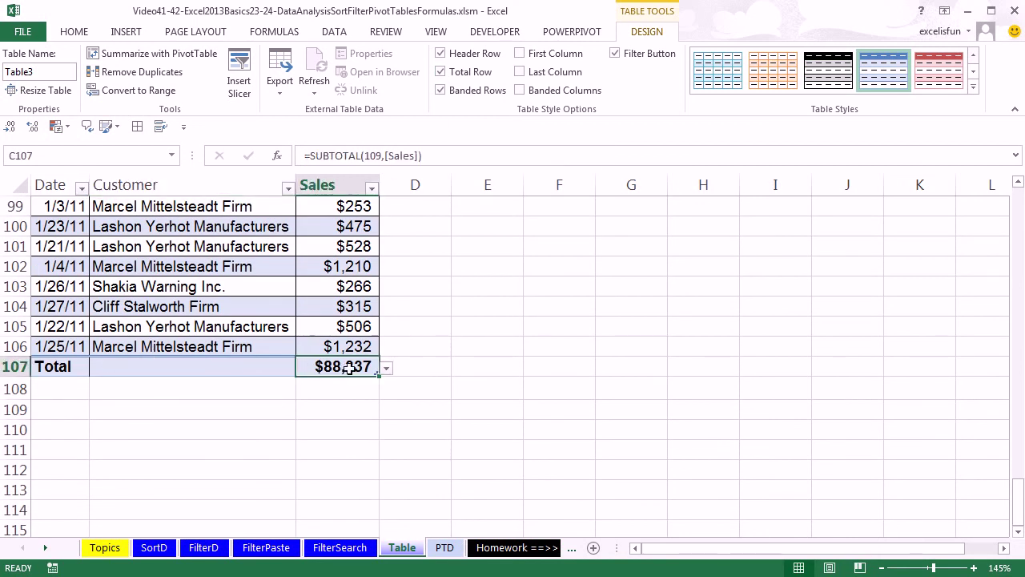
pyautogui.click(386, 369)
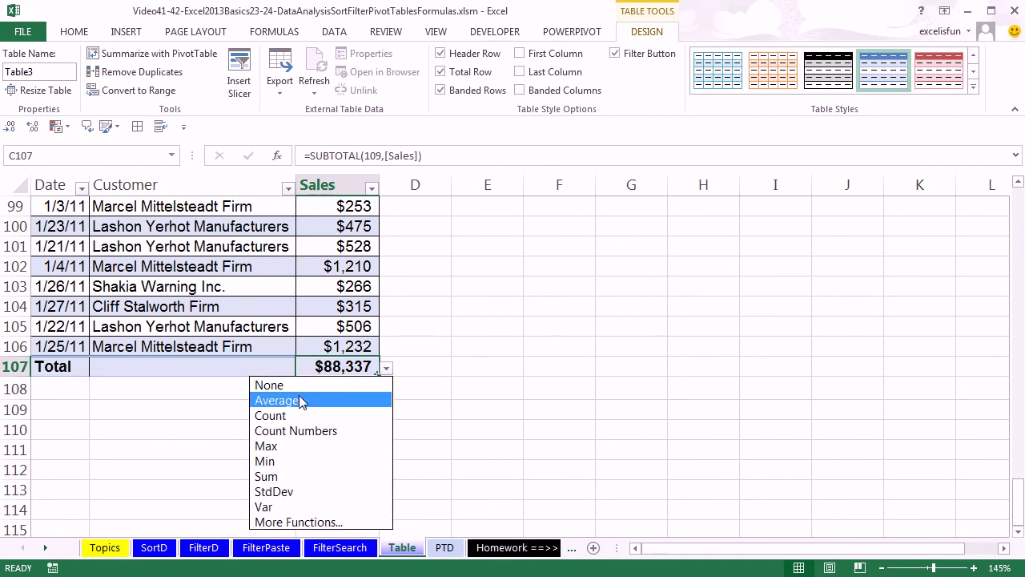
pyautogui.scroll(-1, 294, 479)
pyautogui.click(304, 463)
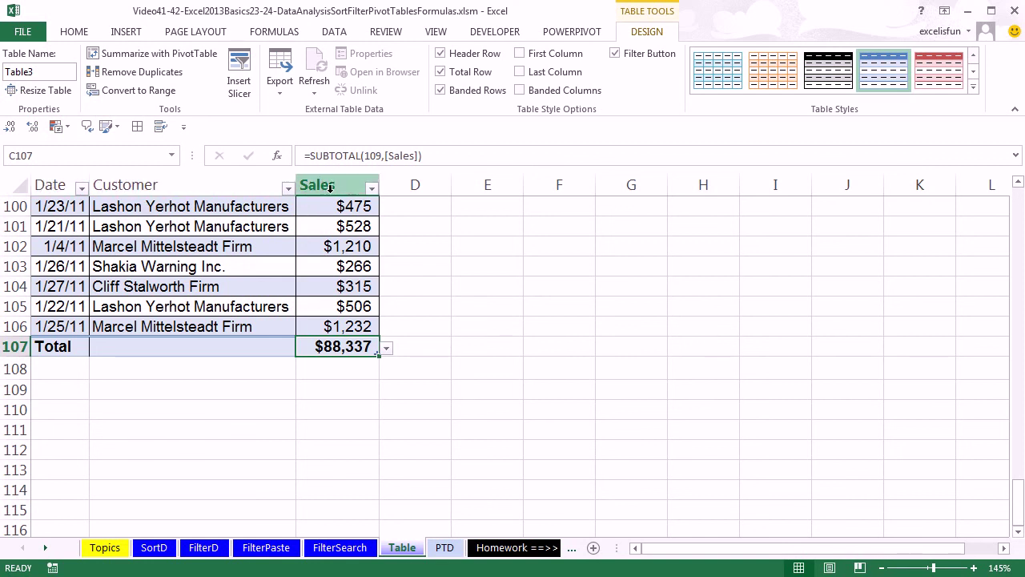
# Step: Filter the table's Customer column to names matching the search text llp
pyautogui.hotkey('ctrl', 'Home')
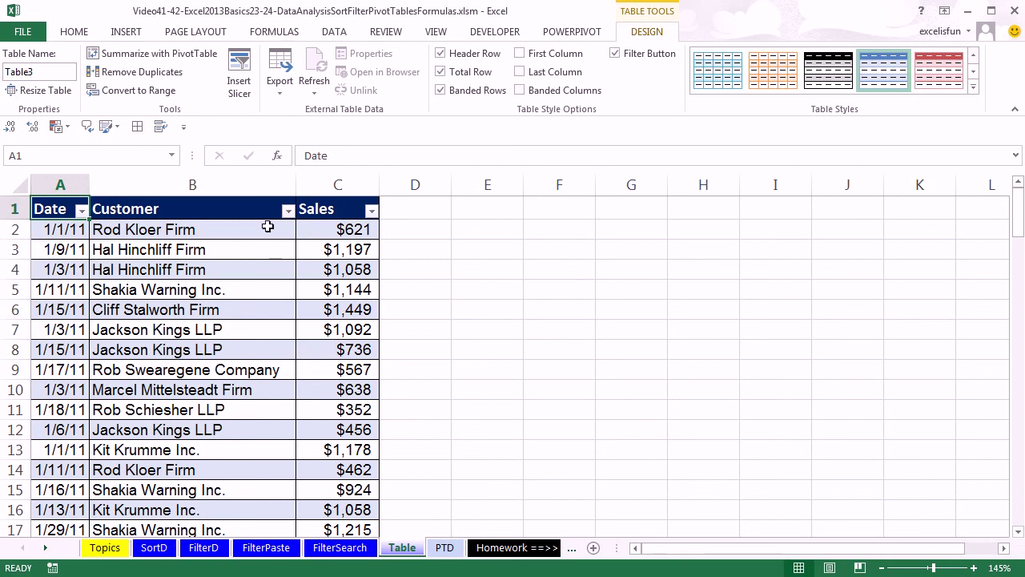
pyautogui.scroll(-1, 346, 298)
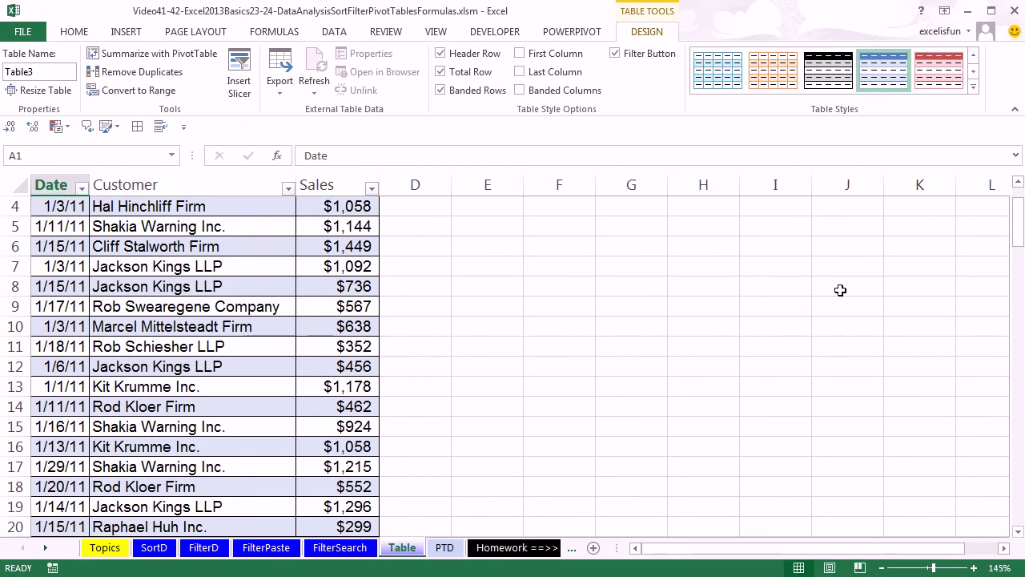
pyautogui.scroll(-15, 595, 366)
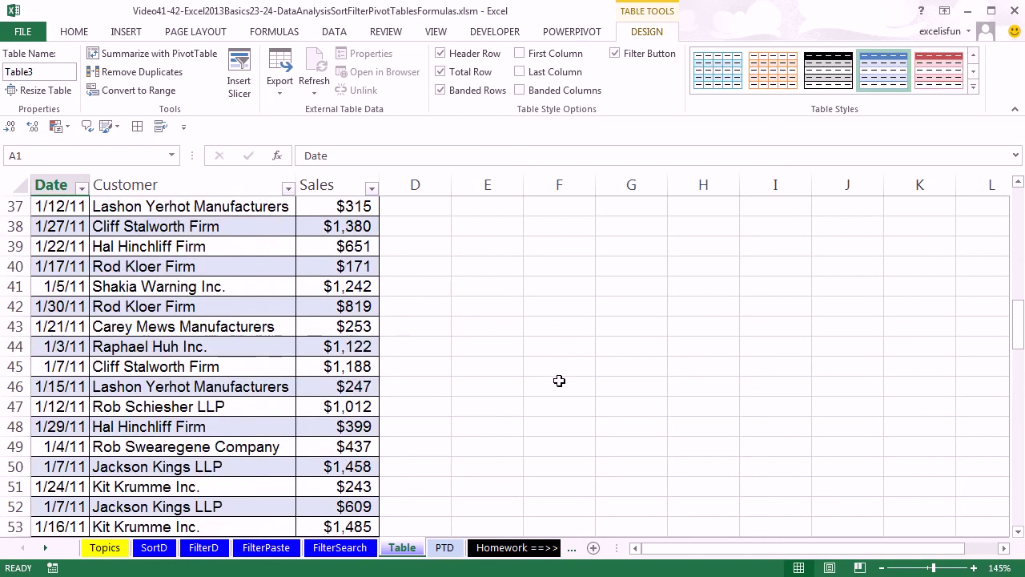
pyautogui.scroll(-16, 557, 380)
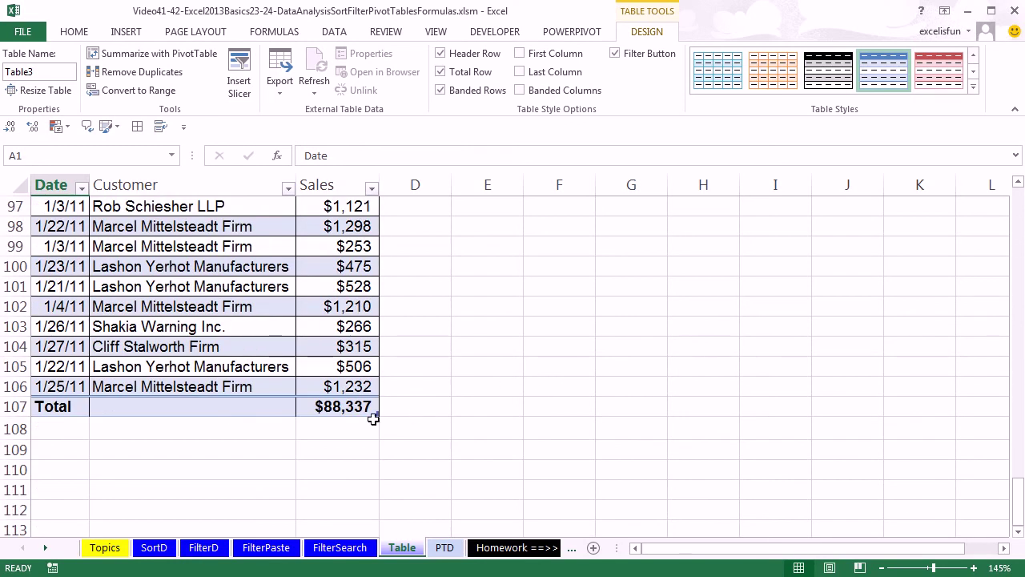
pyautogui.click(359, 408)
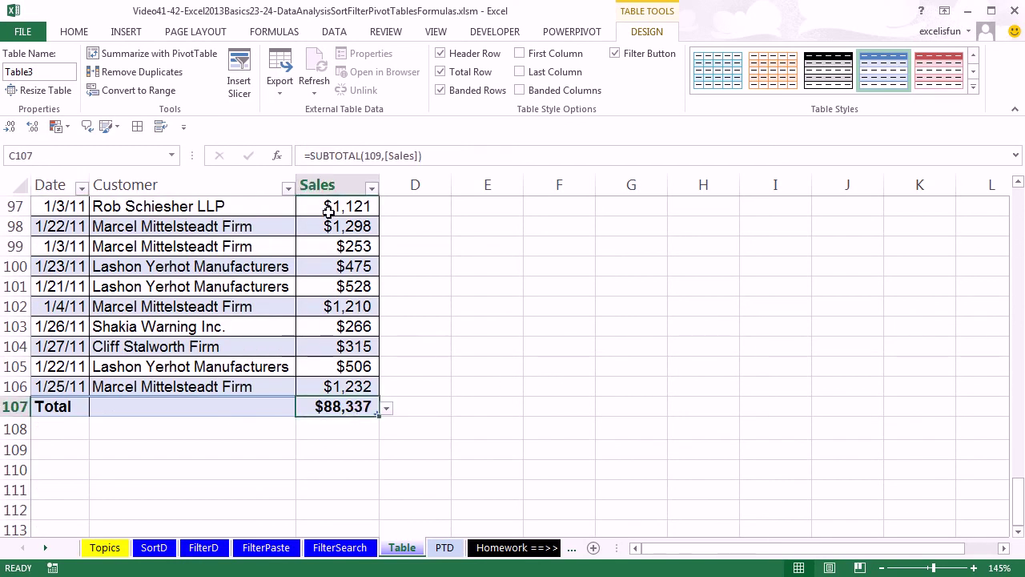
pyautogui.click(288, 189)
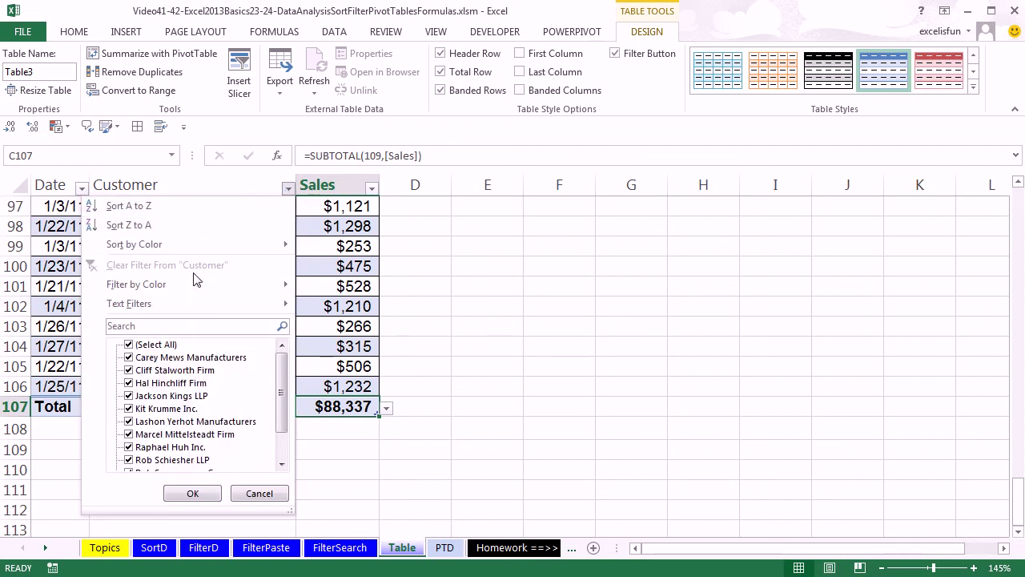
pyautogui.click(178, 326)
pyautogui.write('l')
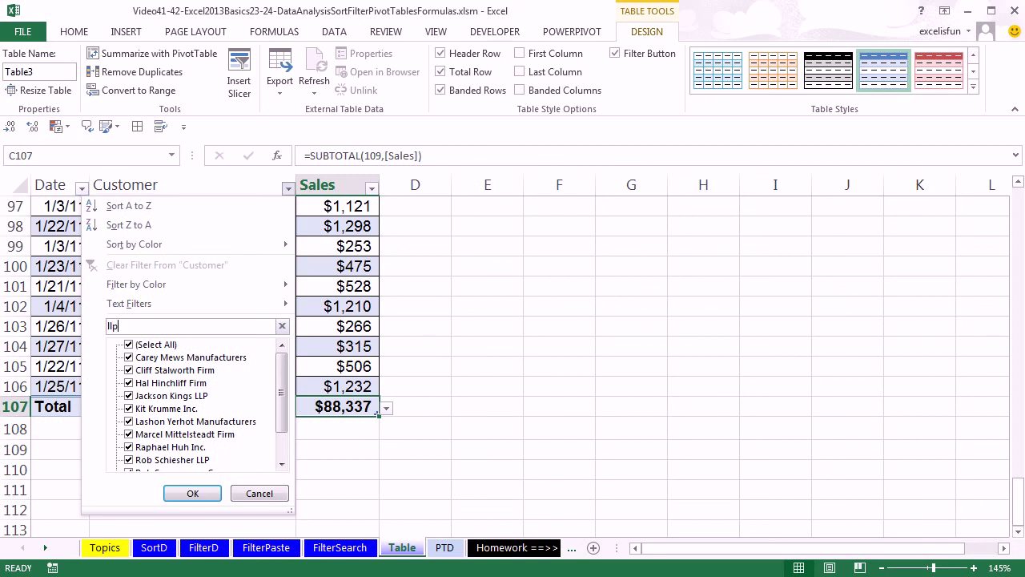
pyautogui.write('lp')
pyautogui.press('Return')
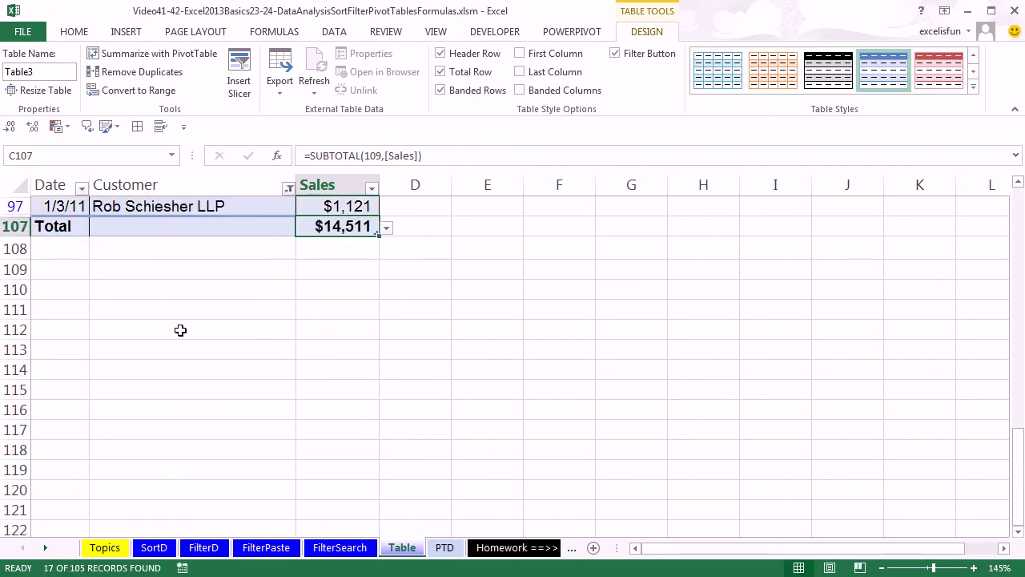
# Step: Try the Max and Average functions in the Sales total cell and set it back to Sum
pyautogui.scroll(3, 180, 330)
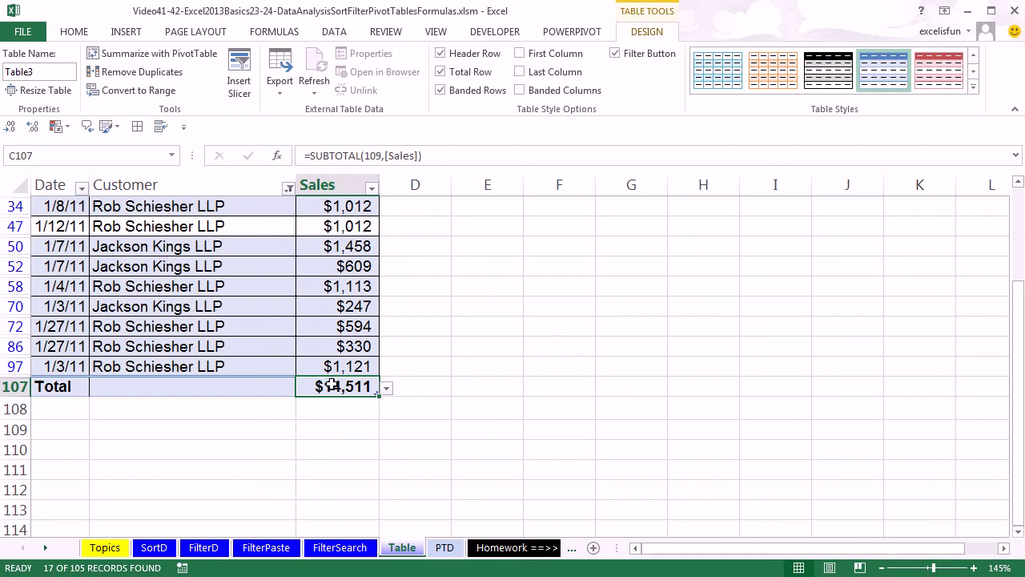
pyautogui.click(387, 390)
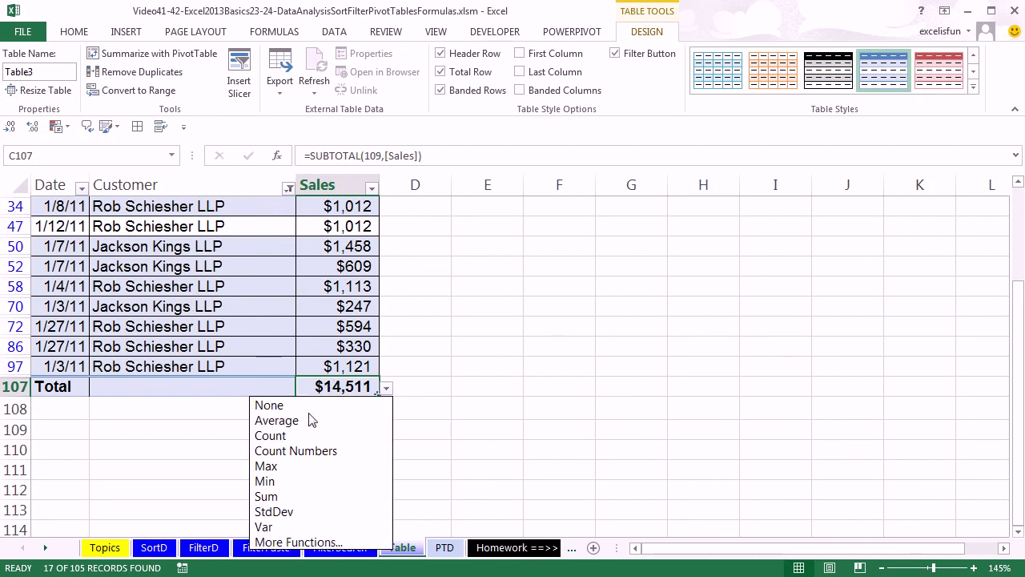
pyautogui.click(272, 466)
pyautogui.click(387, 388)
pyautogui.click(305, 421)
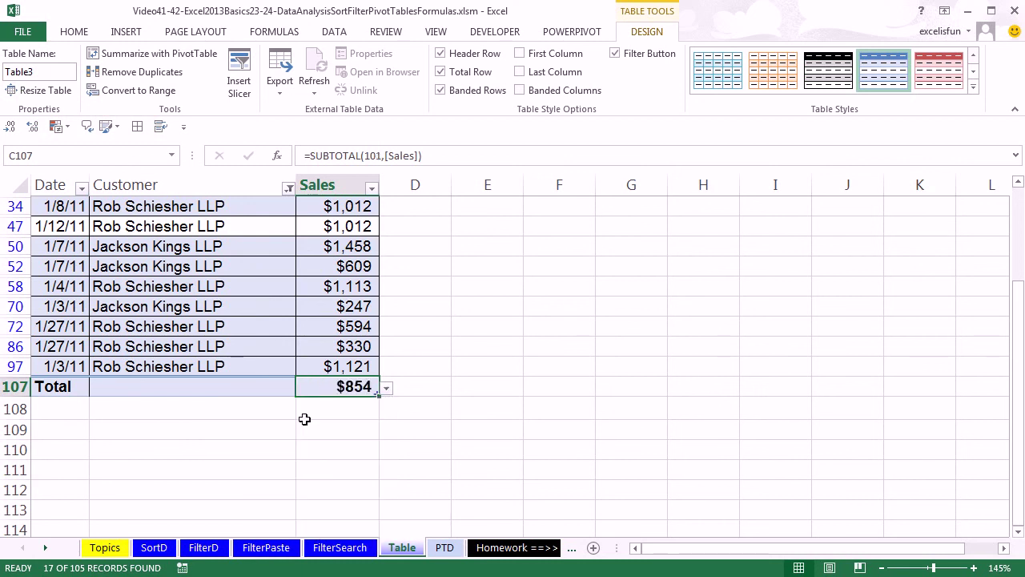
pyautogui.click(387, 390)
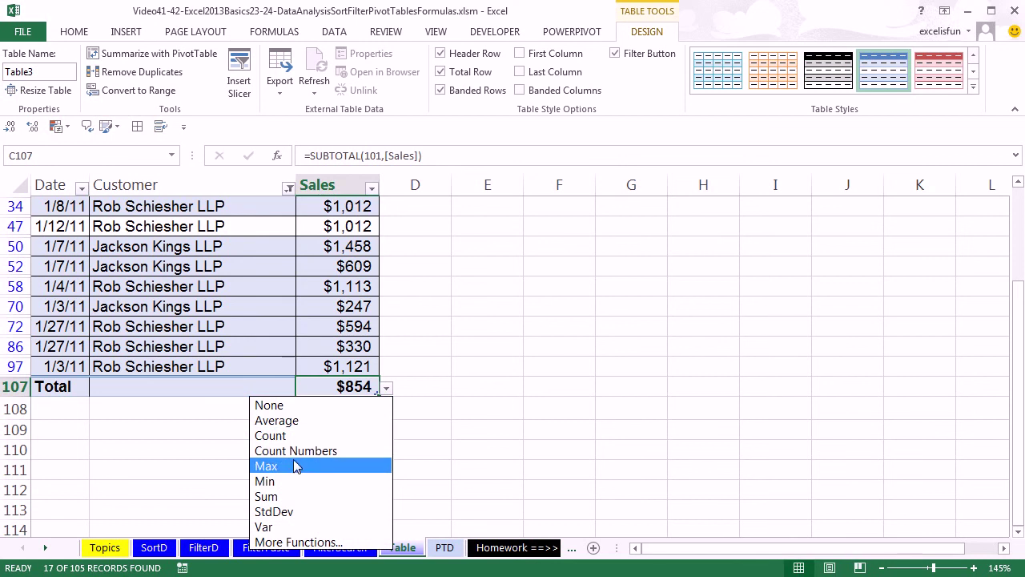
pyautogui.click(289, 497)
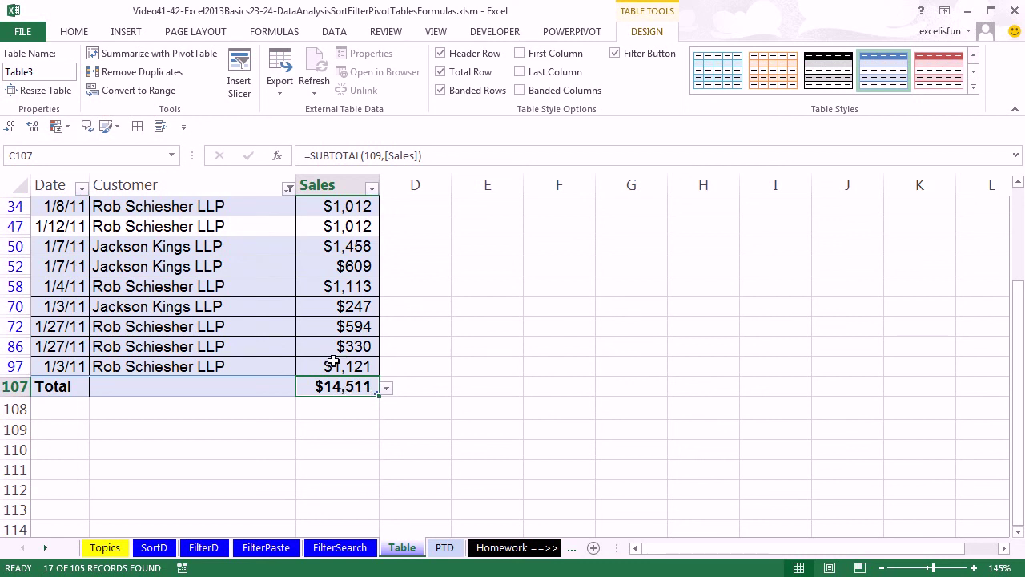
# Step: Clear the filter from the table's Customer column
pyautogui.click(288, 188)
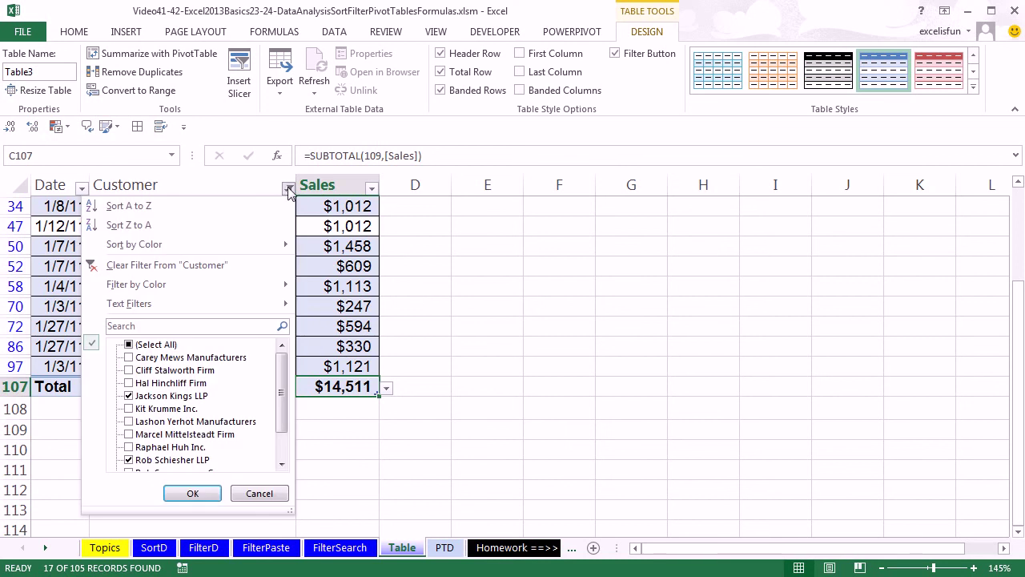
pyautogui.click(134, 266)
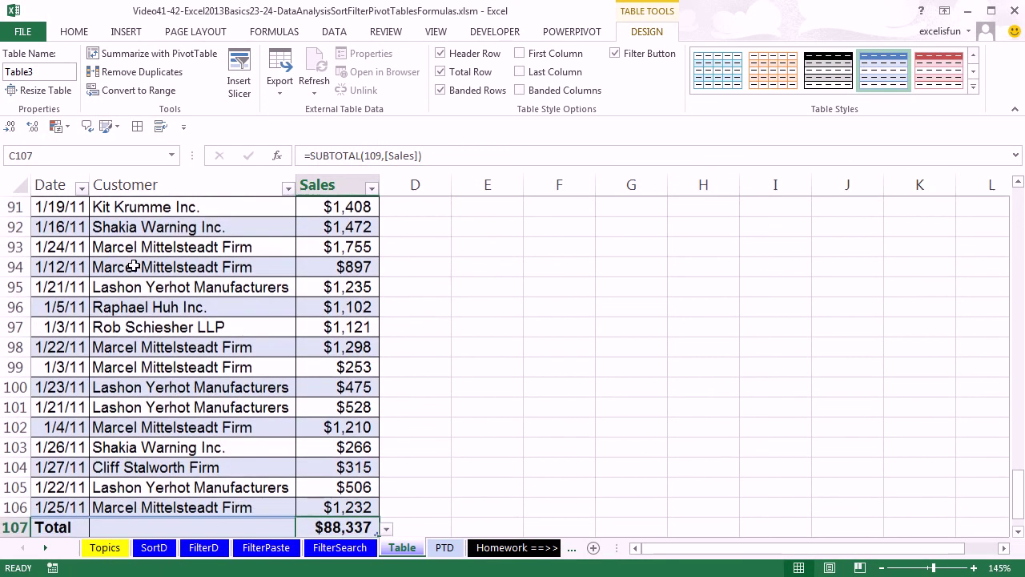
# Step: Add a new record above the table's total row with date 1/26/11, customer Lashon Yerhot Manufacturers and sales of 1000
pyautogui.scroll(-2, 313, 361)
pyautogui.click(350, 387)
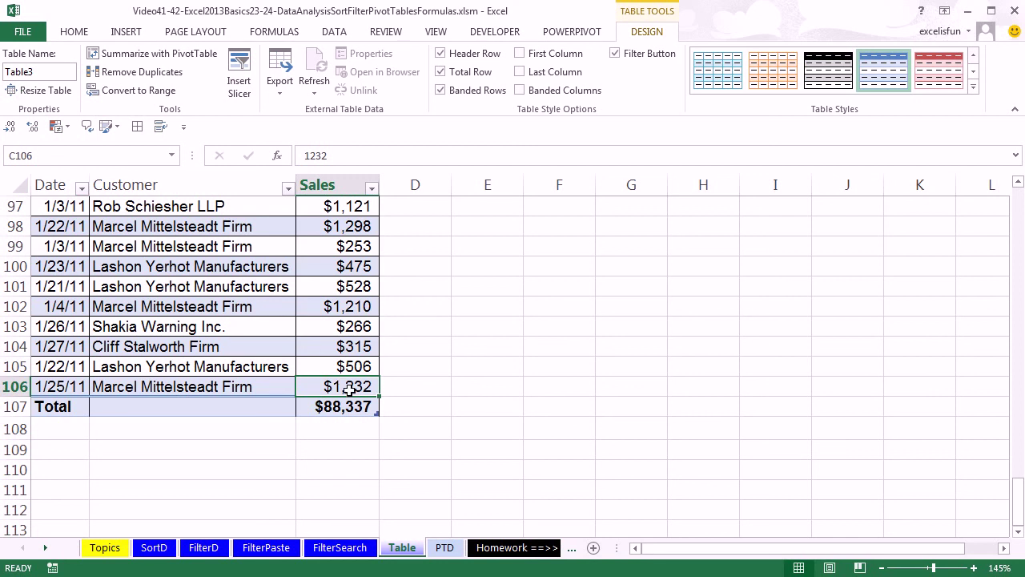
pyautogui.press('Tab')
pyautogui.write('1/26/')
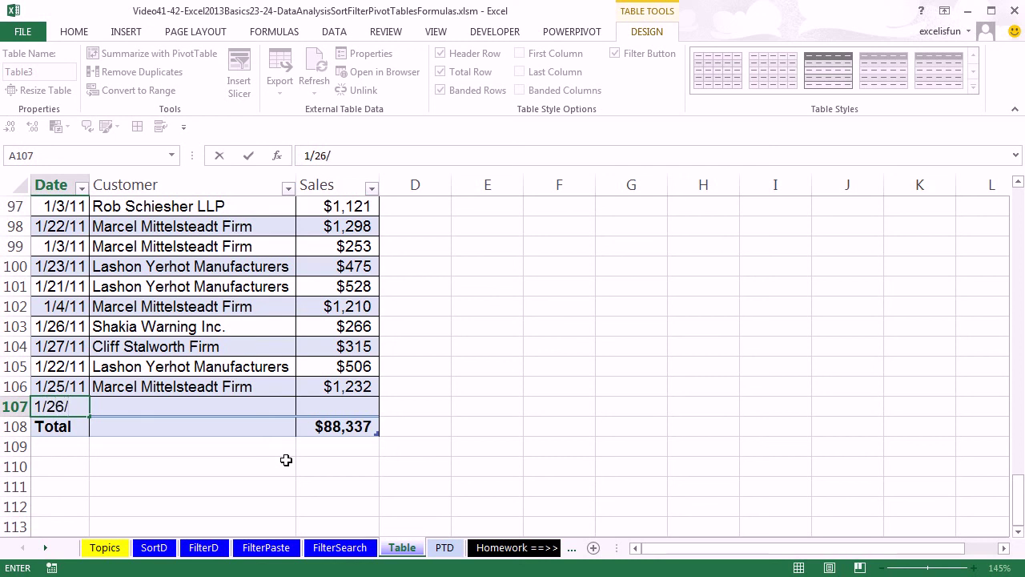
pyautogui.press('Tab')
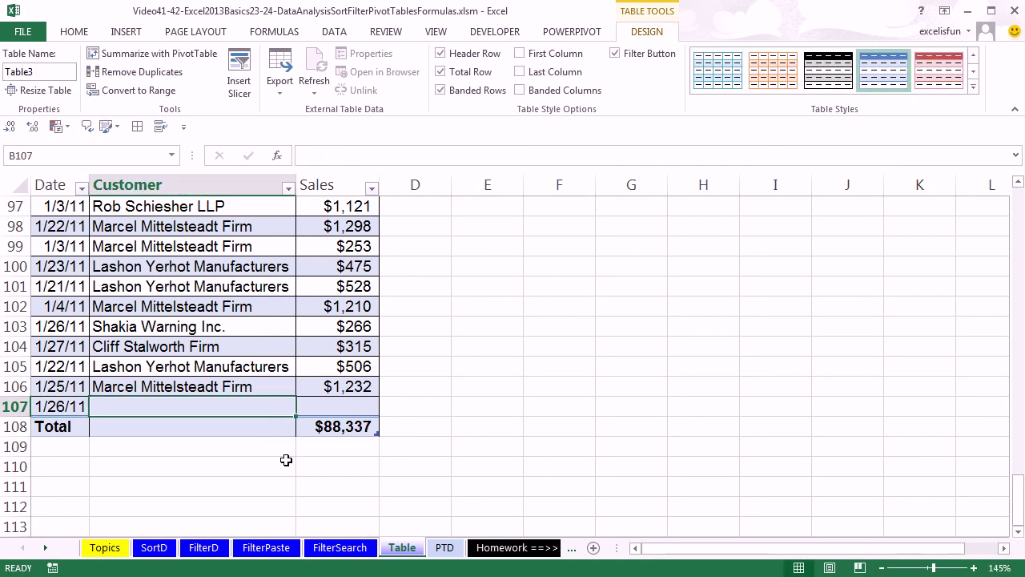
pyautogui.write('lashon Yerhot Manufacturers')
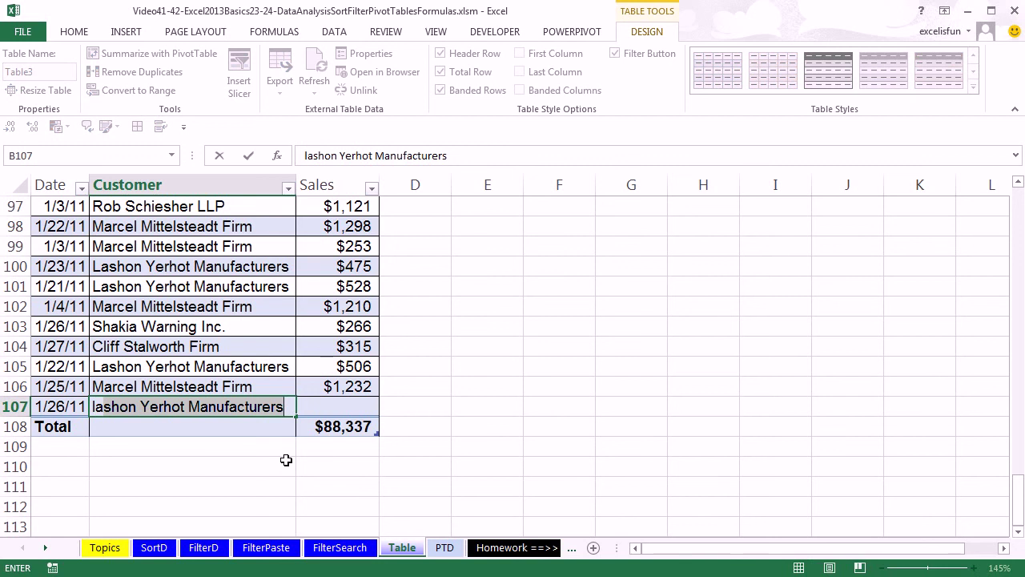
pyautogui.press('Tab')
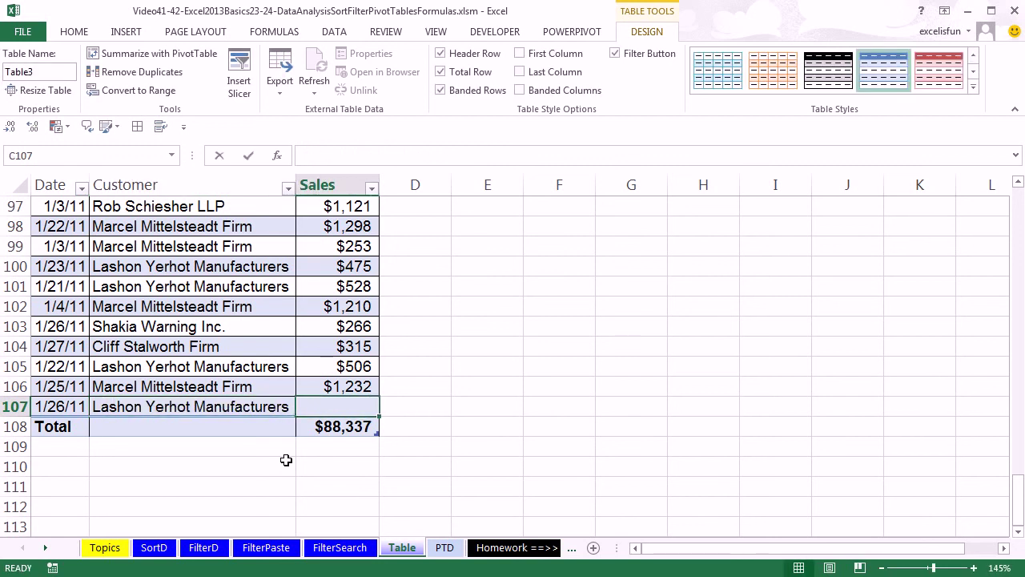
pyautogui.write('1000')
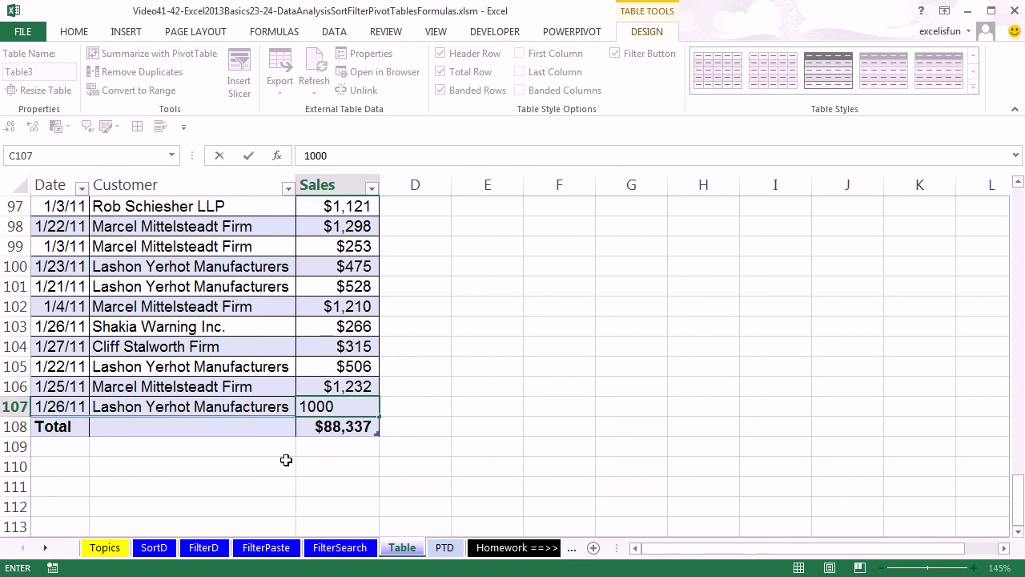
pyautogui.hotkey('ctrl', 'Return')
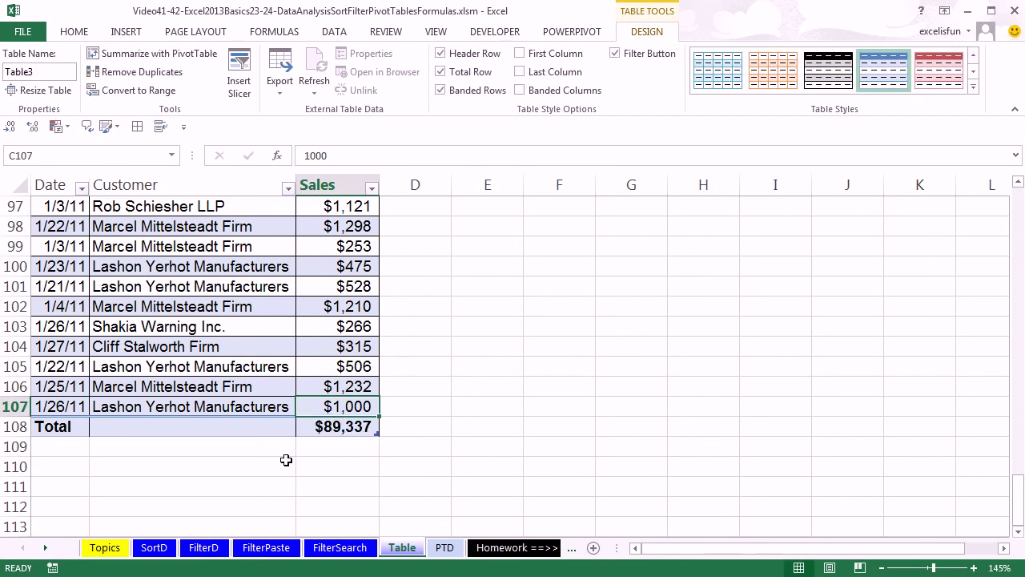
# Step: Inspect the formula in the total row's Sales cell without changing it
pyautogui.click(359, 424)
pyautogui.doubleClick(353, 428)
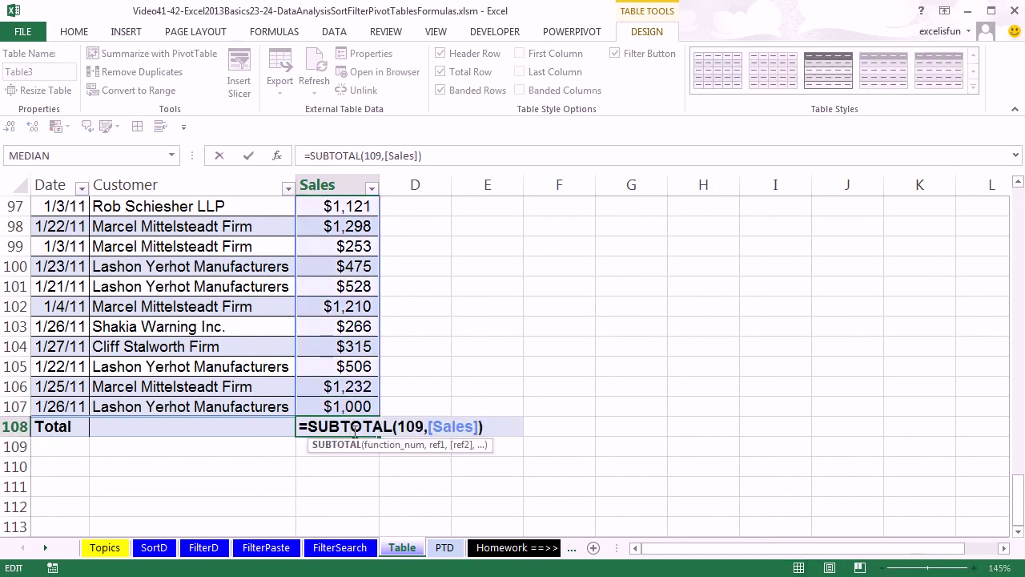
pyautogui.press('Escape')
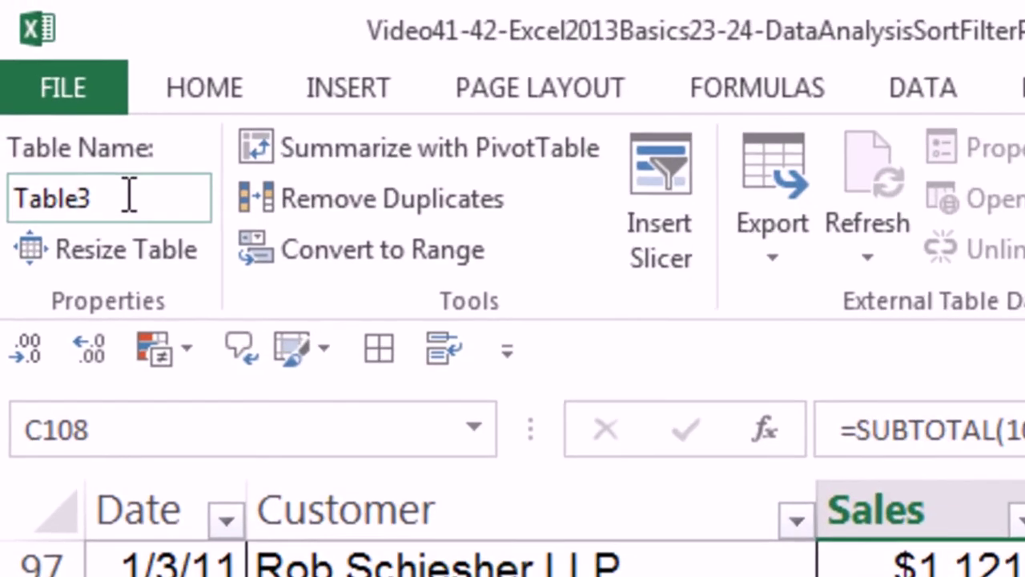
# Step: Rename the table as SalesTransTable
pyautogui.click(46, 70)
pyautogui.write('SalesTransTable')
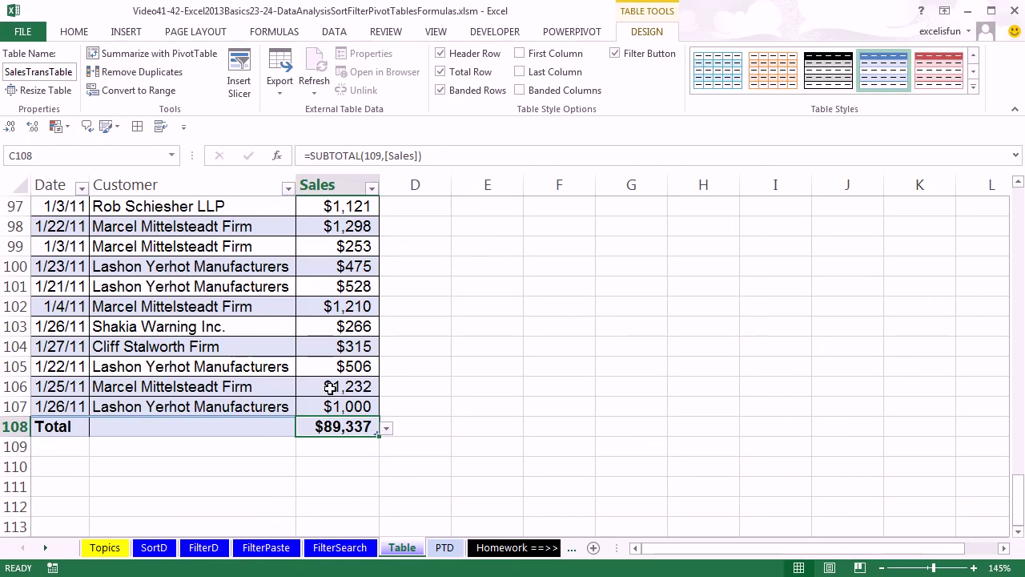
pyautogui.click(330, 386)
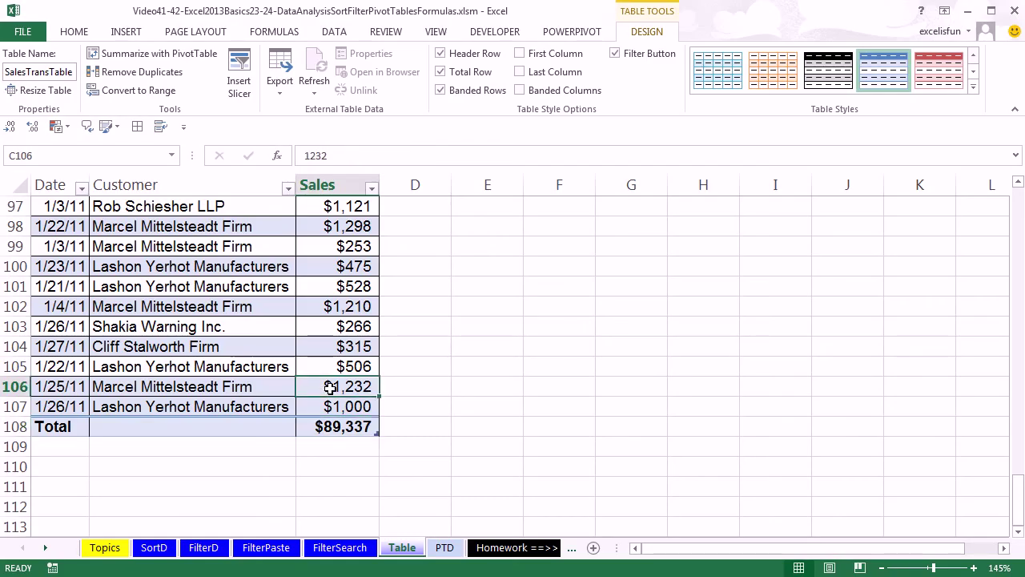
pyautogui.click(287, 189)
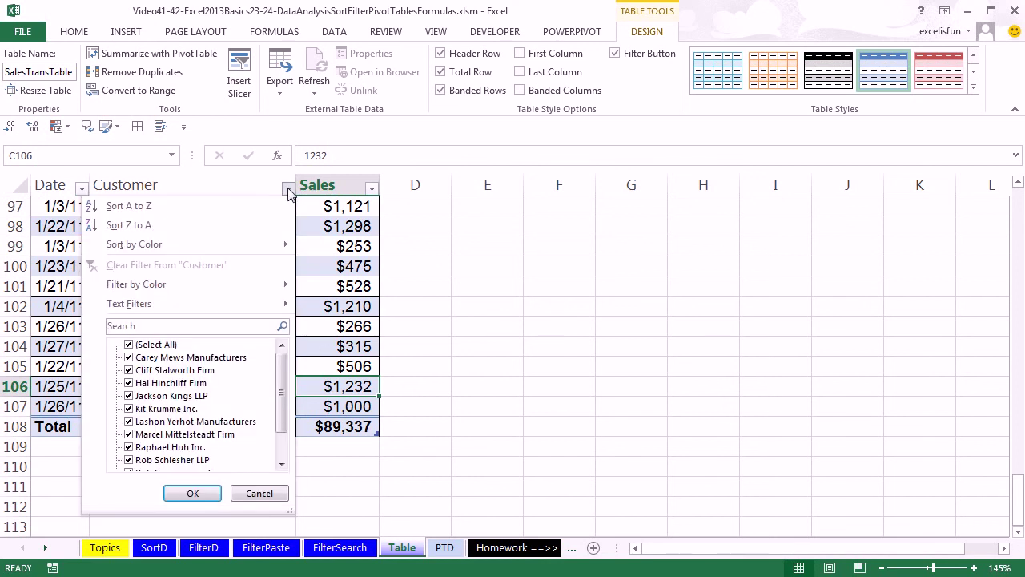
pyautogui.click(288, 189)
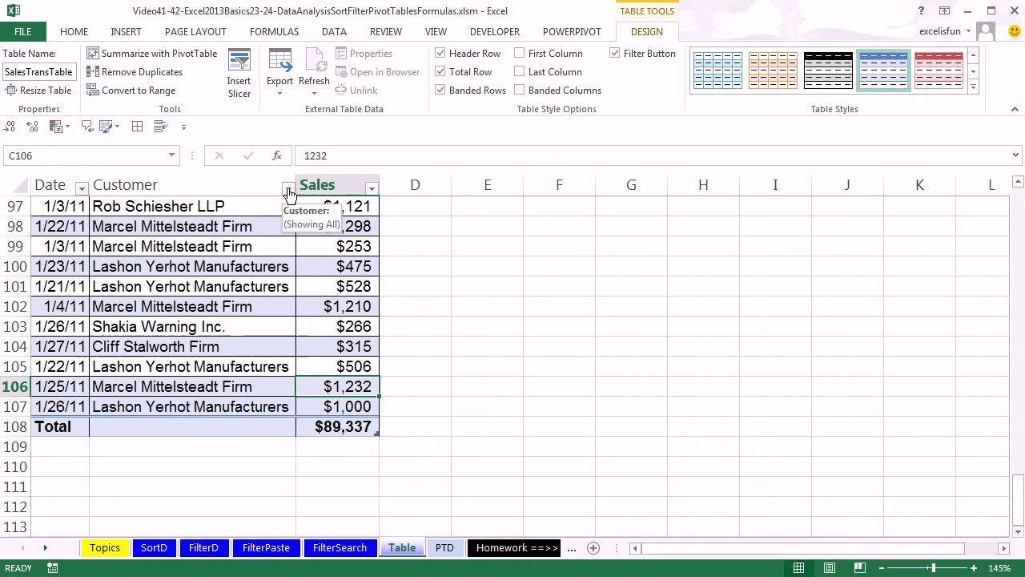